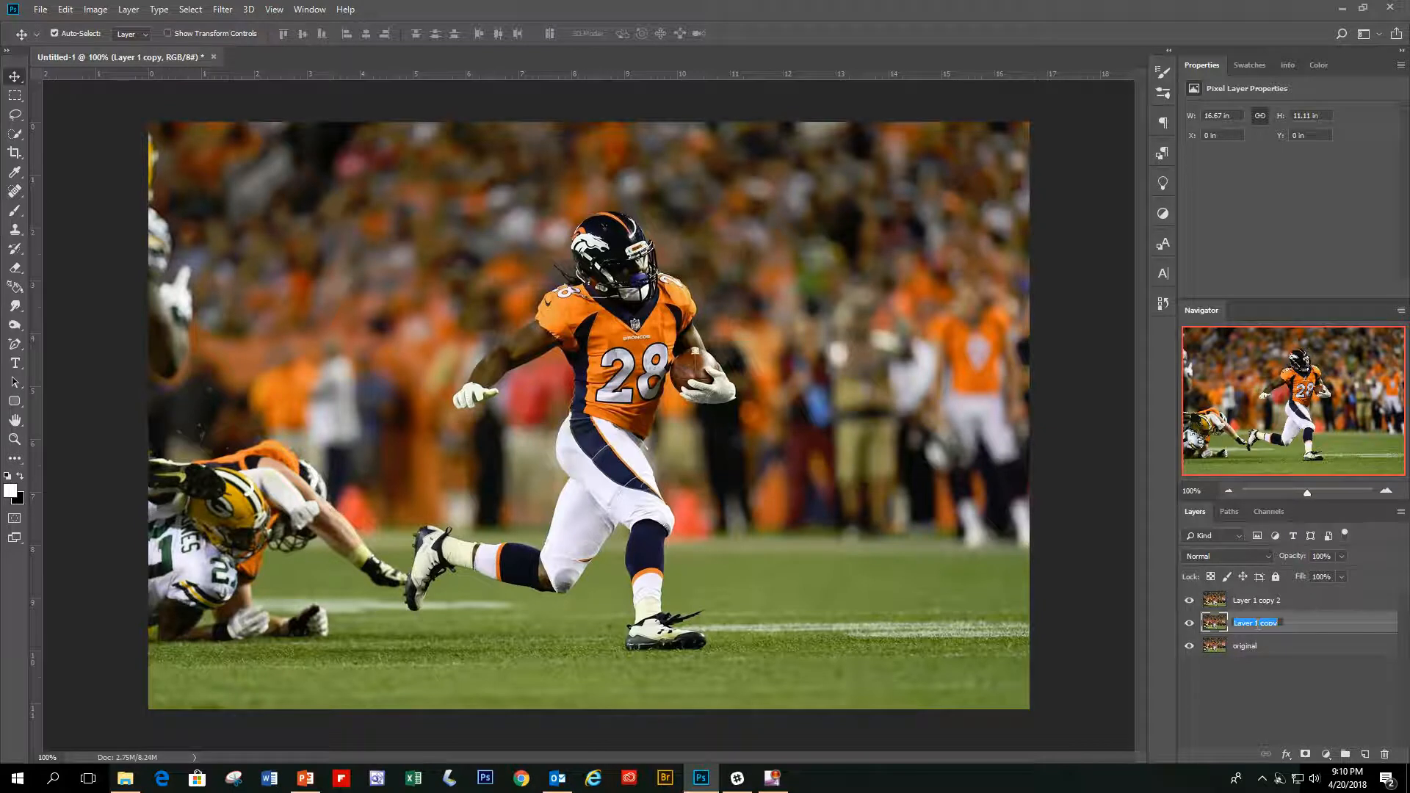
Rename the Layer 1 copy layer as flat and the Layer 1 copy 2 layer as popup
text(flat)
double_click(1259, 601)
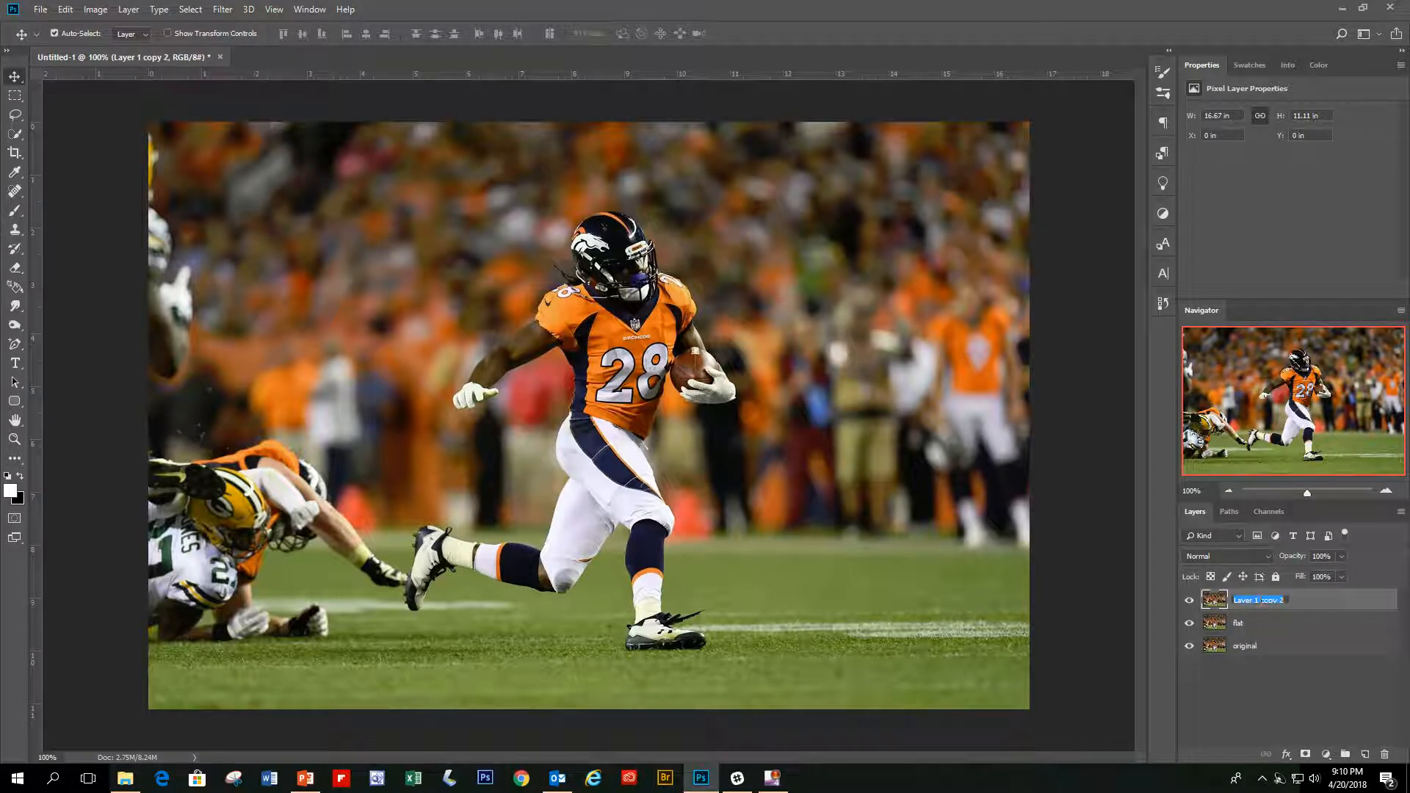
text(c)
key(Return)
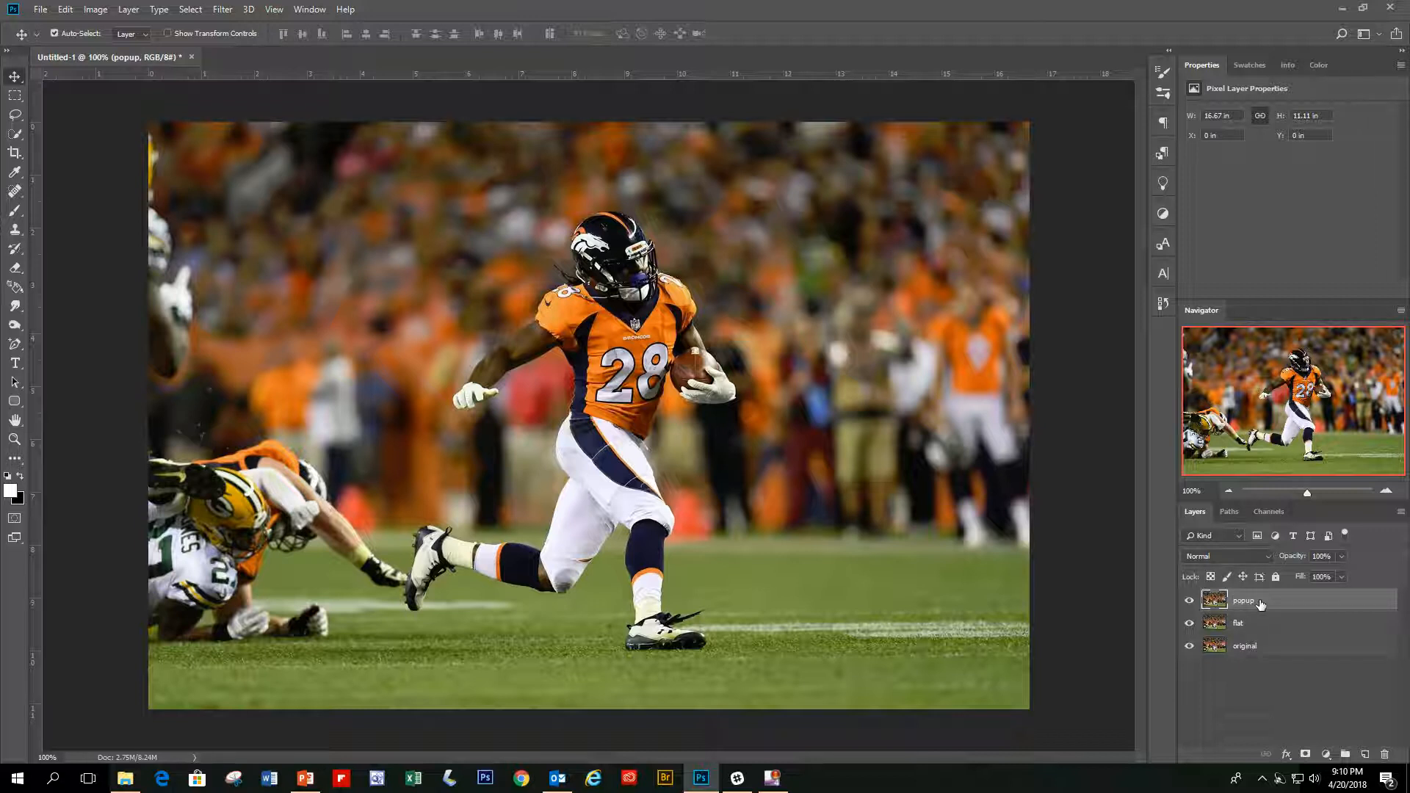
Hide the popup and flat layers, and add a linear black-to-white gradient fill layer directly above the original layer
click(1189, 601)
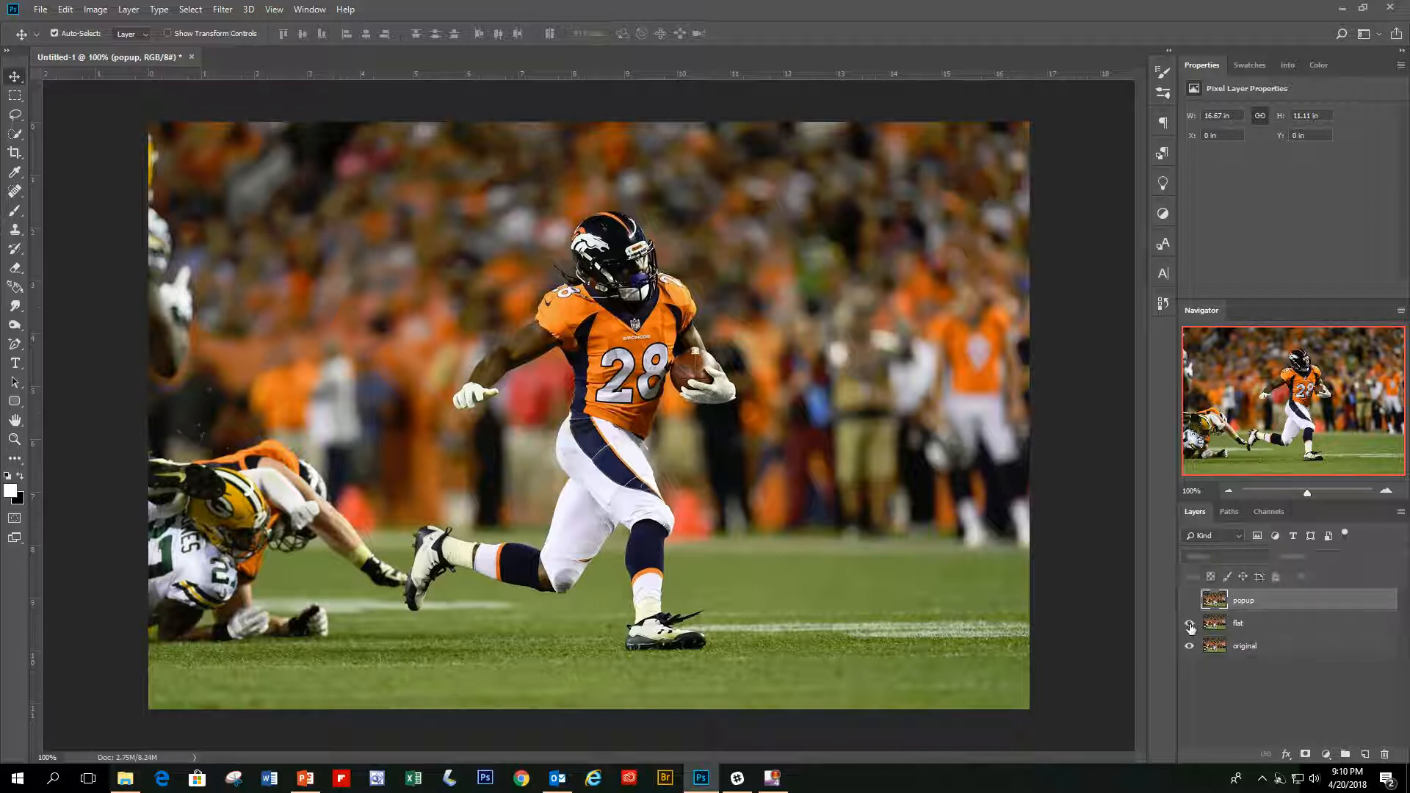
click(1279, 648)
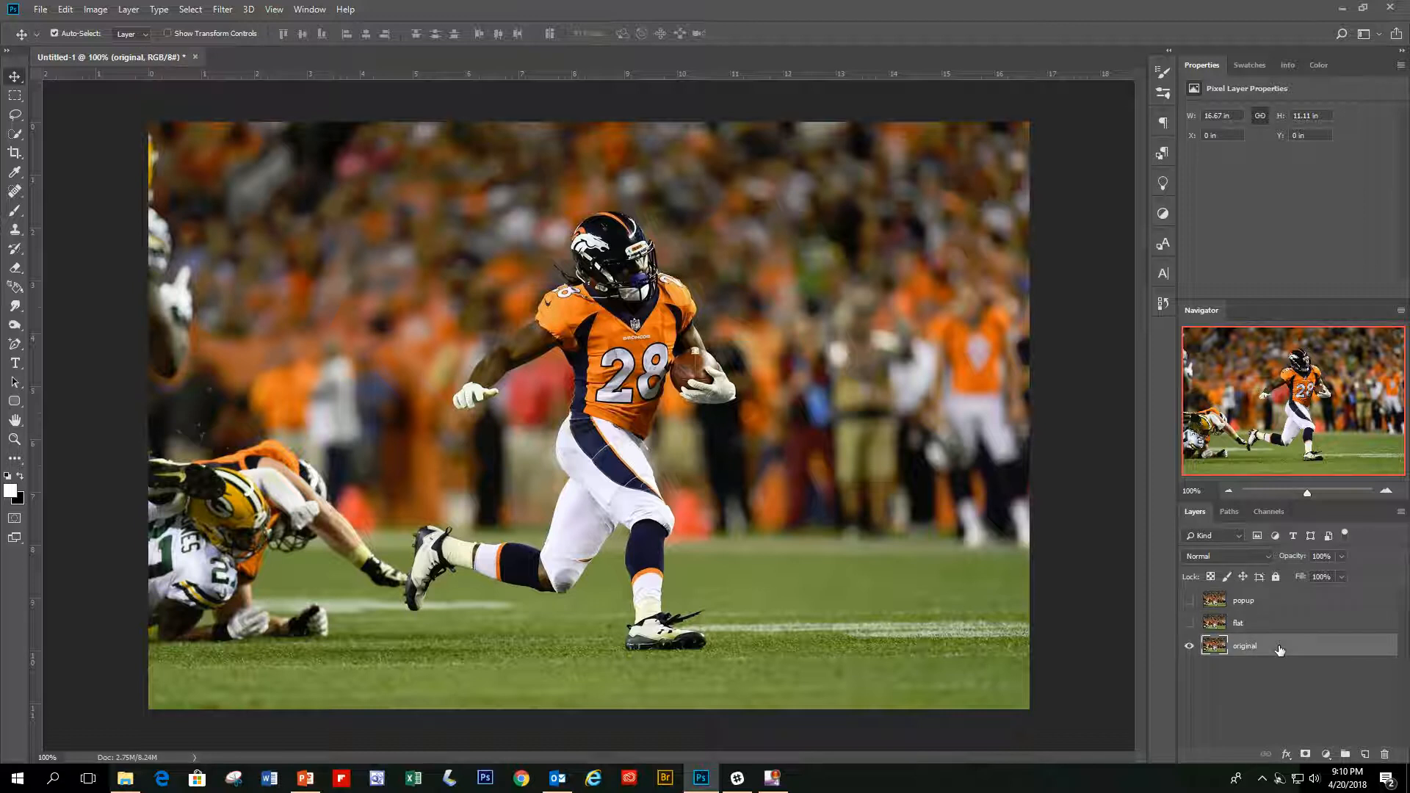
click(1327, 755)
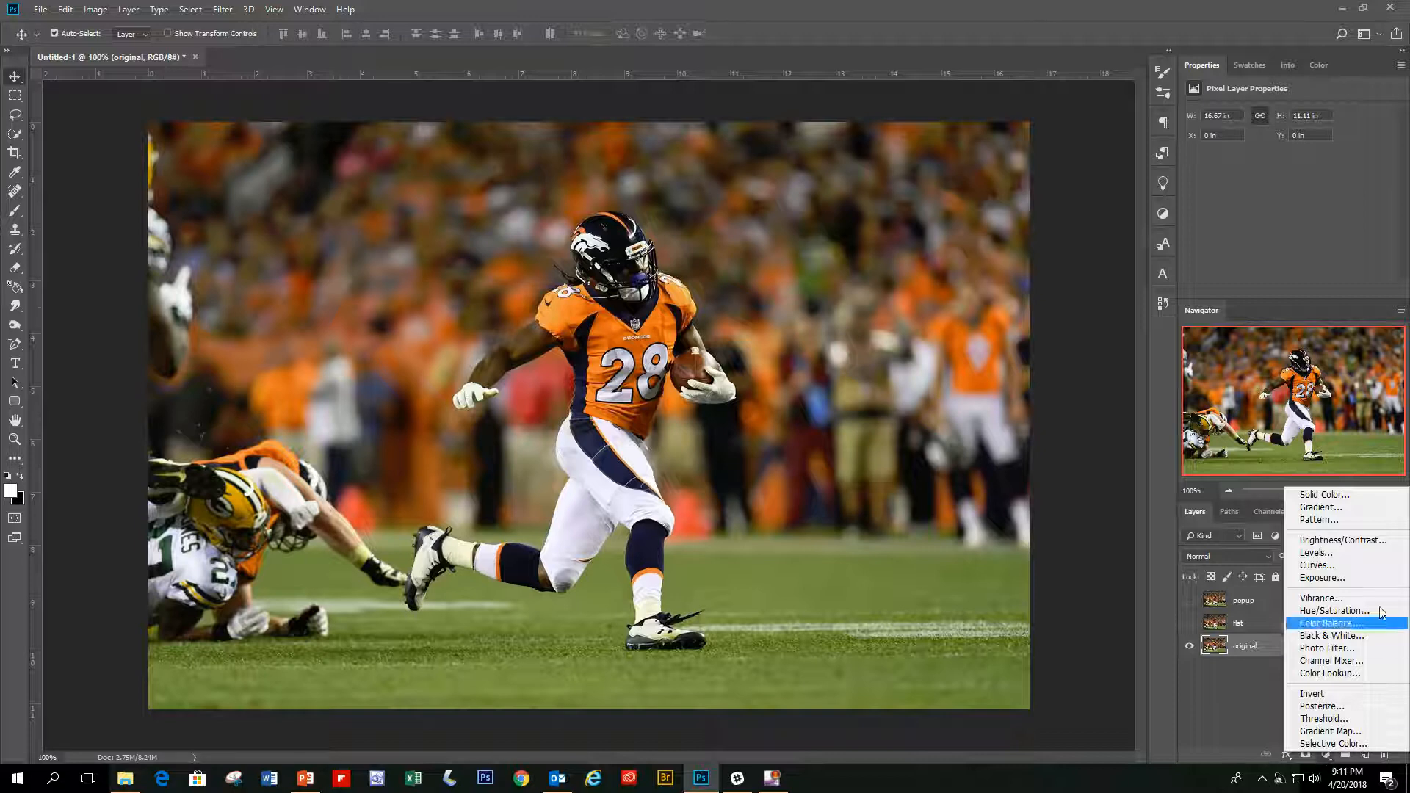
click(1322, 508)
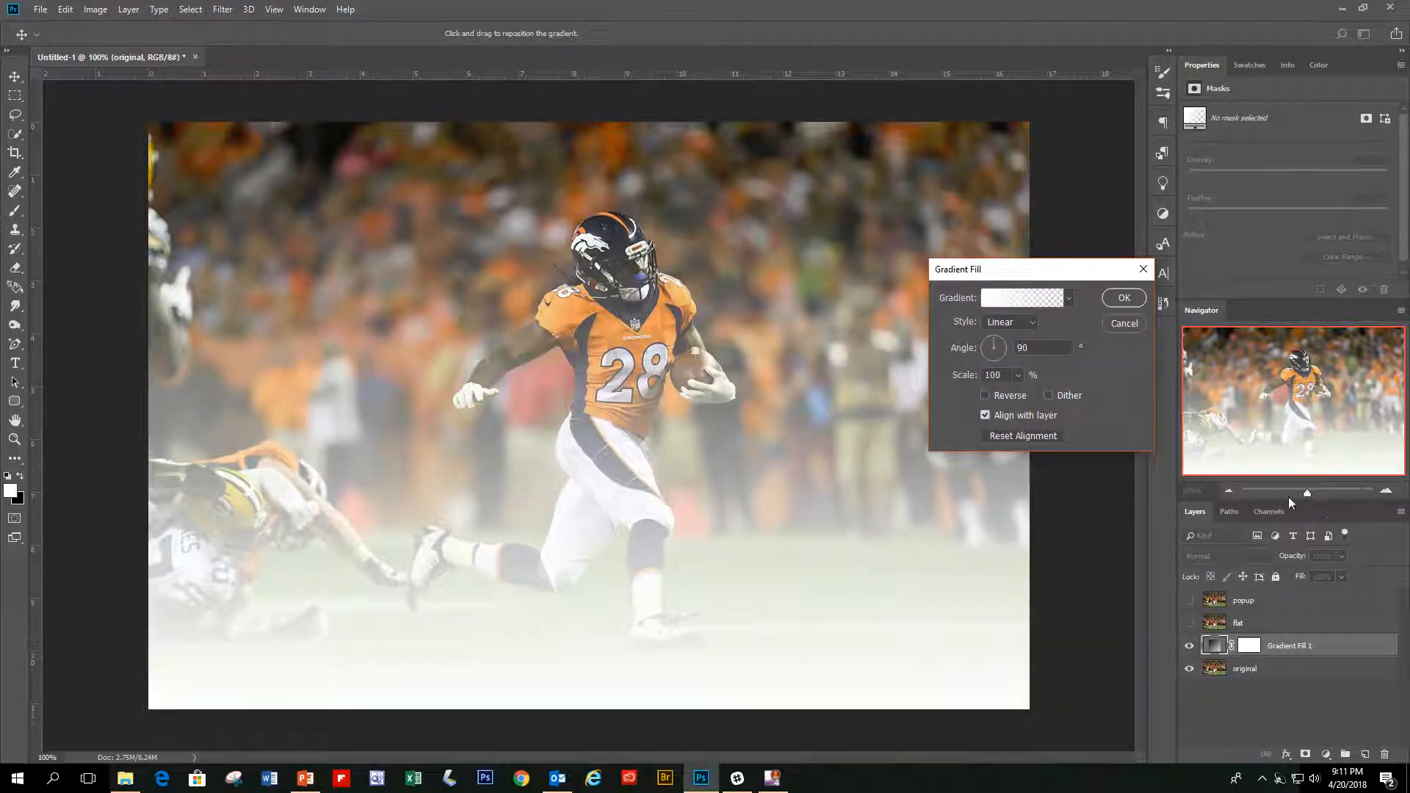
click(1068, 298)
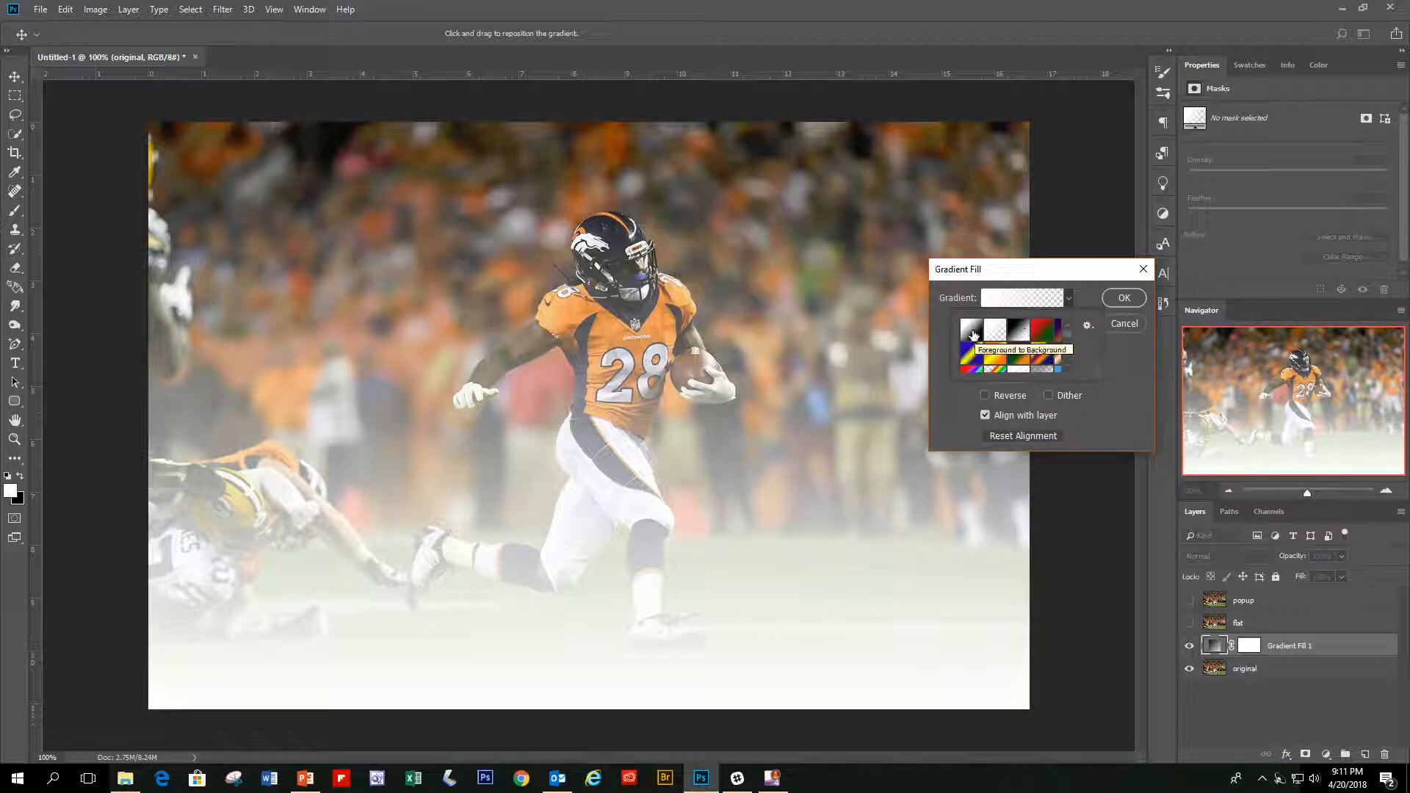
click(1019, 331)
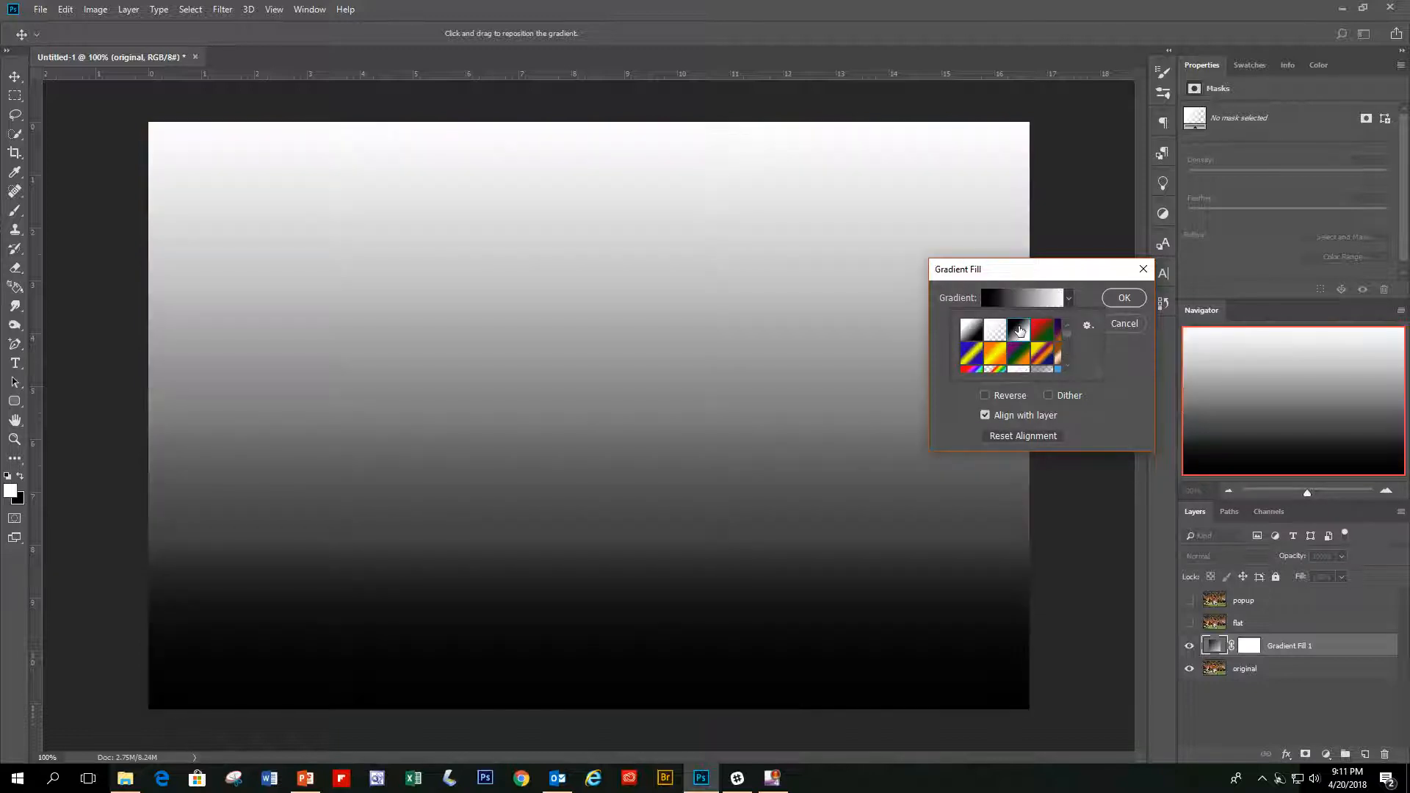
click(1130, 297)
click(1128, 298)
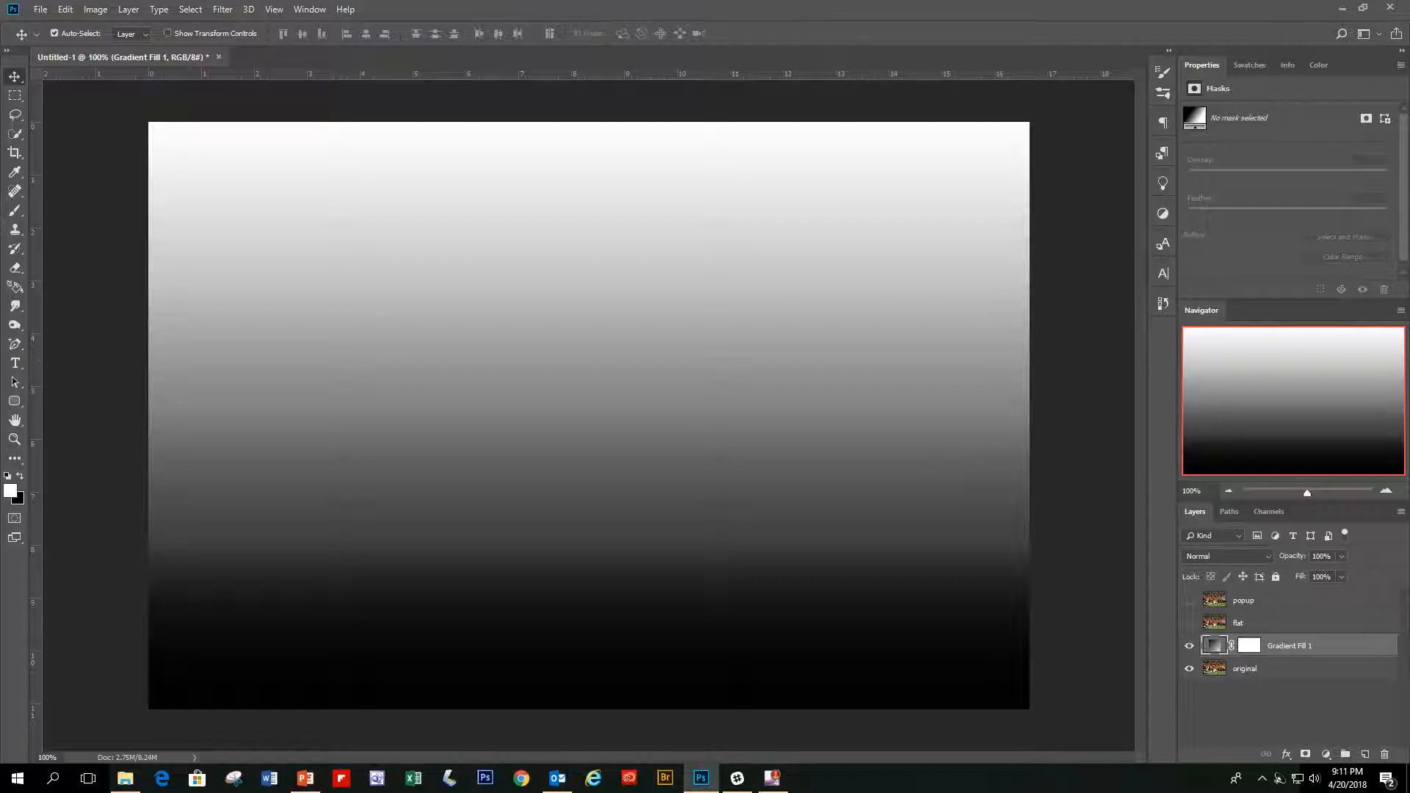
click(772, 778)
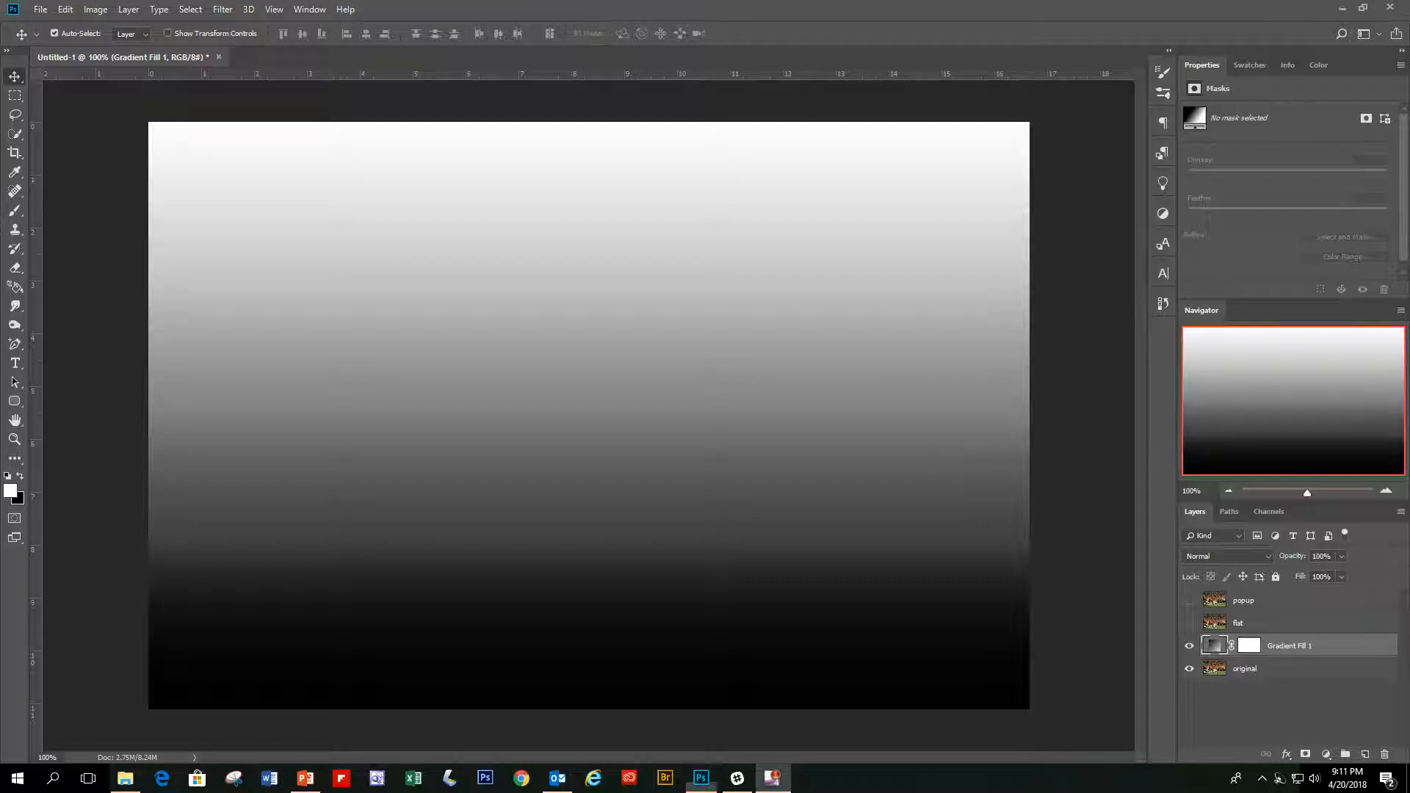
Show the flat layer and make a wide rectangular selection around the runner's legs and the field in the photo's lower half
click(1190, 624)
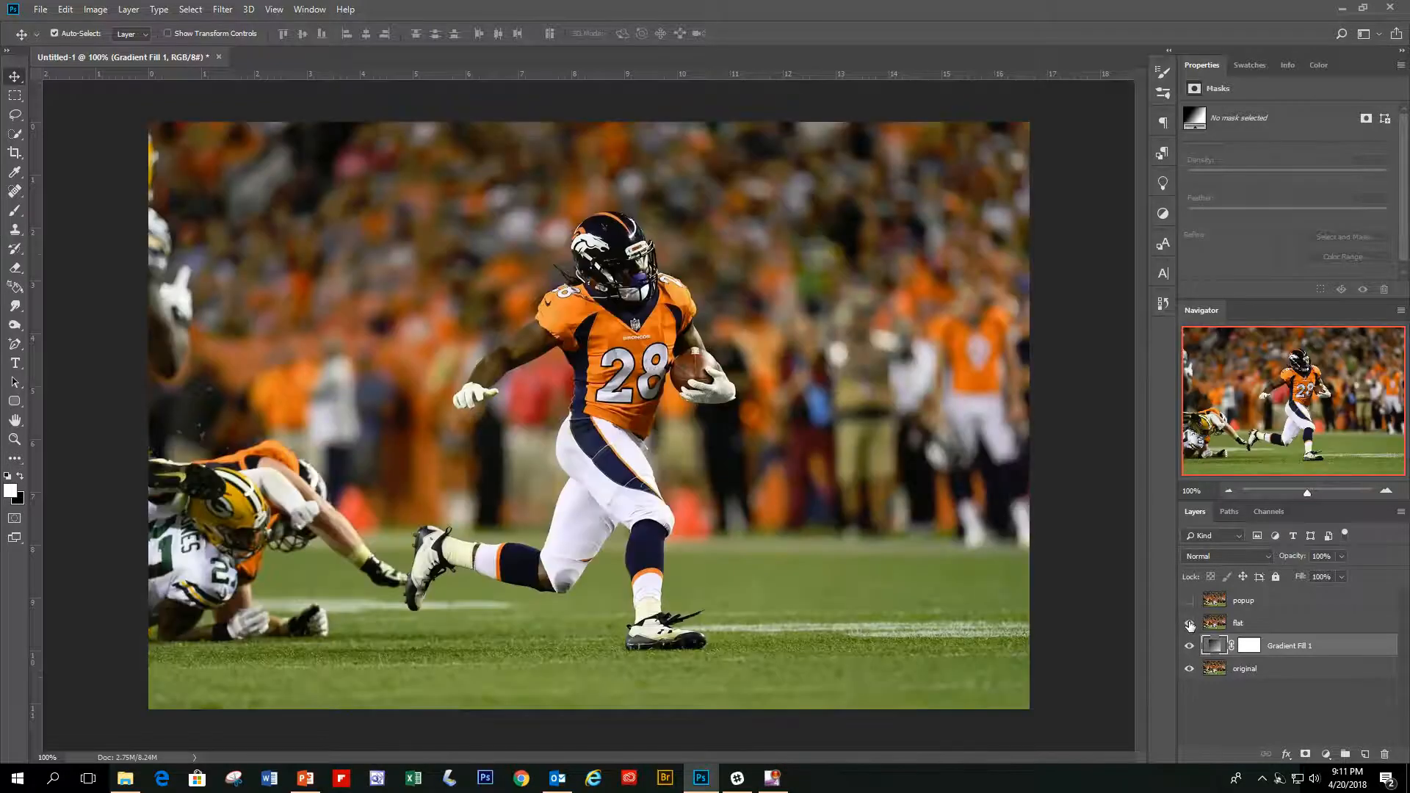
click(14, 97)
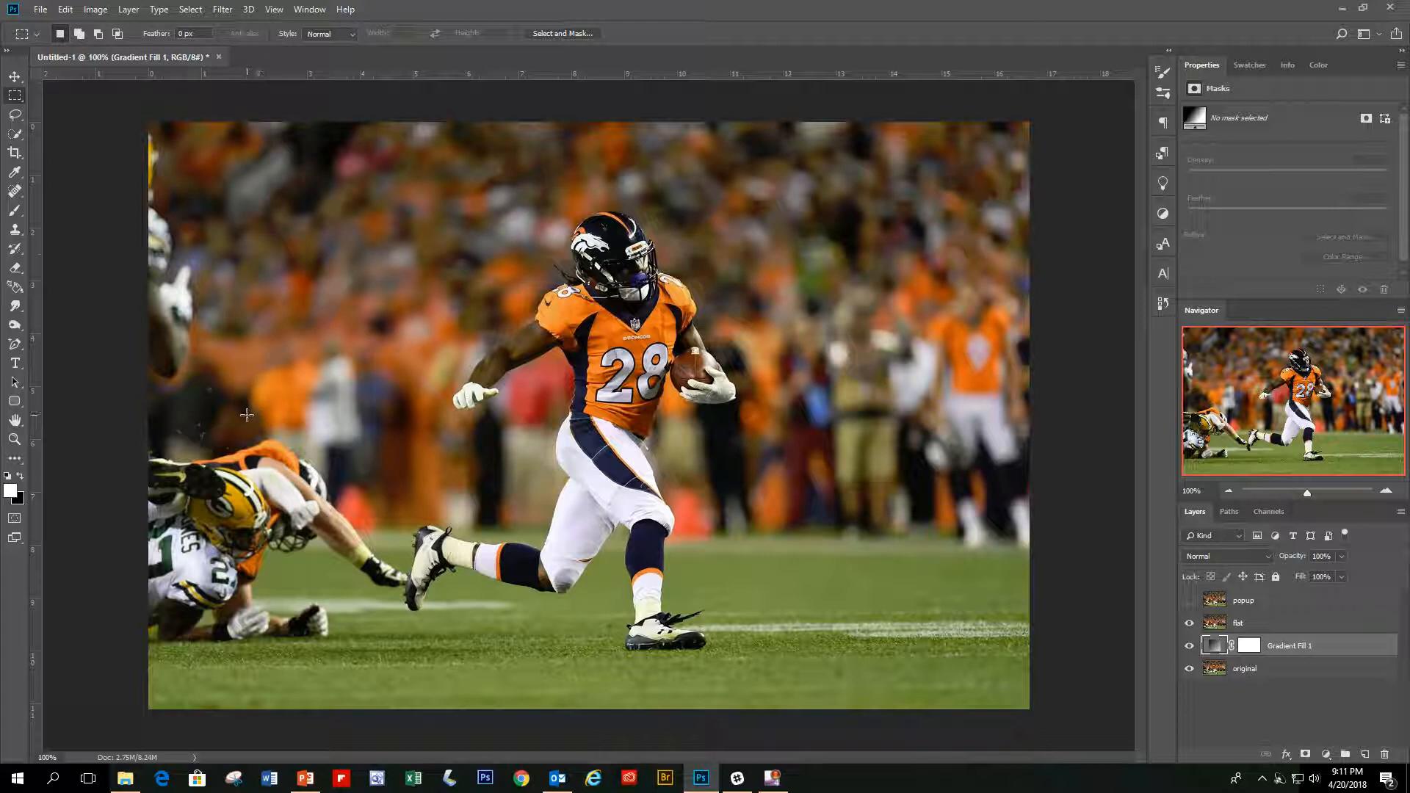
drag(250, 413, 999, 681)
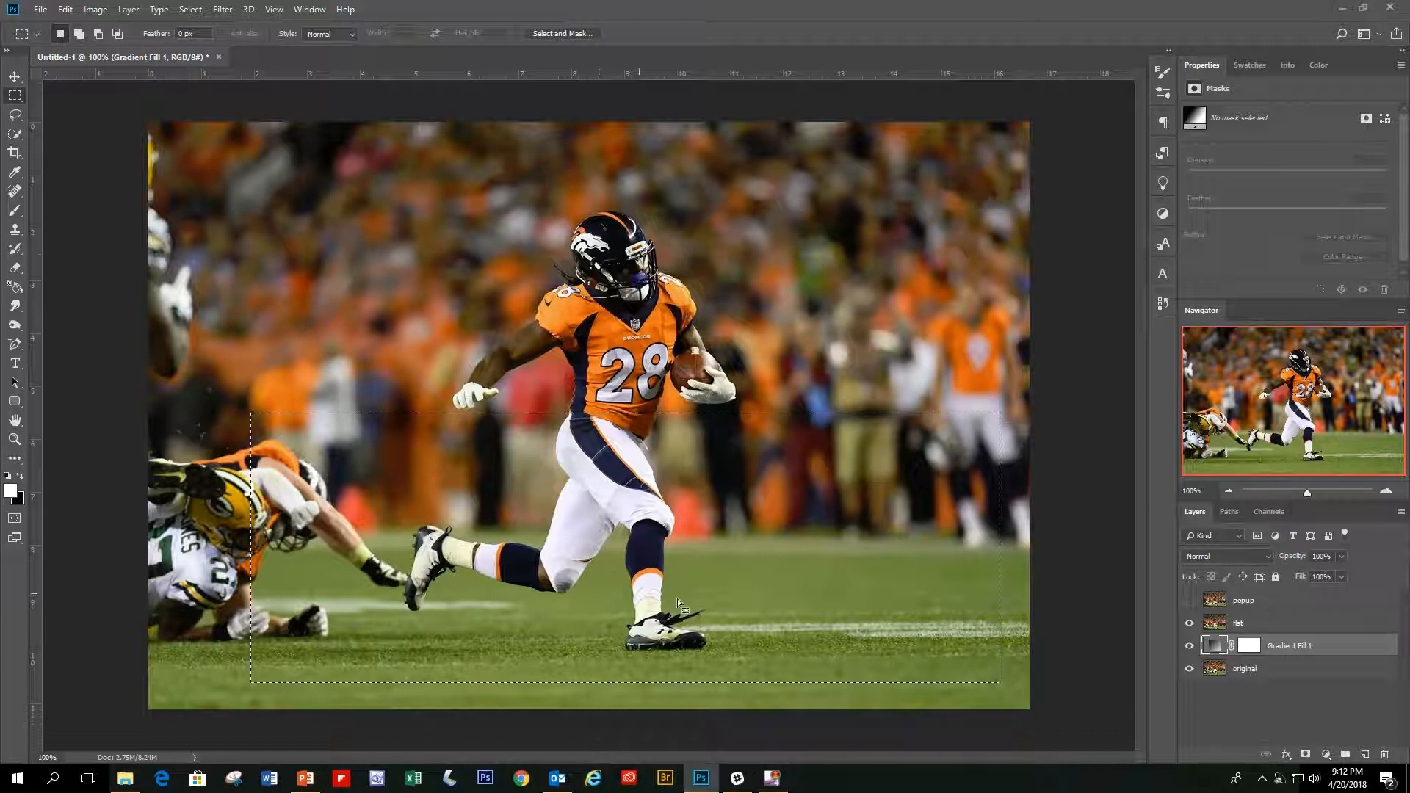
mouse_move(605, 522)
mouse_down()
mouse_move(550, 540)
mouse_move(597, 522)
mouse_up()
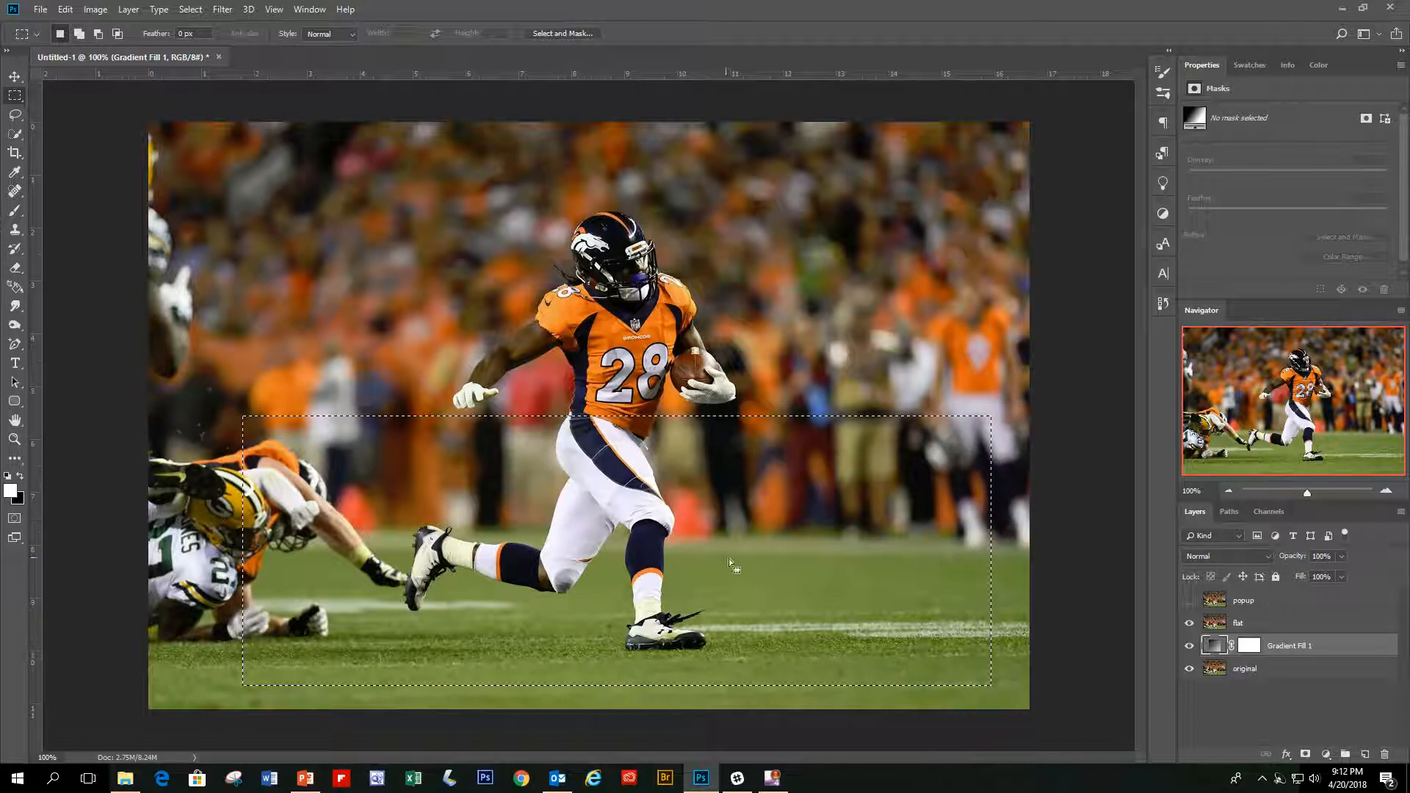
Transform the selection in perspective so its upper edge narrows into a trapezoid, and shift it slightly to the left
click(188, 9)
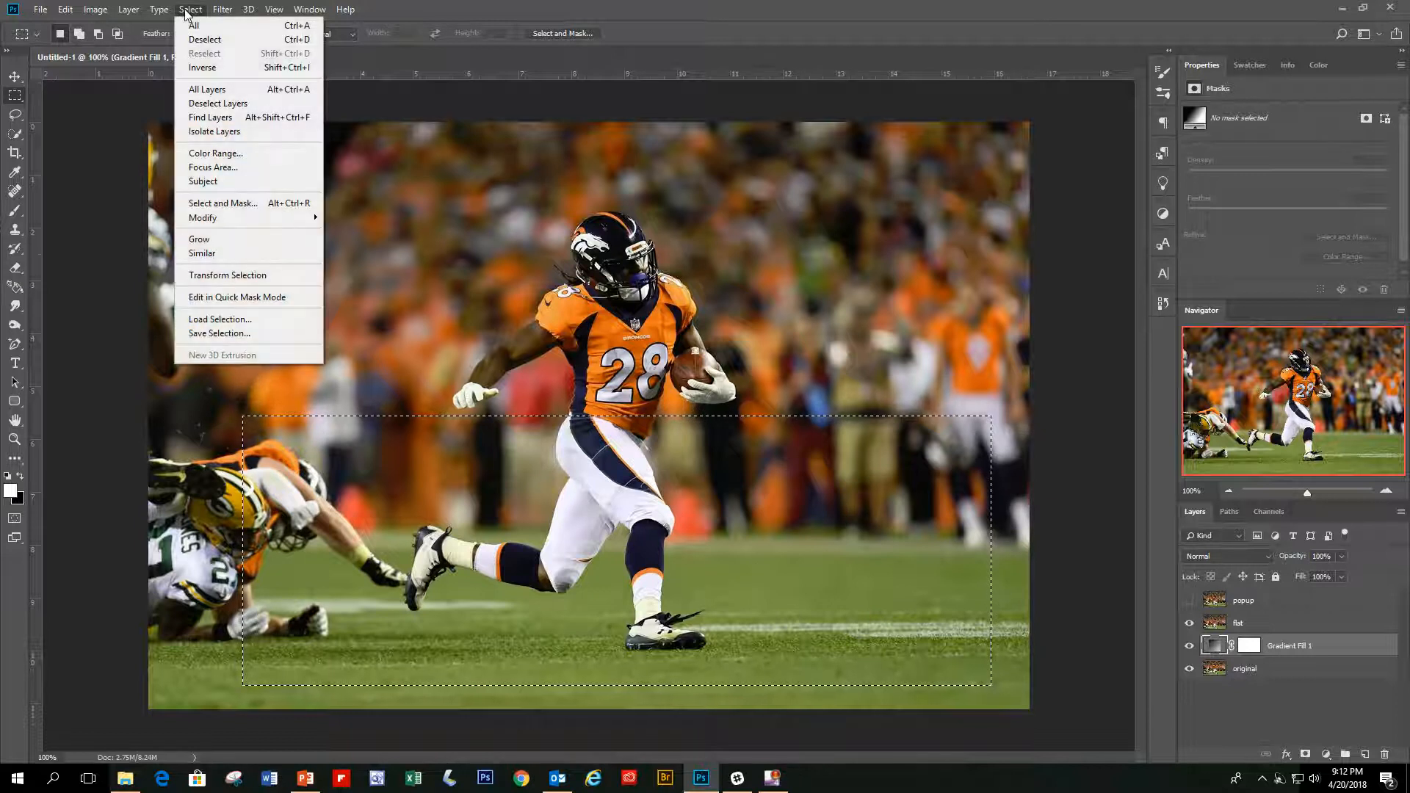
click(260, 276)
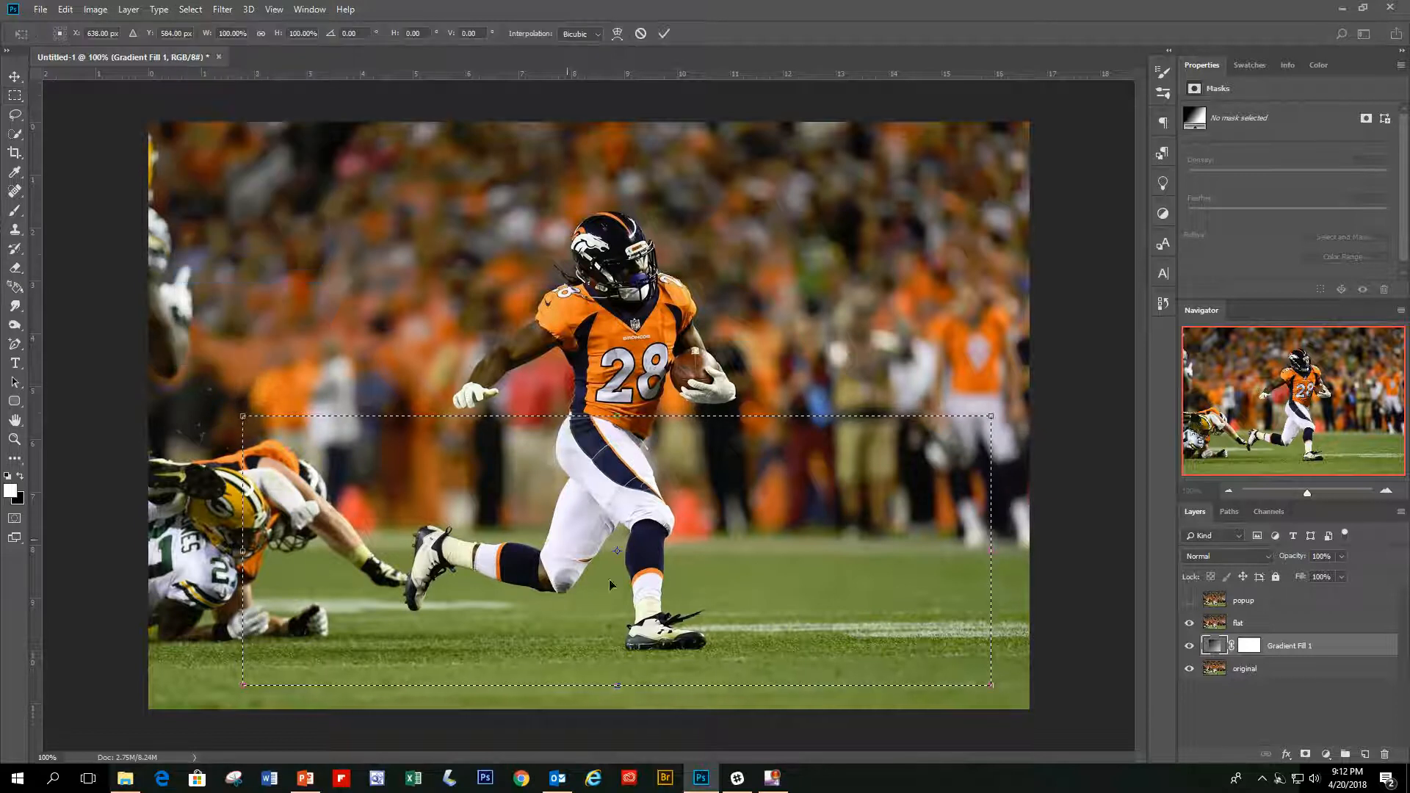
right_click(781, 533)
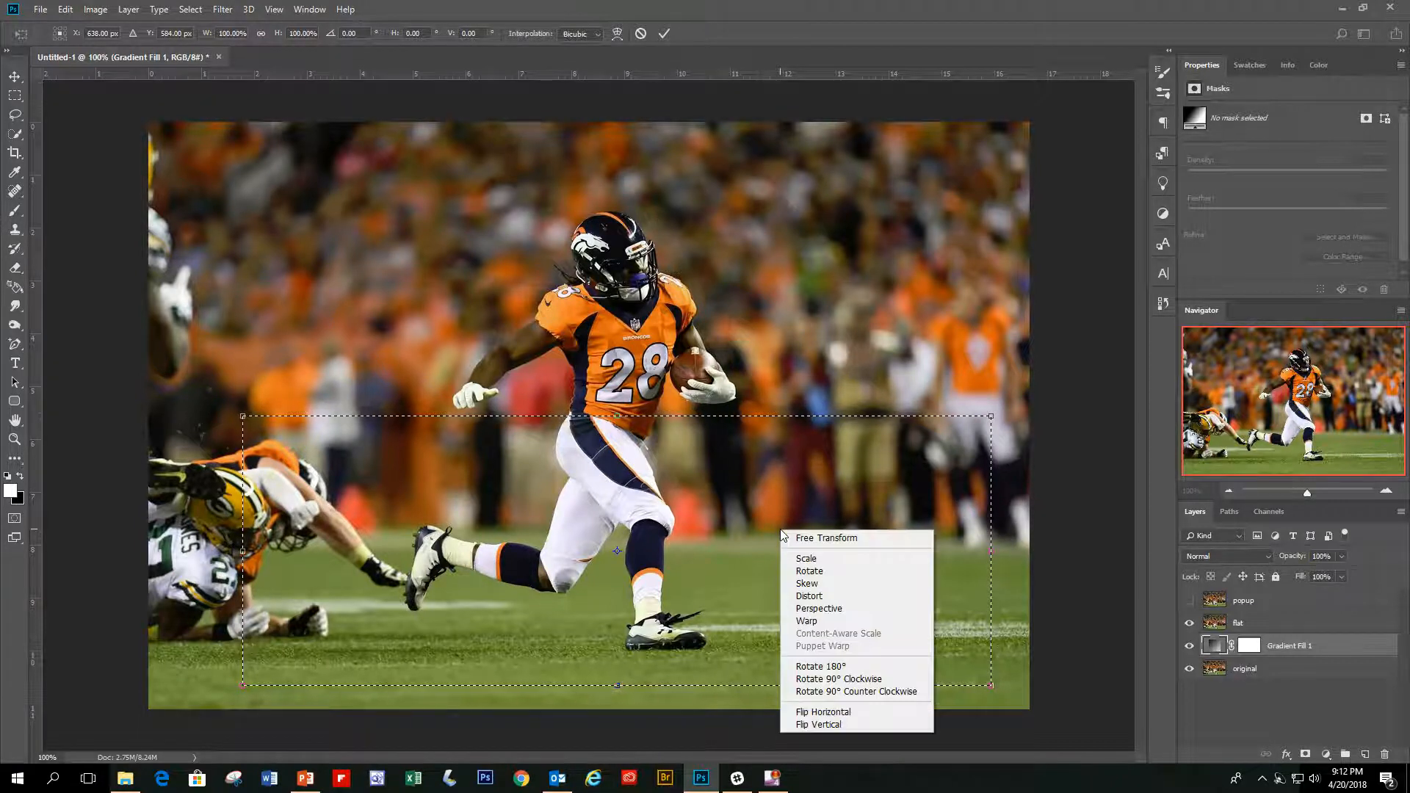
click(891, 613)
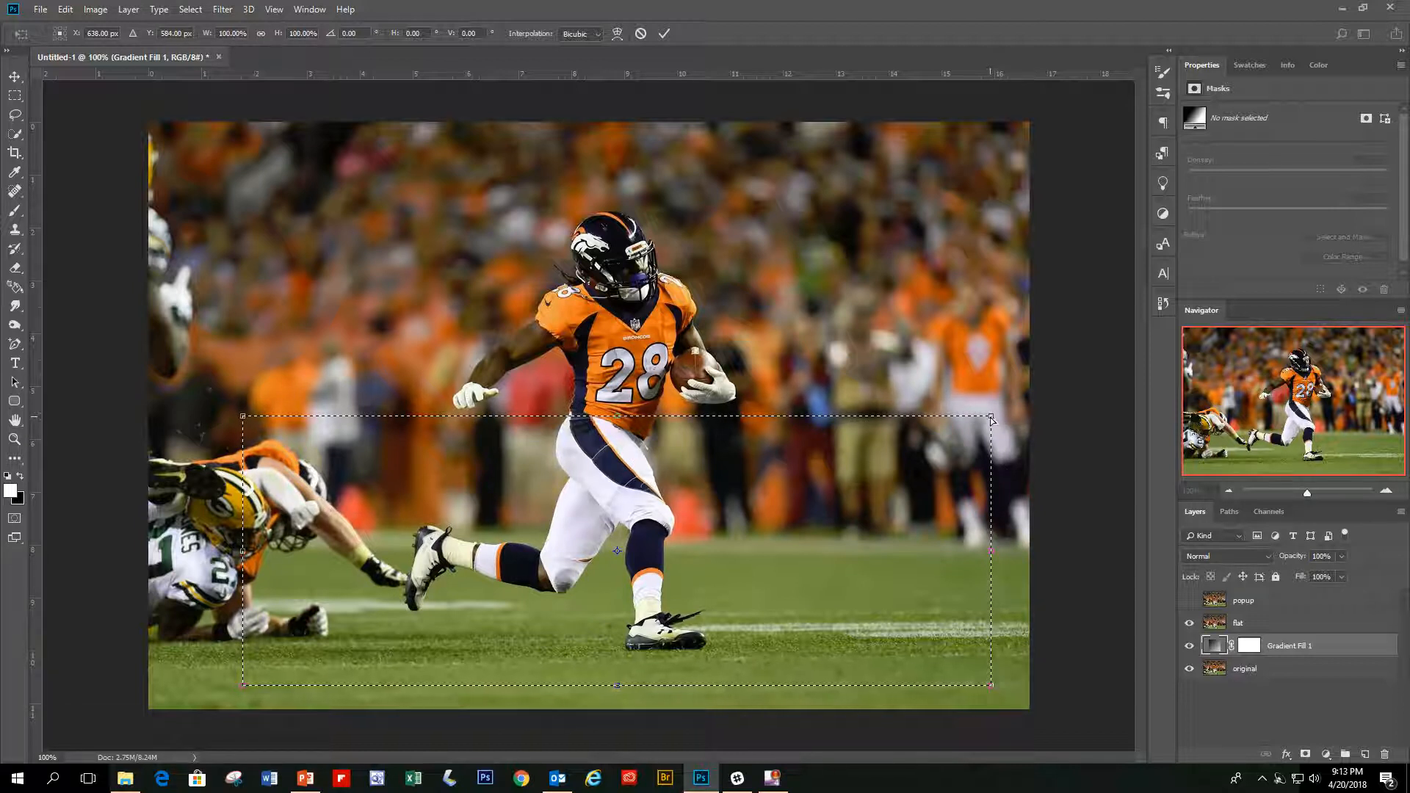
drag(991, 418, 894, 419)
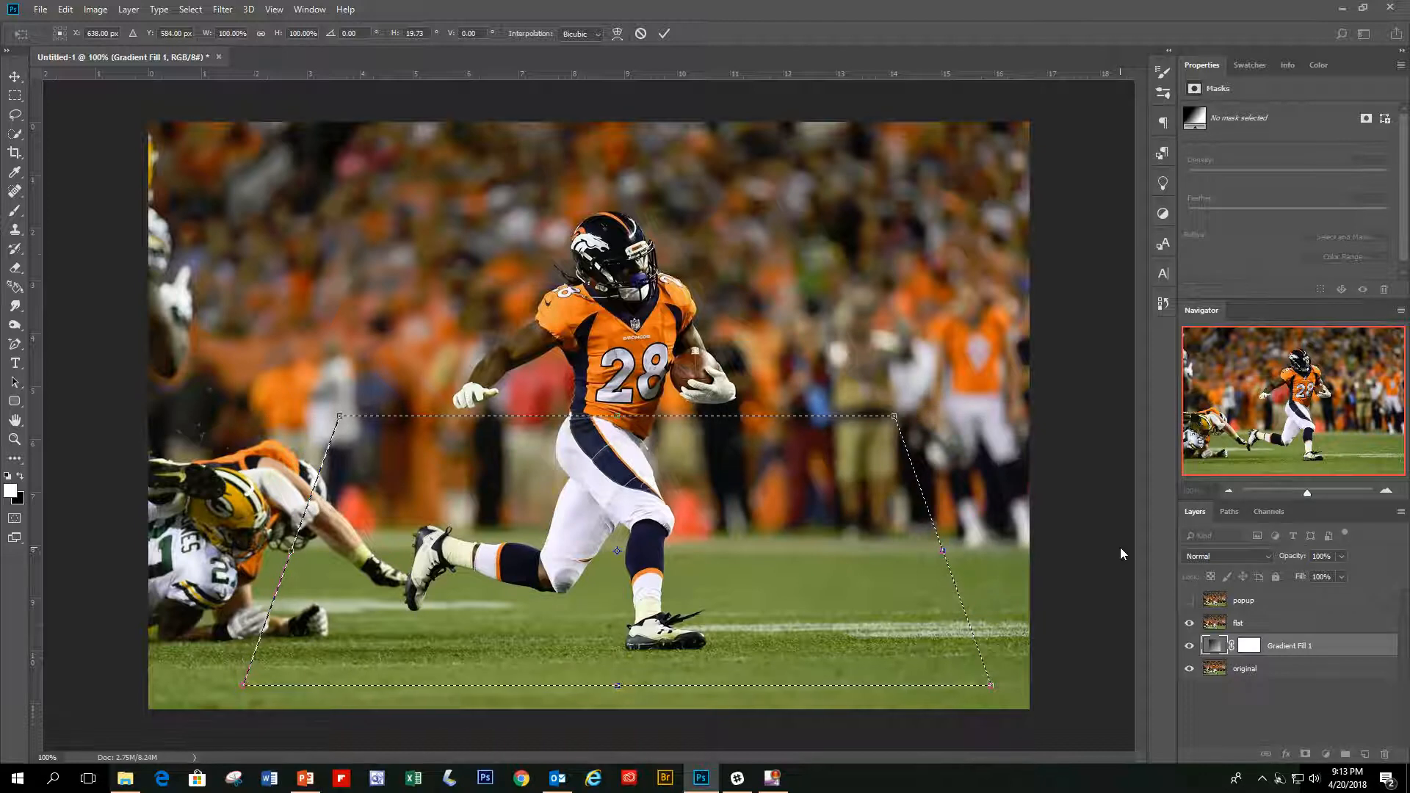
drag(646, 534, 634, 534)
Scale the trapezoid selection to about 15 in wide and 4.82 in high, and apply the transformation
right_click(766, 522)
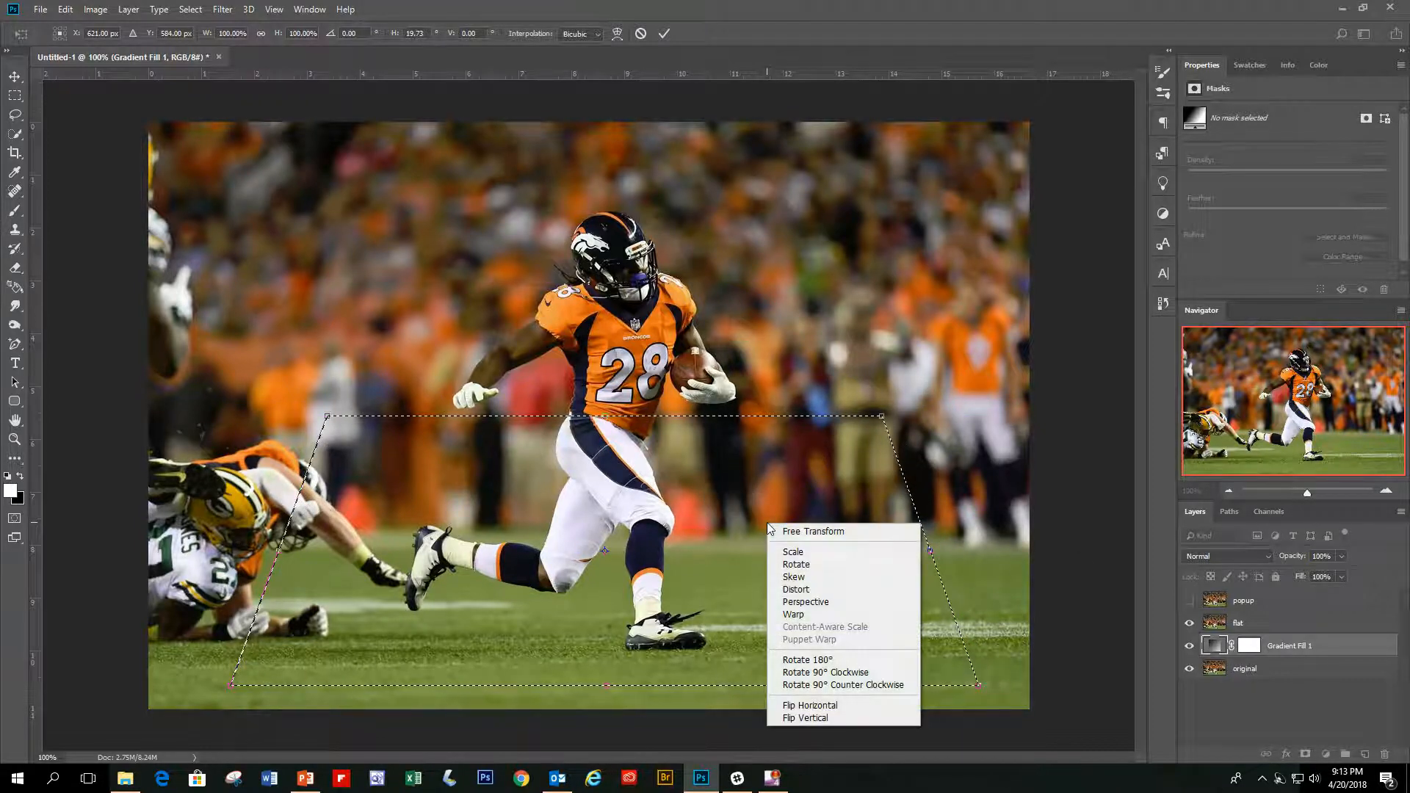
click(812, 558)
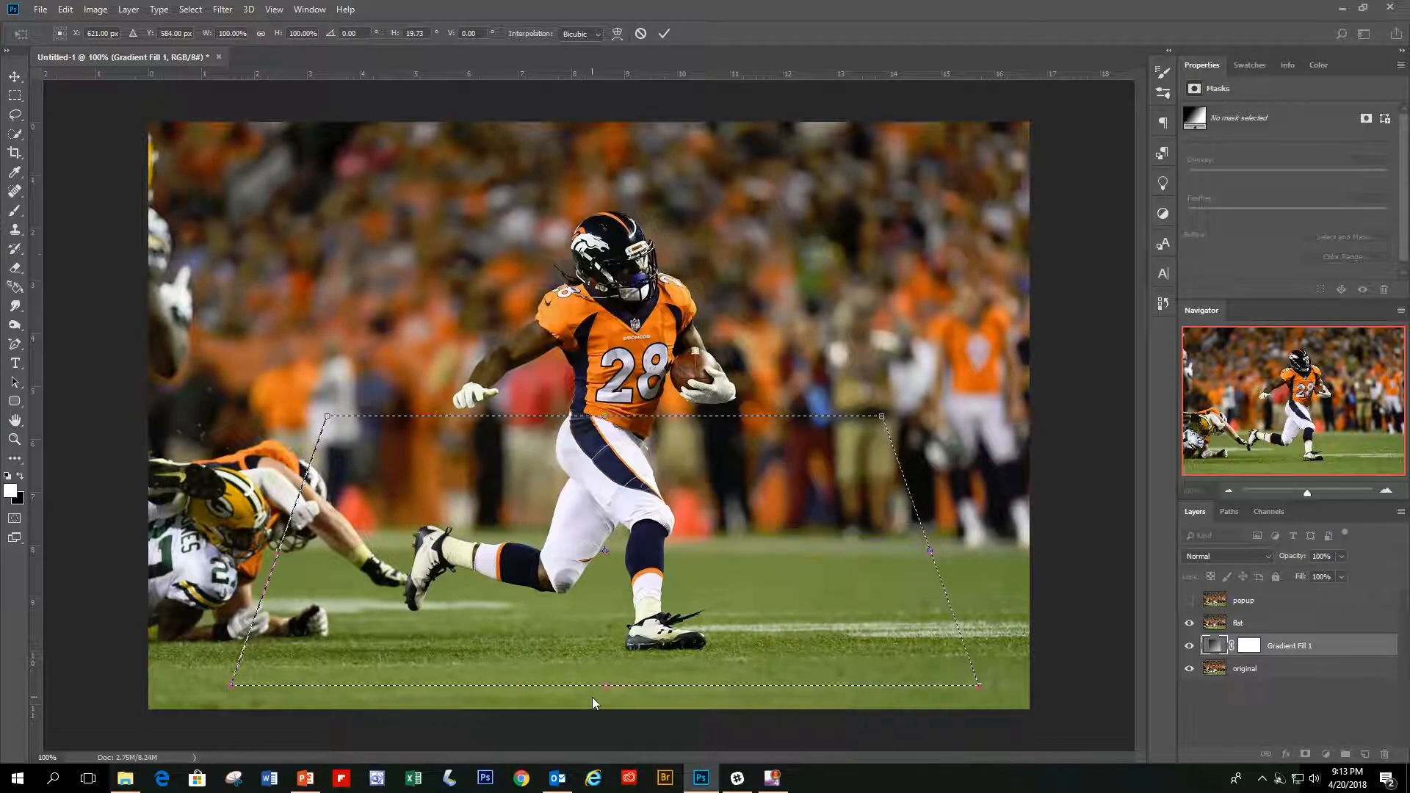
drag(607, 684, 607, 670)
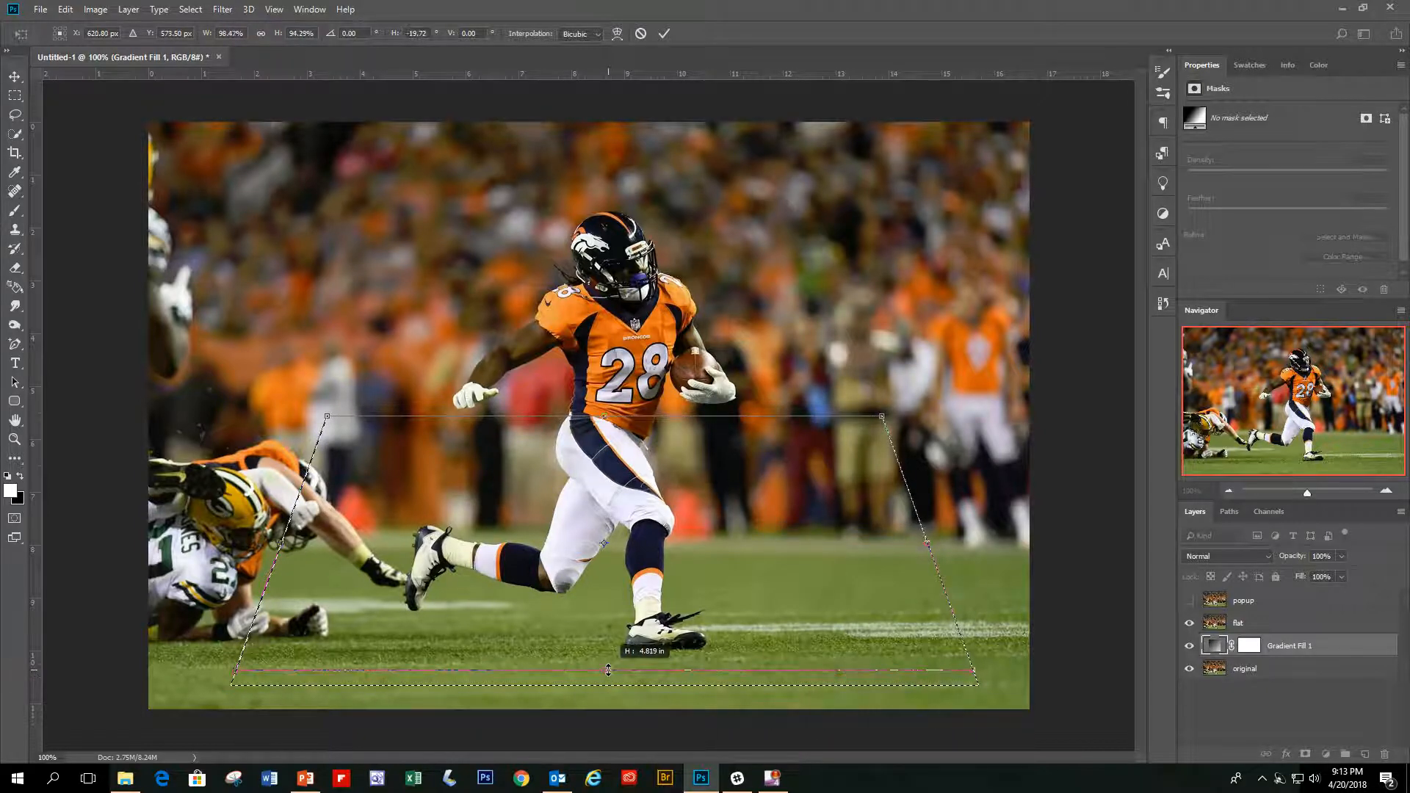
drag(925, 545, 948, 545)
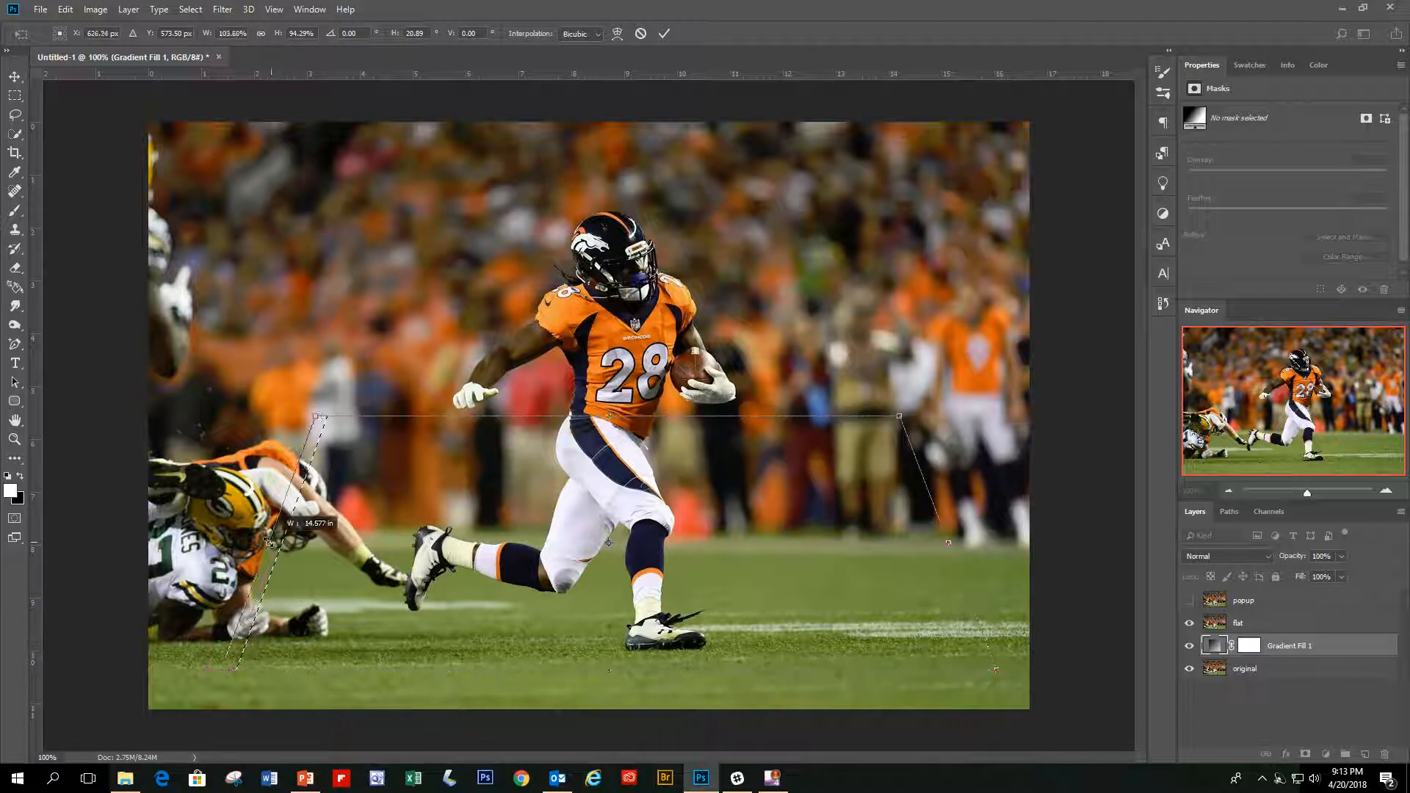
drag(280, 544, 253, 544)
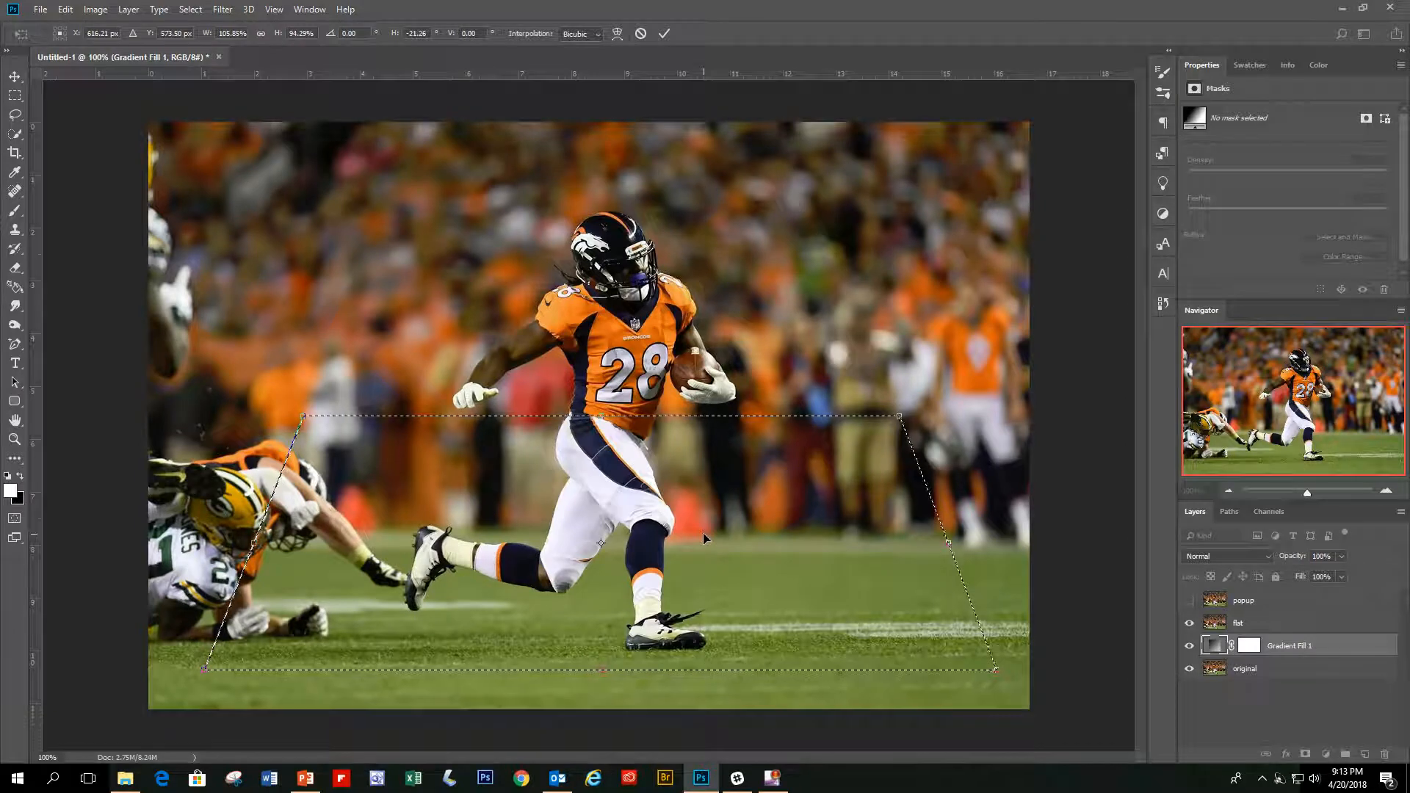
click(664, 34)
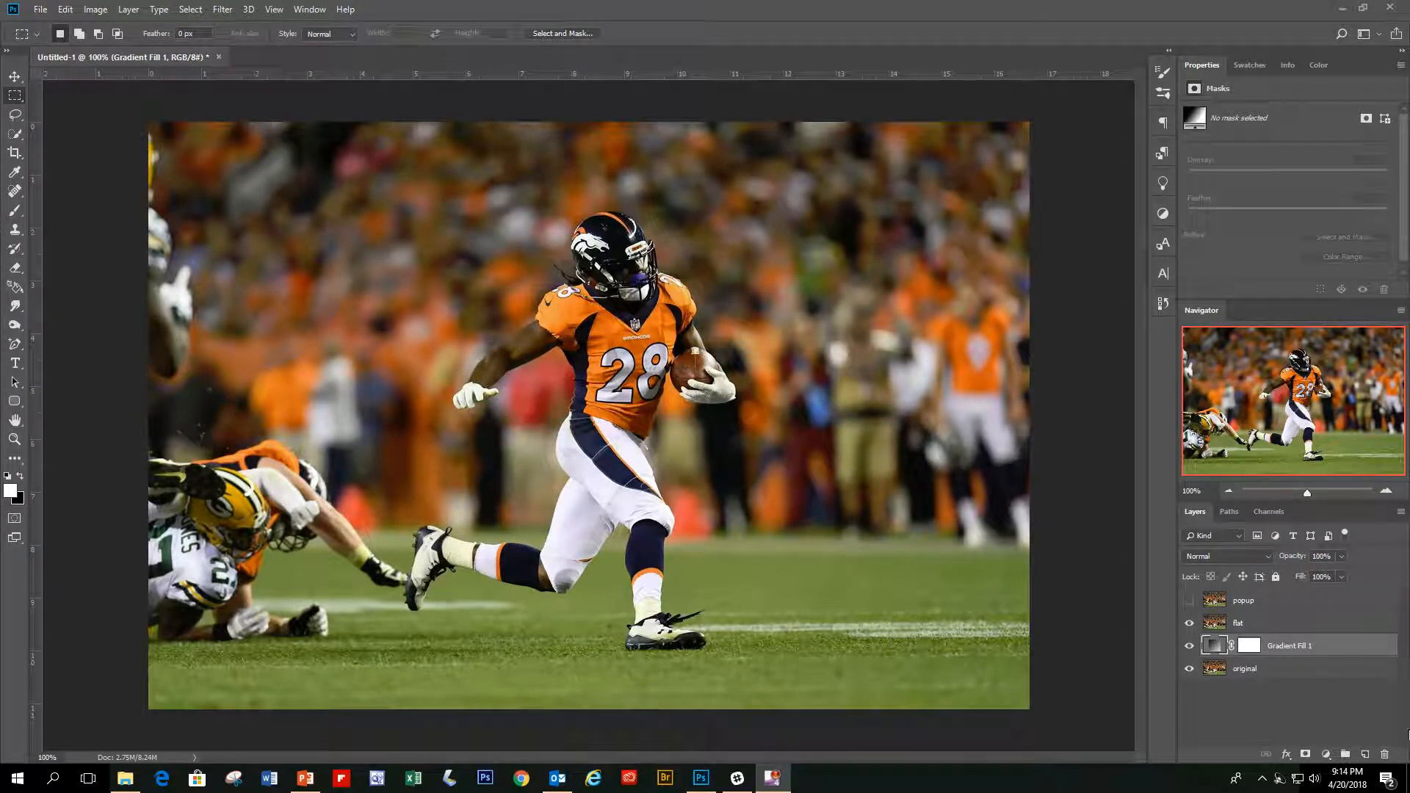
Add a layer mask to the flat layer from the trapezoid selection
click(1313, 623)
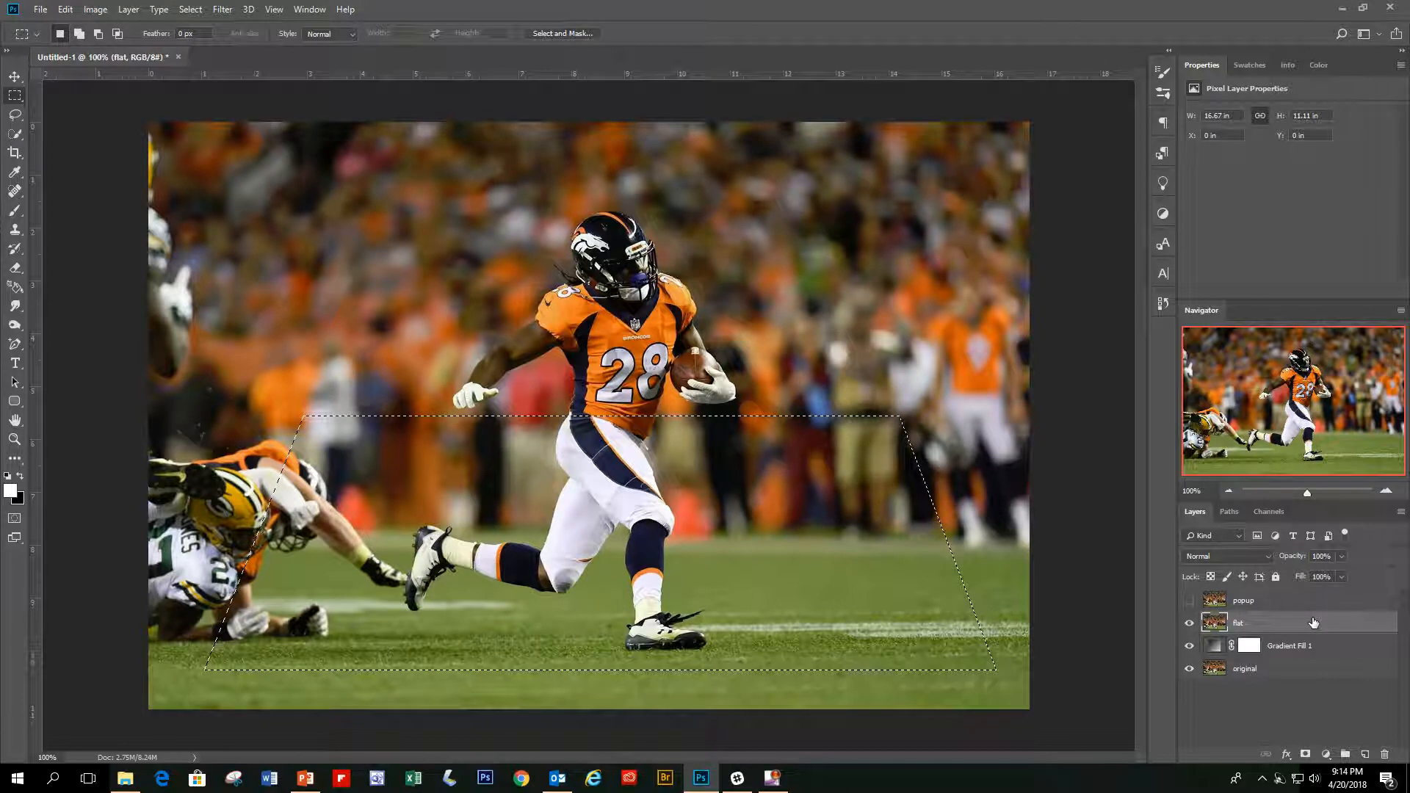
click(1306, 756)
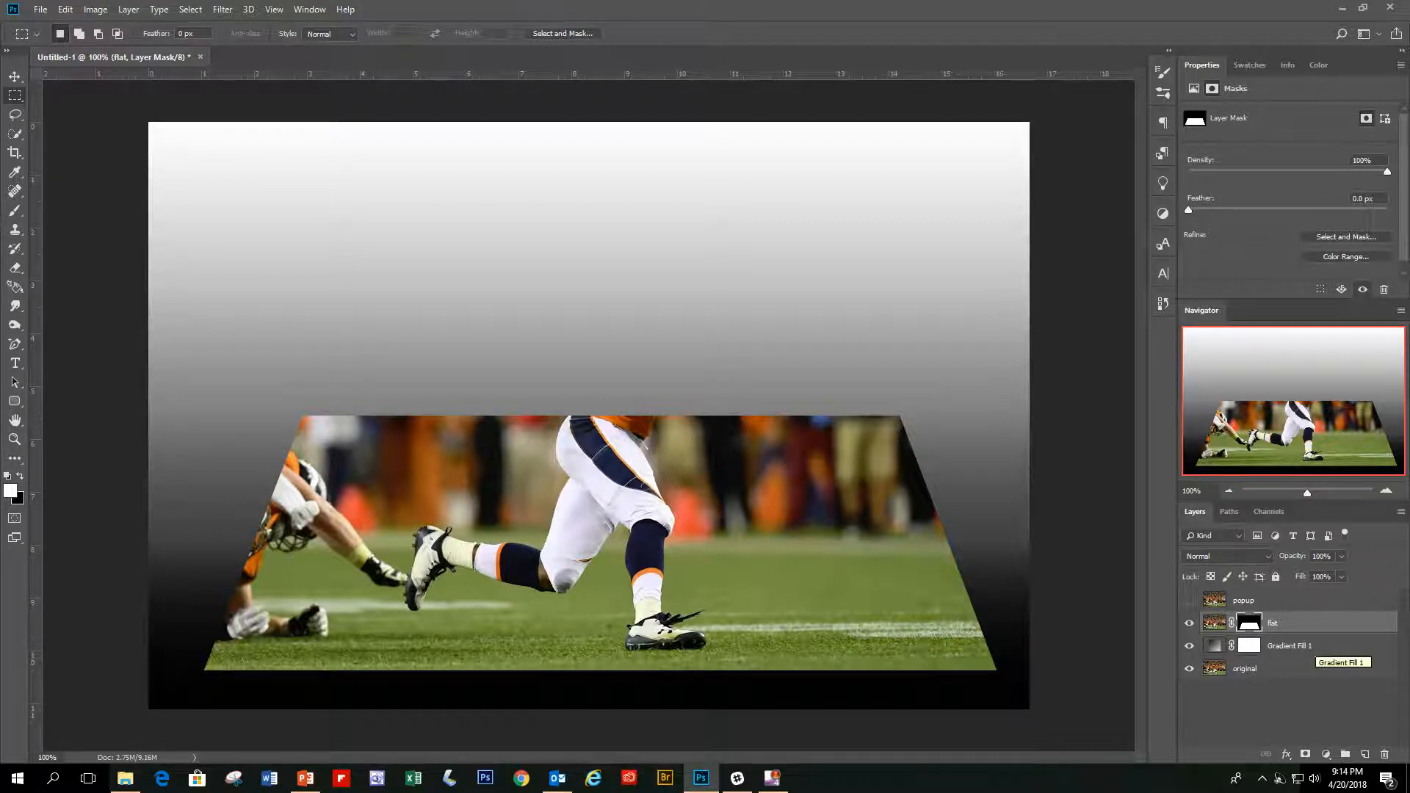
Add a Stroke effect to the flat layer with a size of 13 px and its position set to Inside
click(1320, 623)
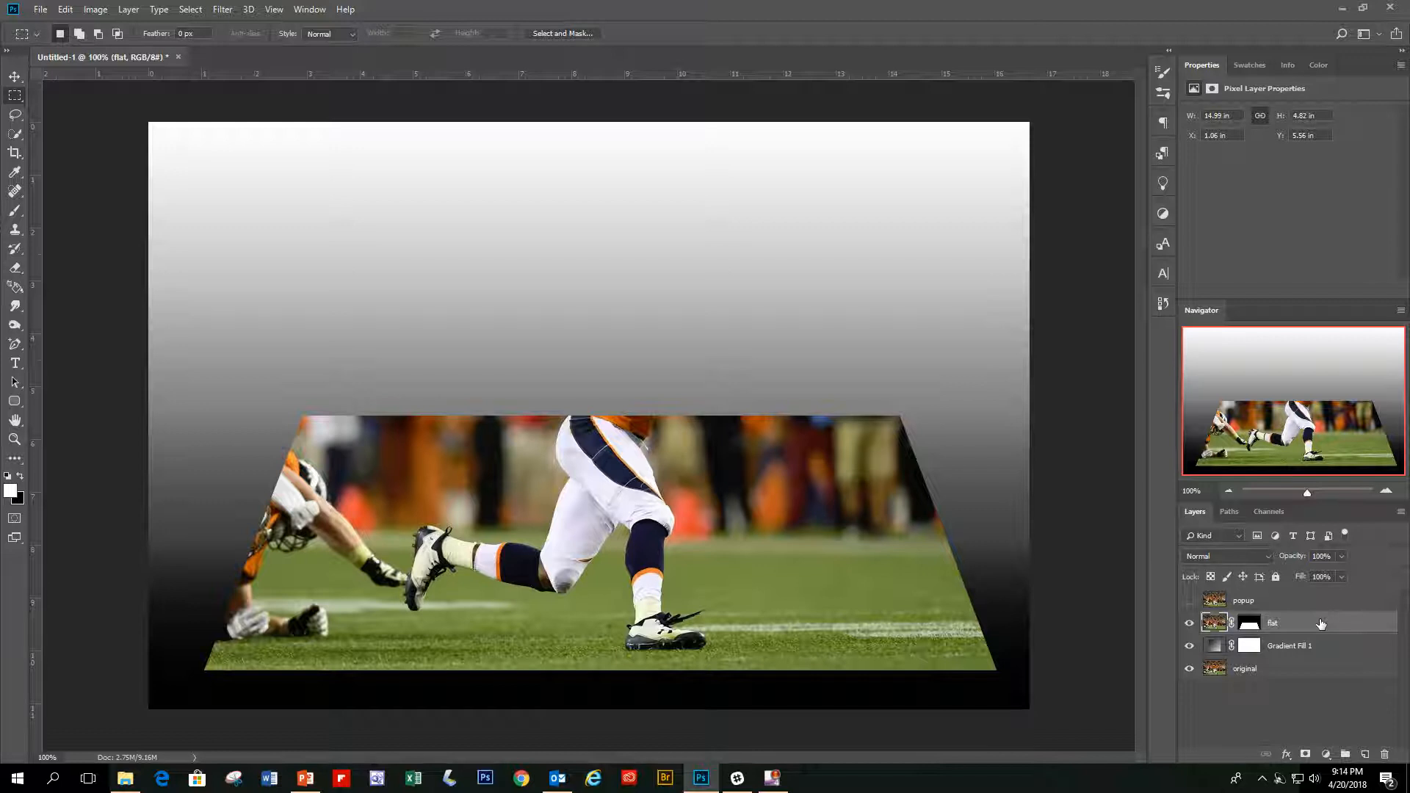
double_click(1321, 624)
drag(953, 169, 1022, 108)
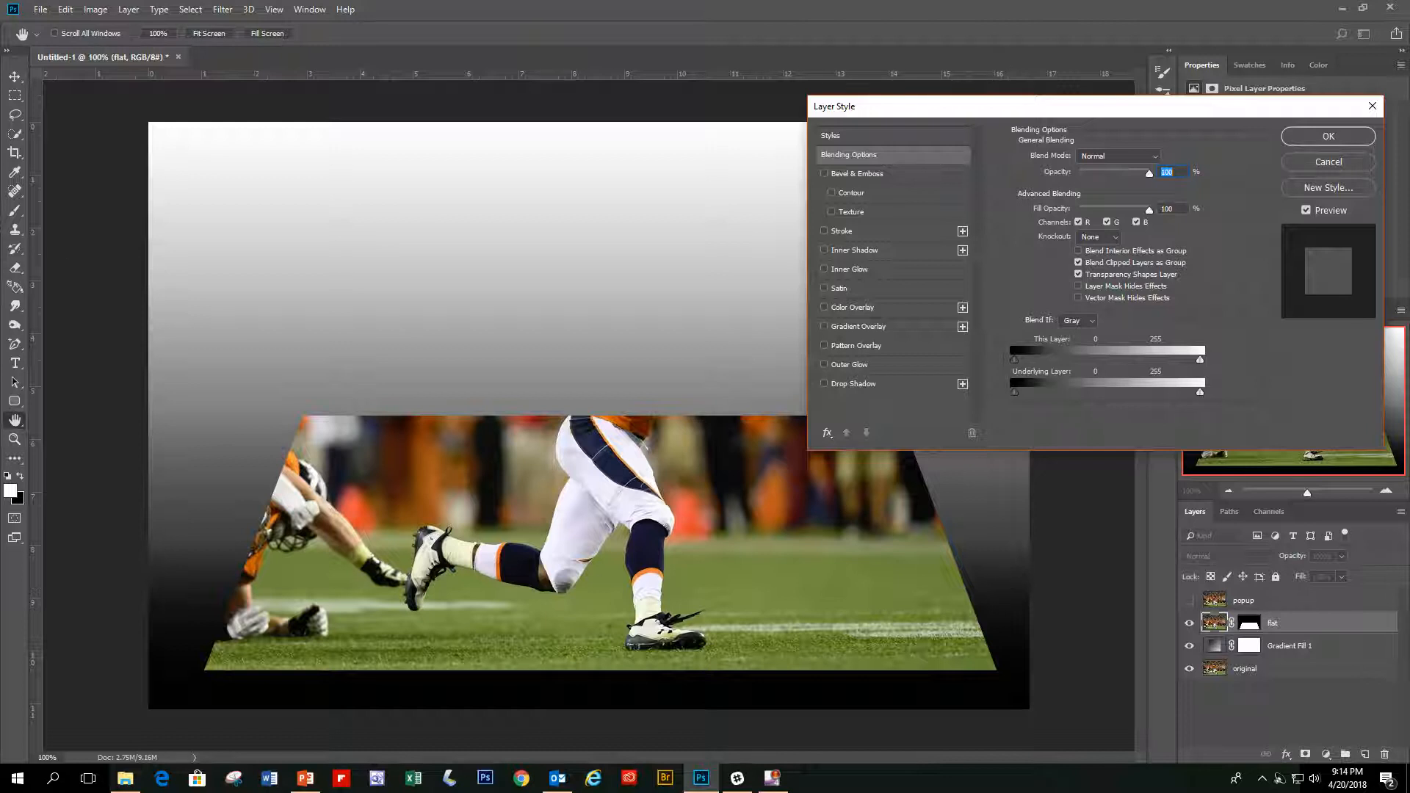
click(842, 231)
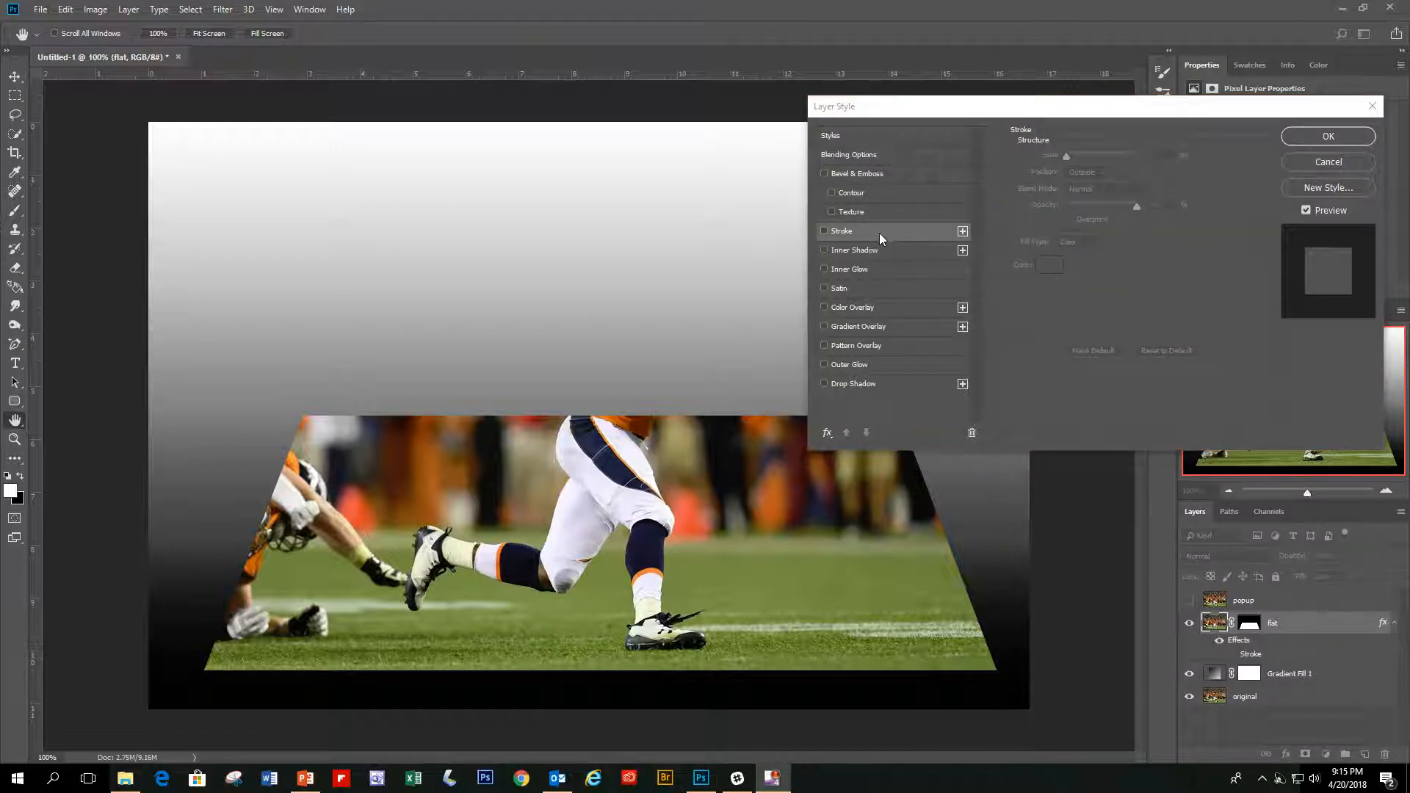
click(826, 229)
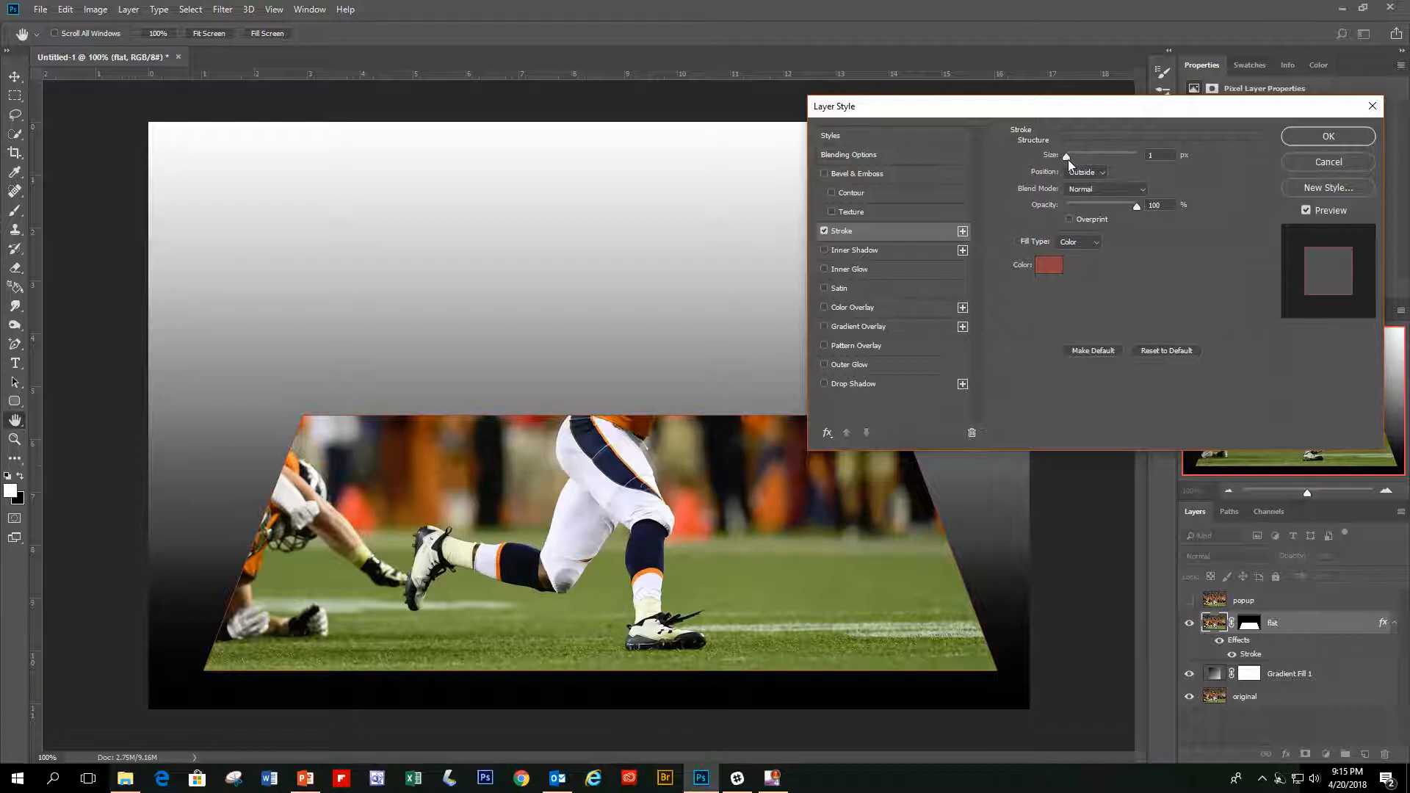
drag(1065, 159, 1074, 157)
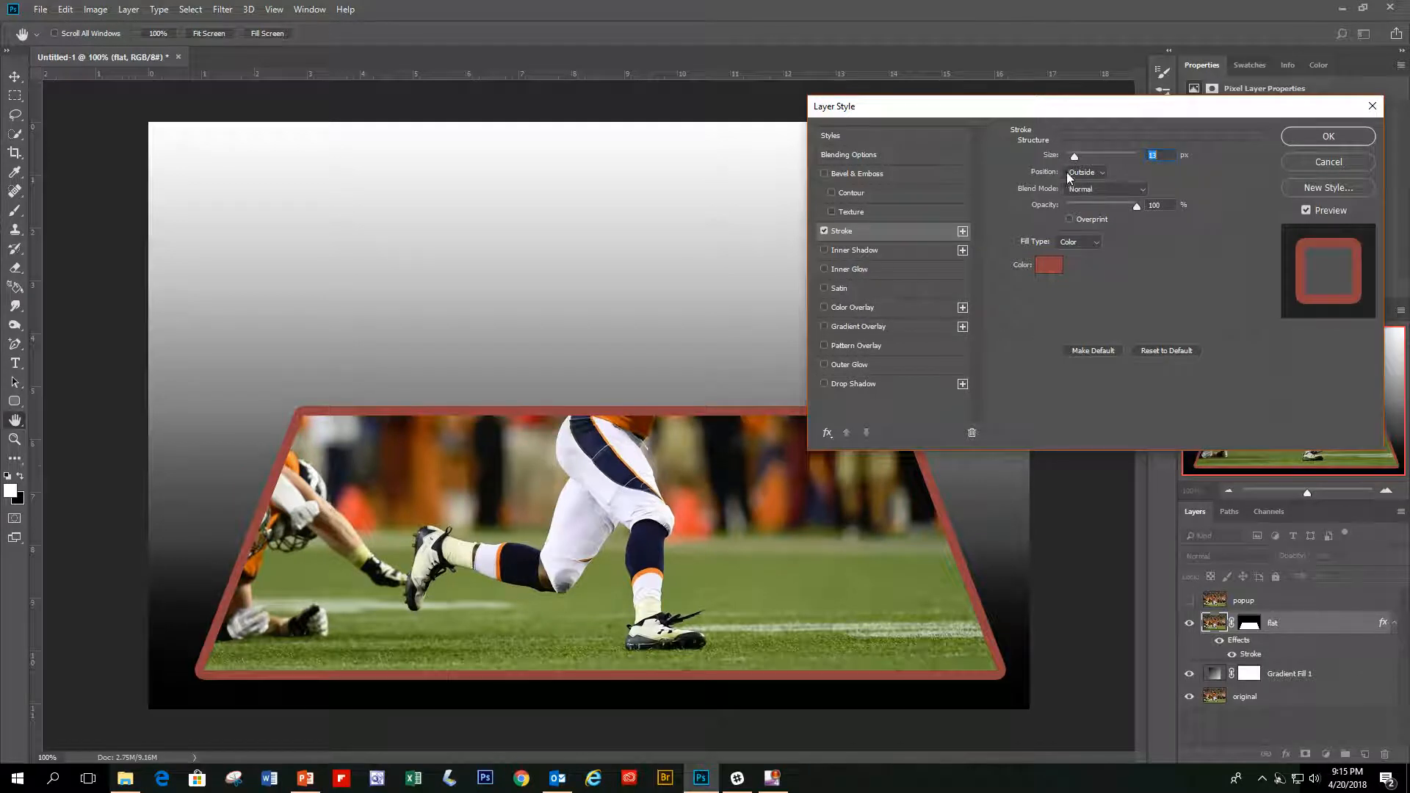
click(1103, 172)
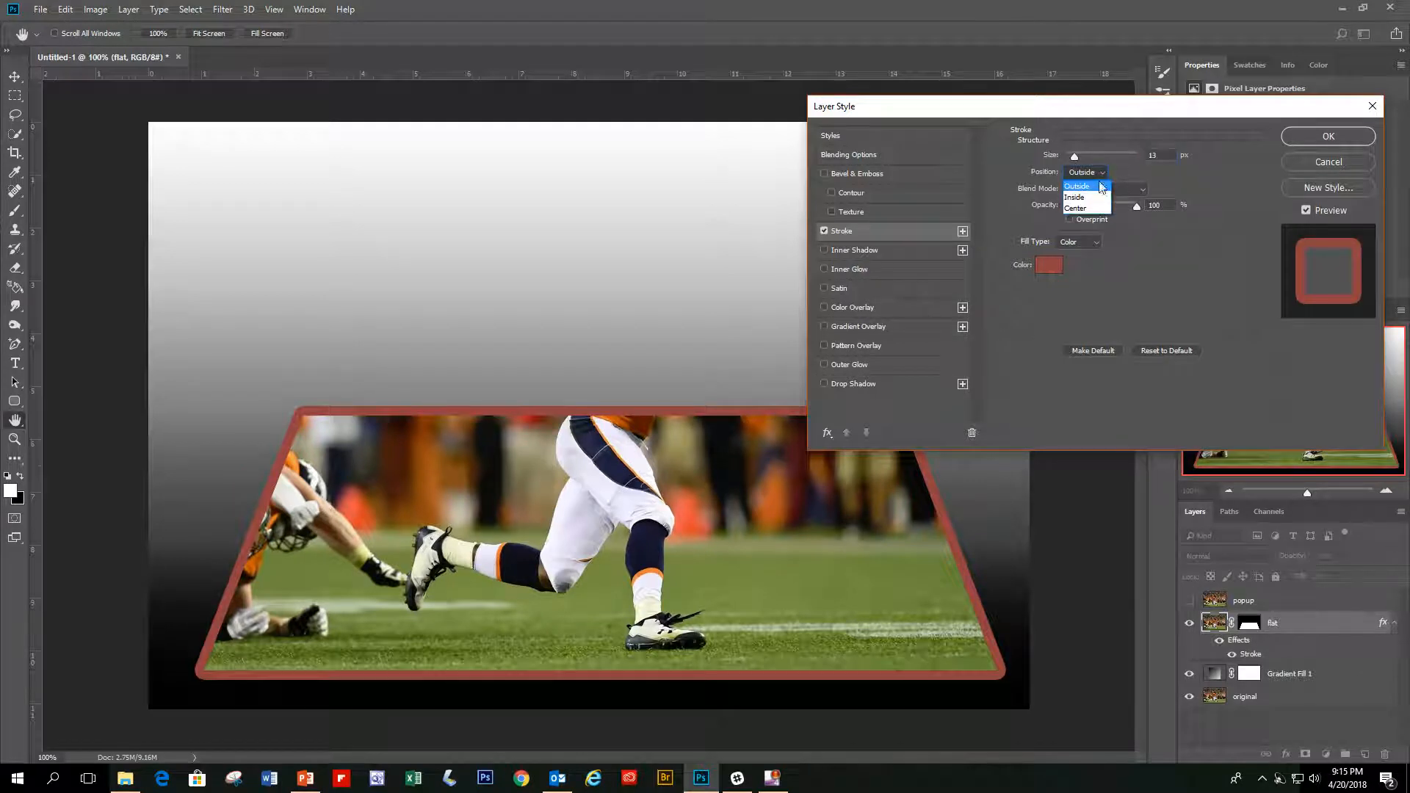
click(1092, 195)
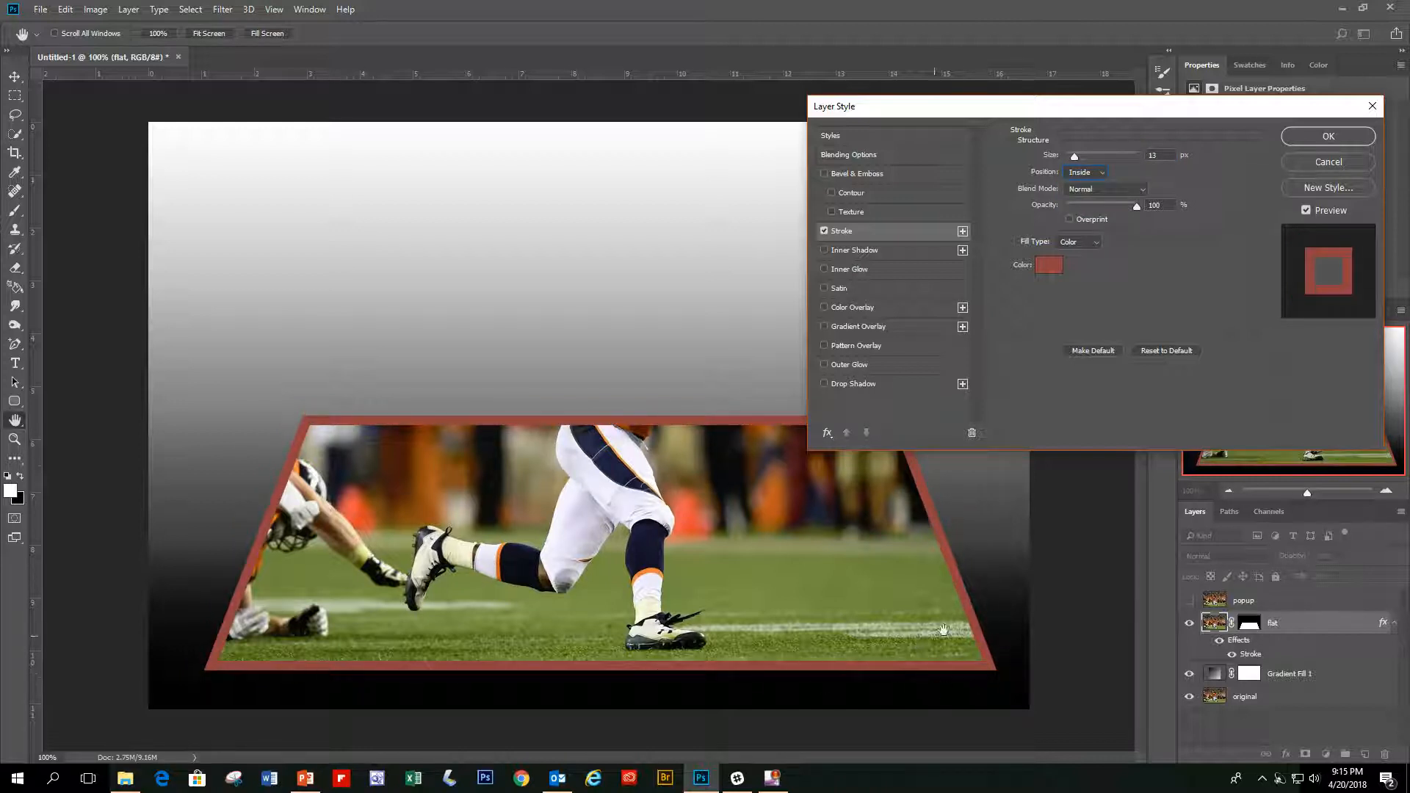
Set the flat layer's stroke colour to white and apply the layer style
click(1049, 265)
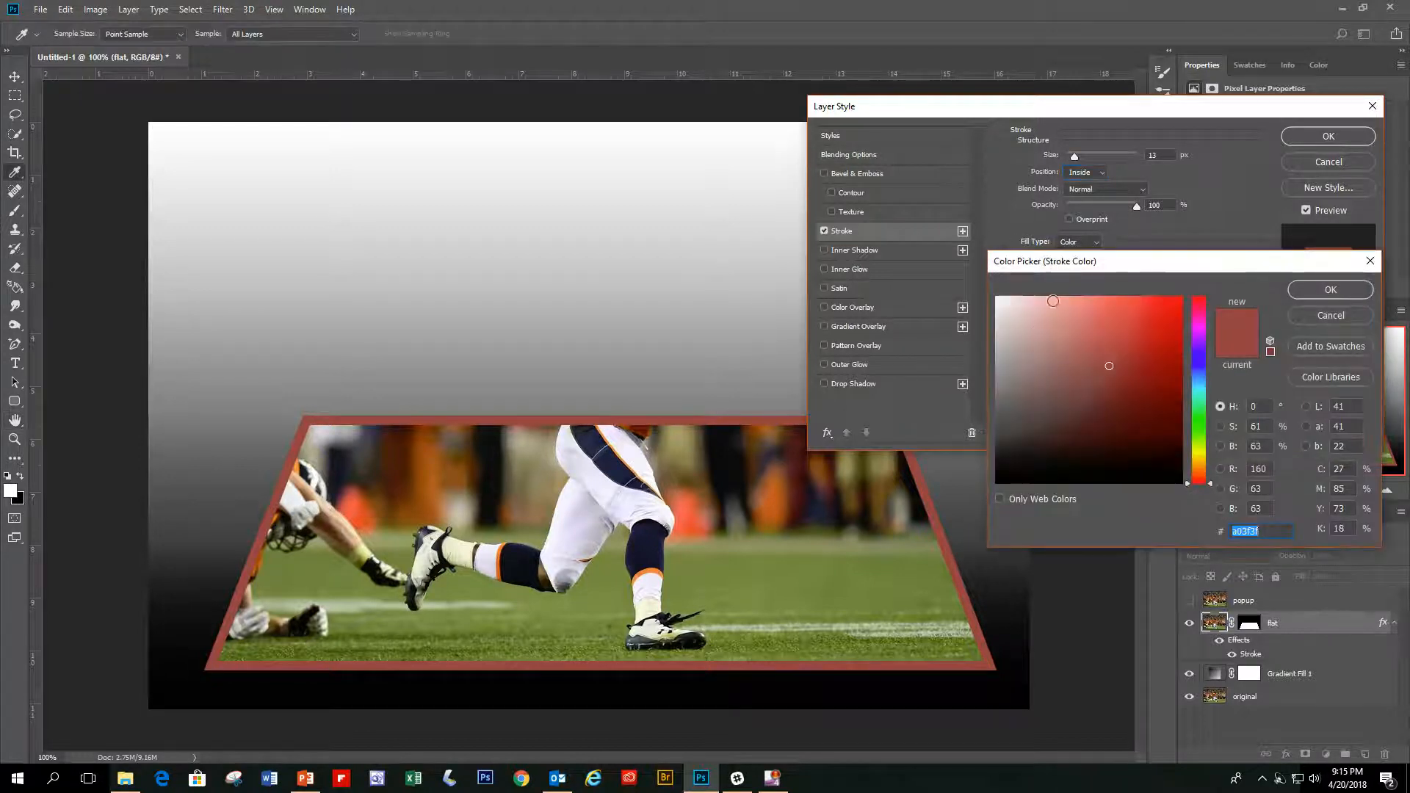
drag(1043, 323, 951, 267)
click(1347, 291)
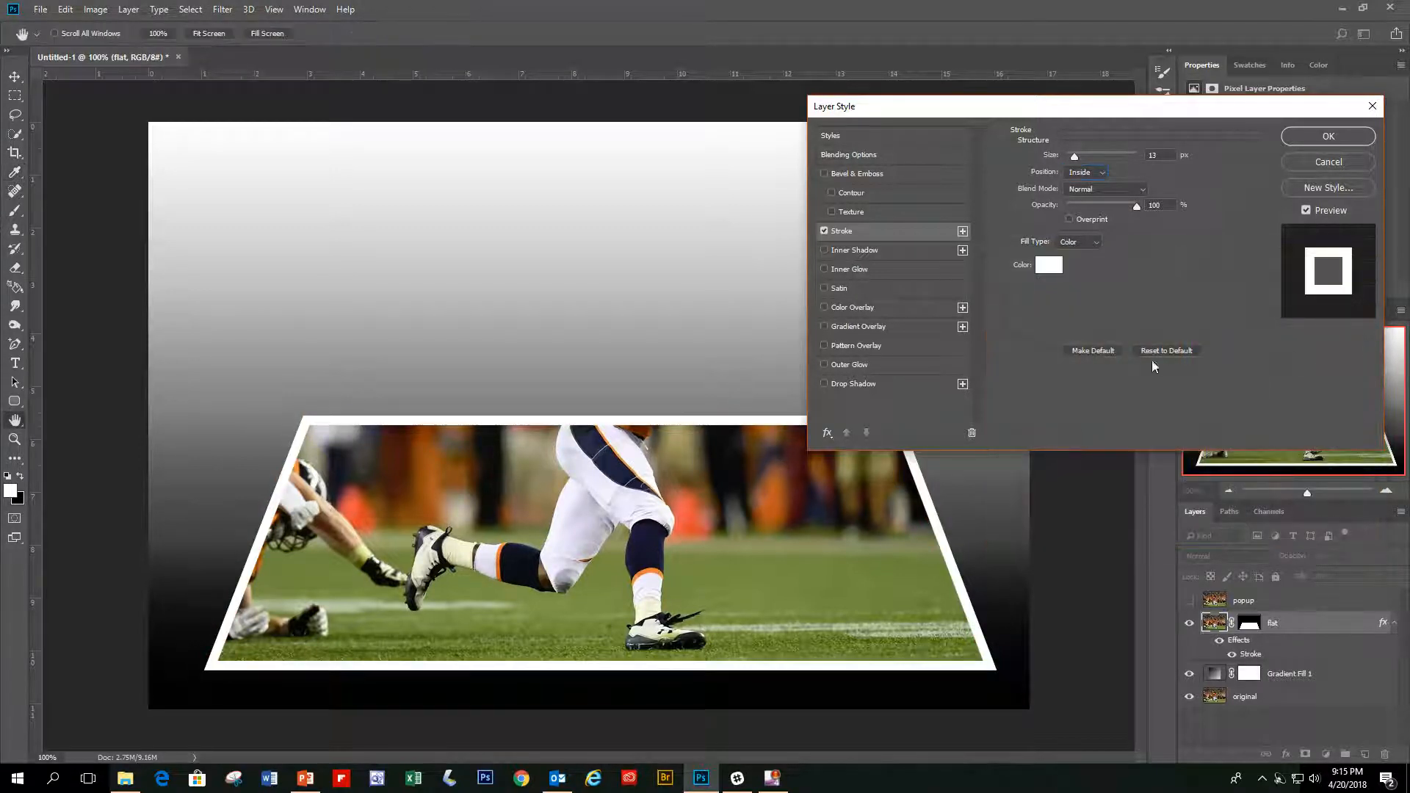
drag(1229, 106, 1268, 31)
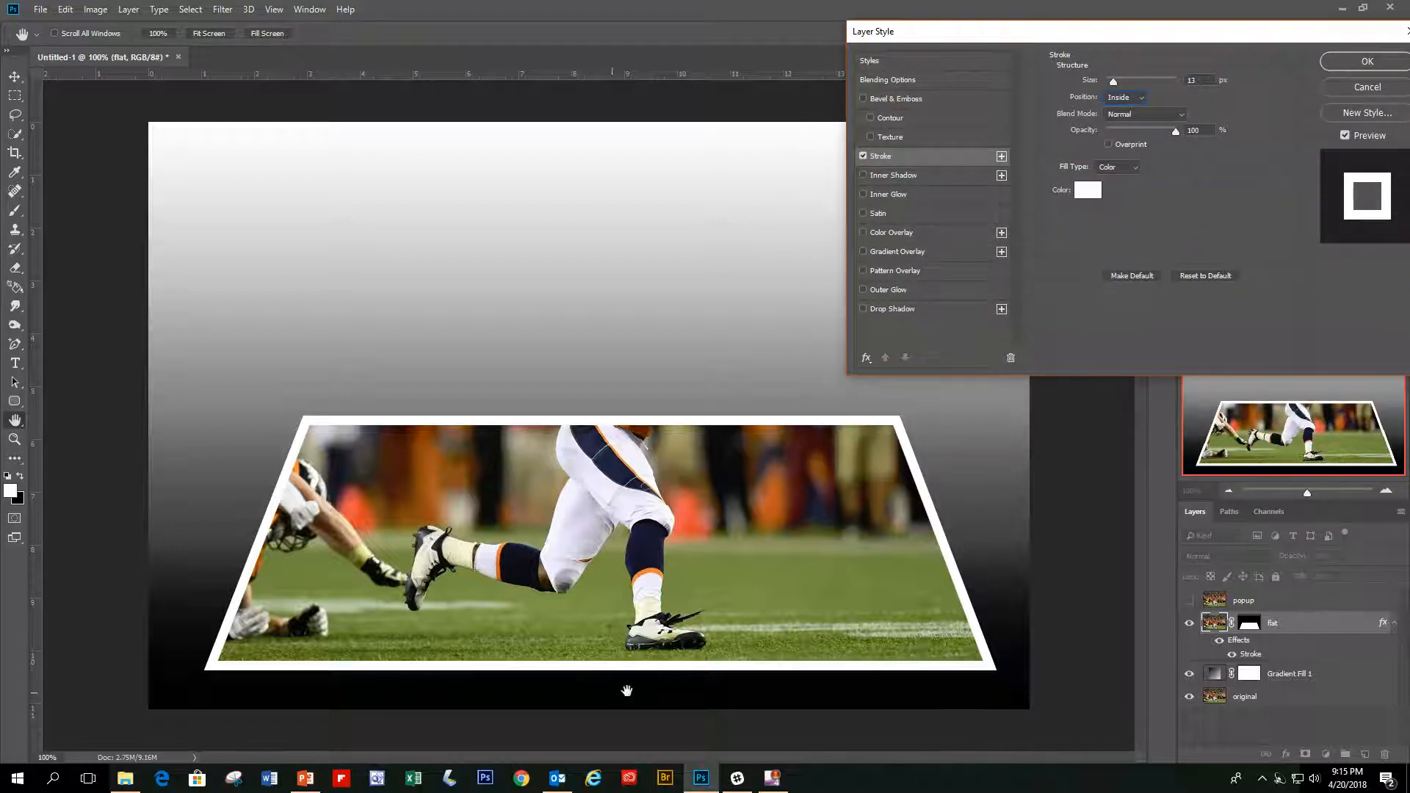
click(1368, 62)
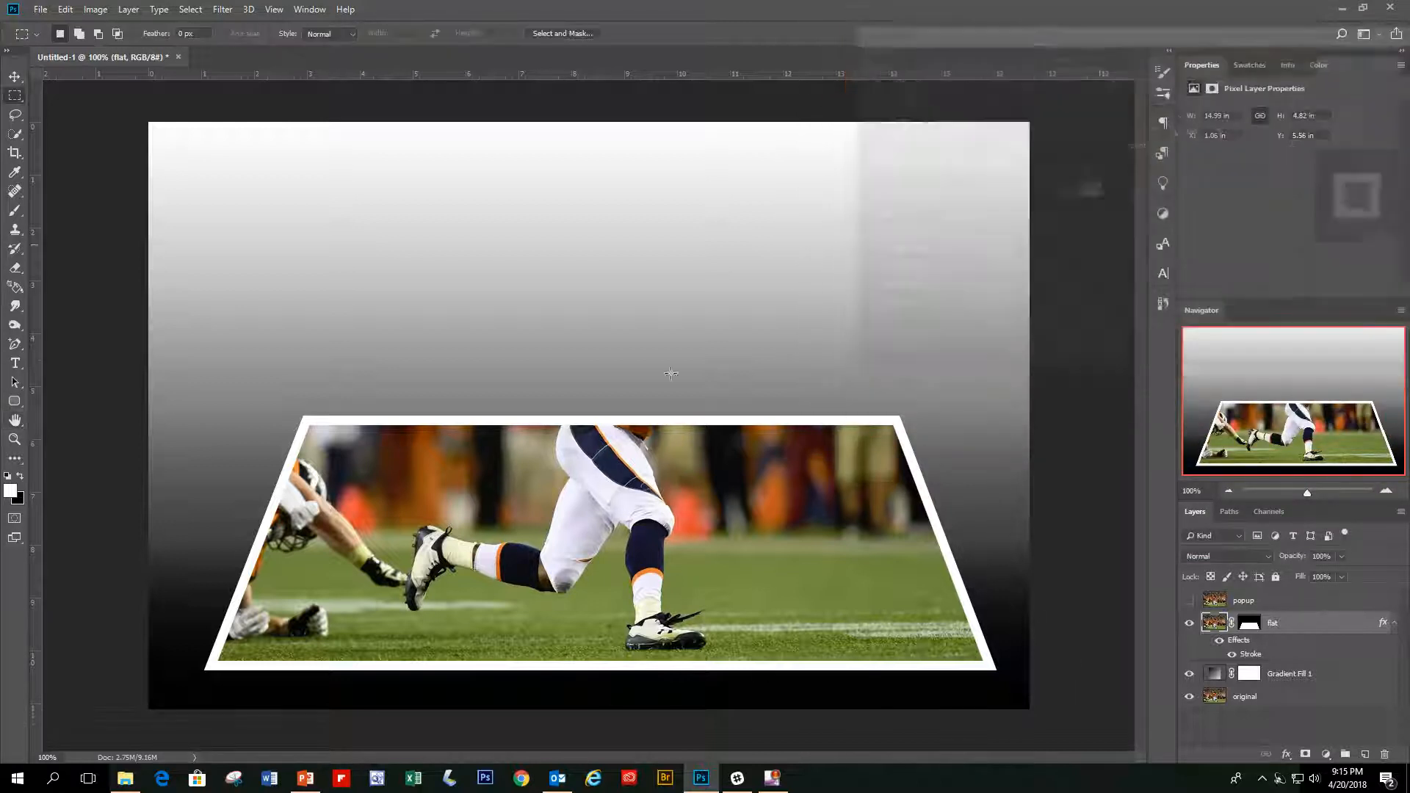
key(m)
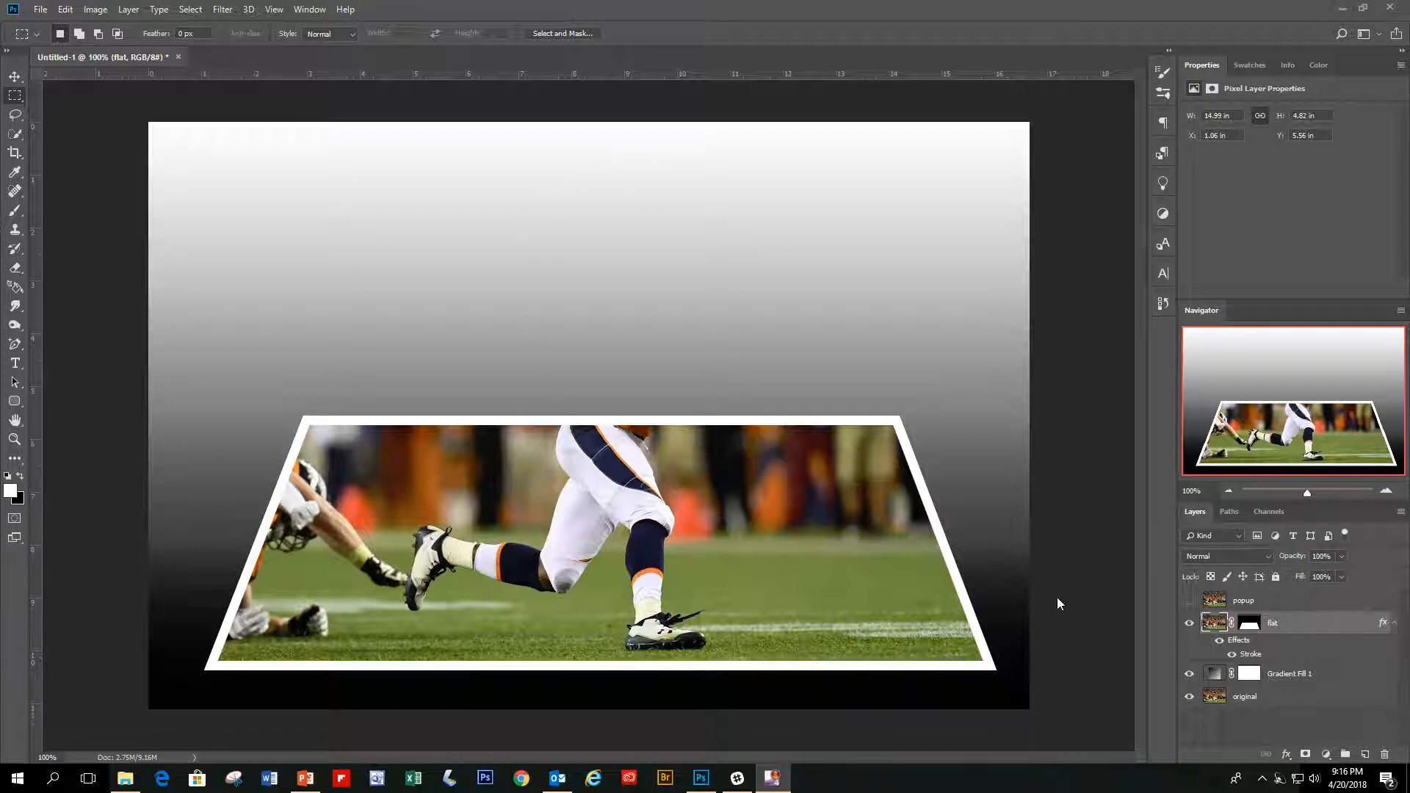
Make the popup layer visible so the full football photo covers the canvas
click(1191, 604)
click(1191, 603)
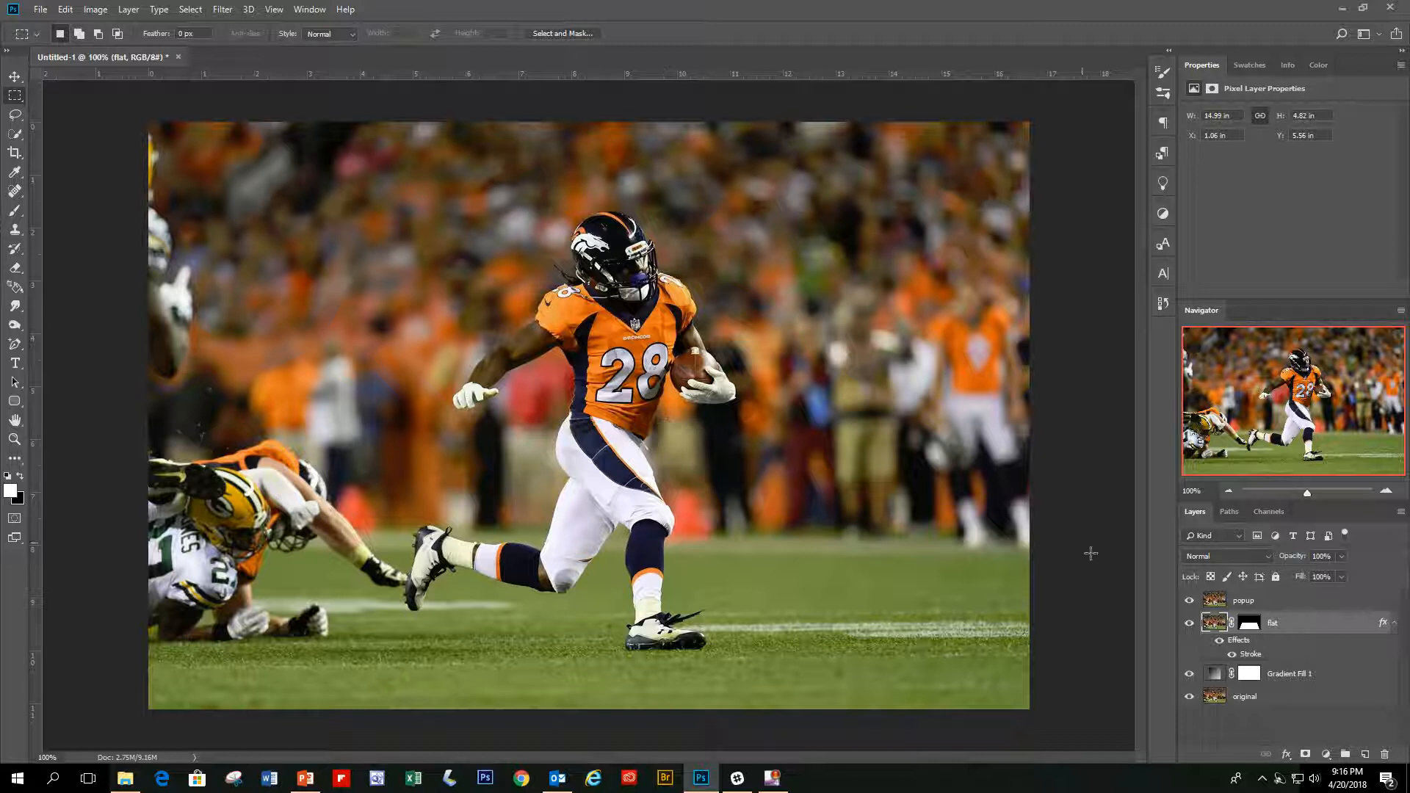
click(1189, 601)
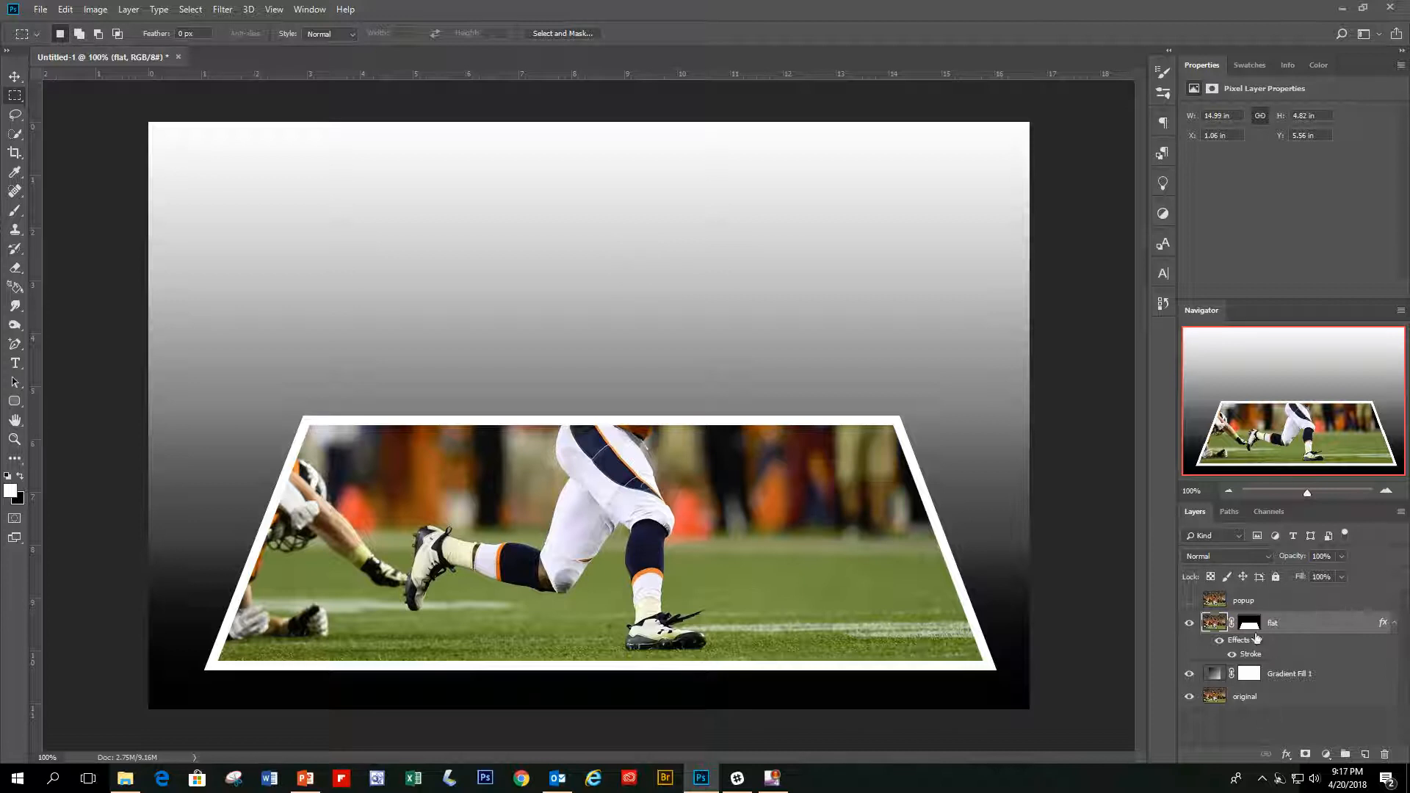
click(1190, 601)
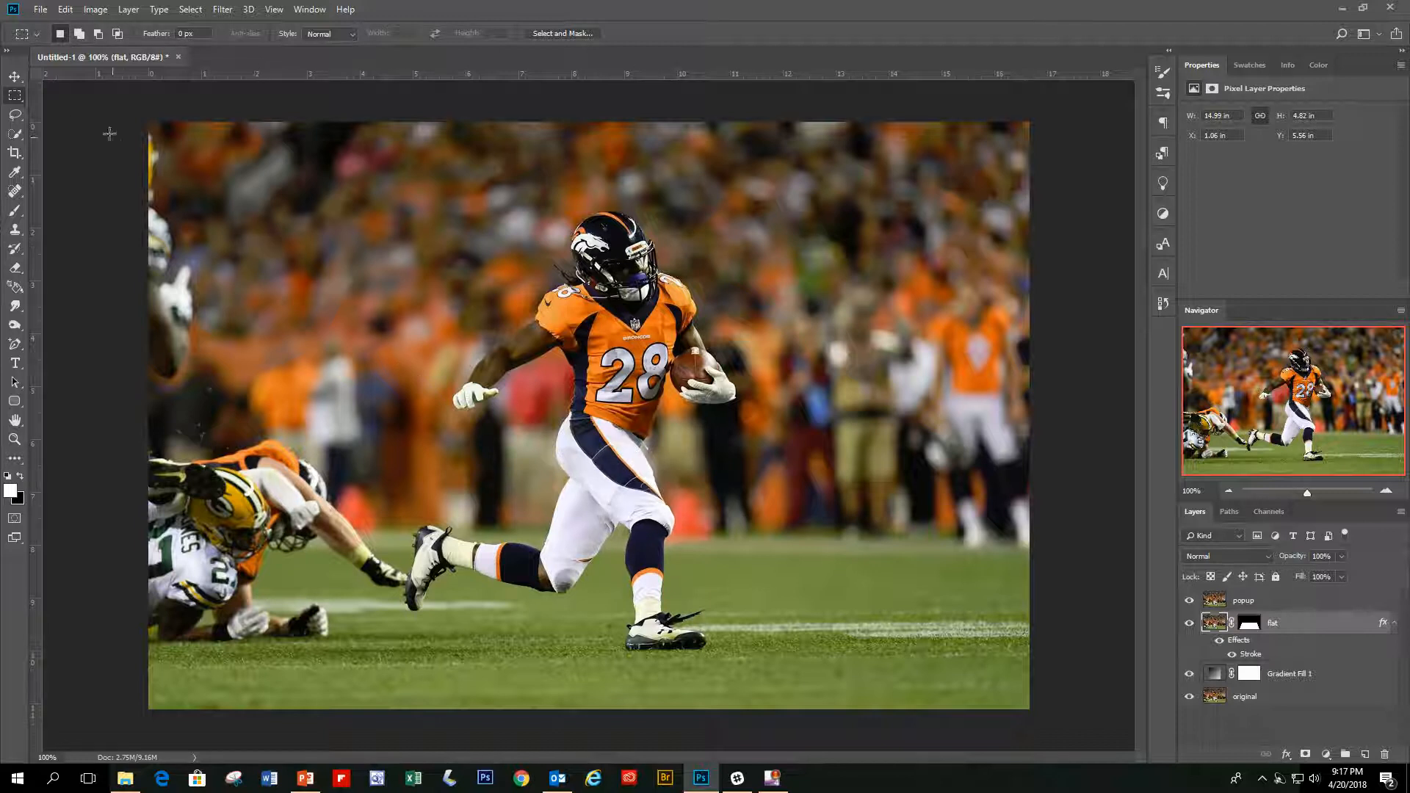
Select the runner's head, torso, arms and ball with the Quick Selection tool, and check the selection in Quick Mask mode
click(12, 137)
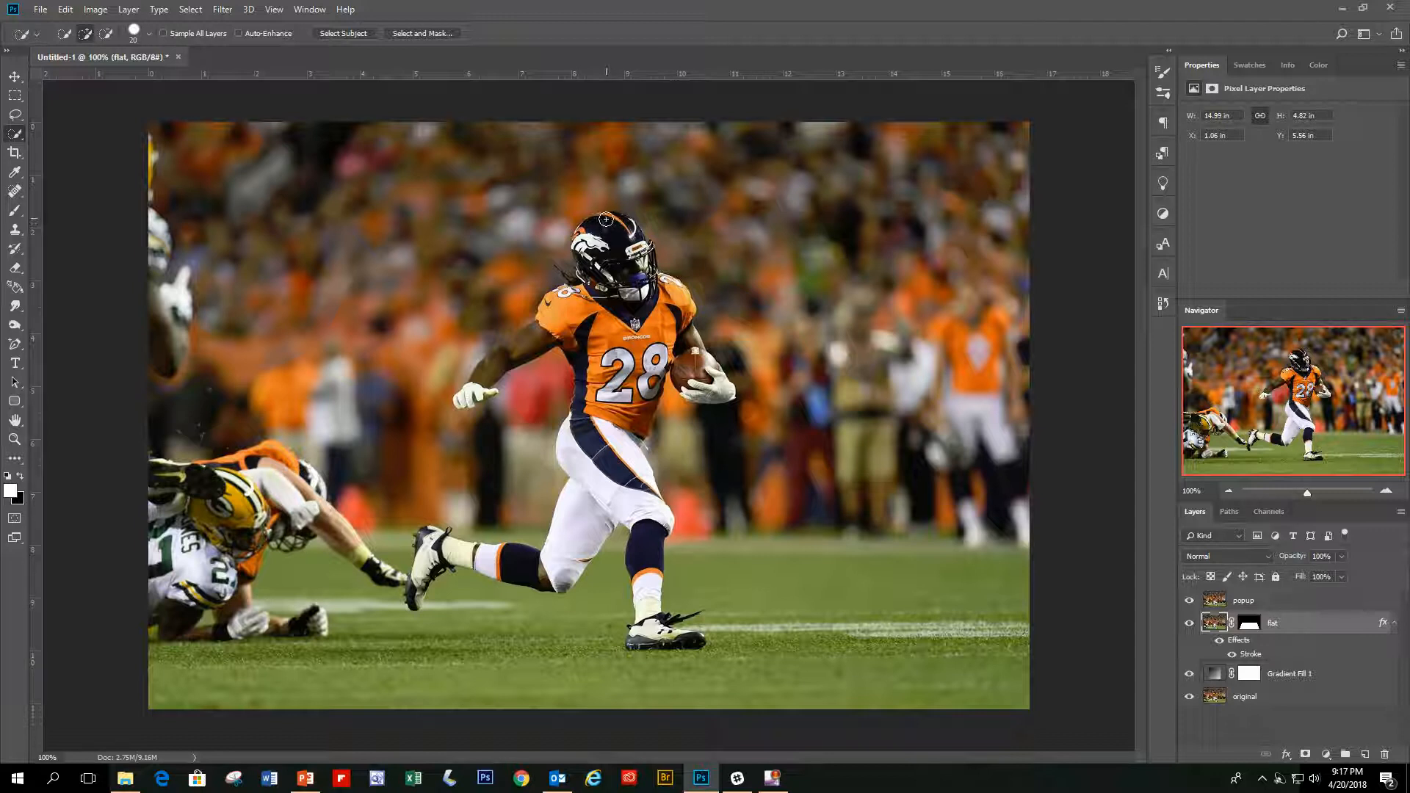
mouse_move(605, 219)
mouse_down()
mouse_move(625, 346)
mouse_move(609, 415)
mouse_move(647, 485)
mouse_move(592, 423)
mouse_move(562, 301)
mouse_move(470, 389)
mouse_move(693, 352)
mouse_move(691, 316)
mouse_move(684, 382)
mouse_move(653, 370)
mouse_move(620, 294)
mouse_up()
key(alt+Tab)
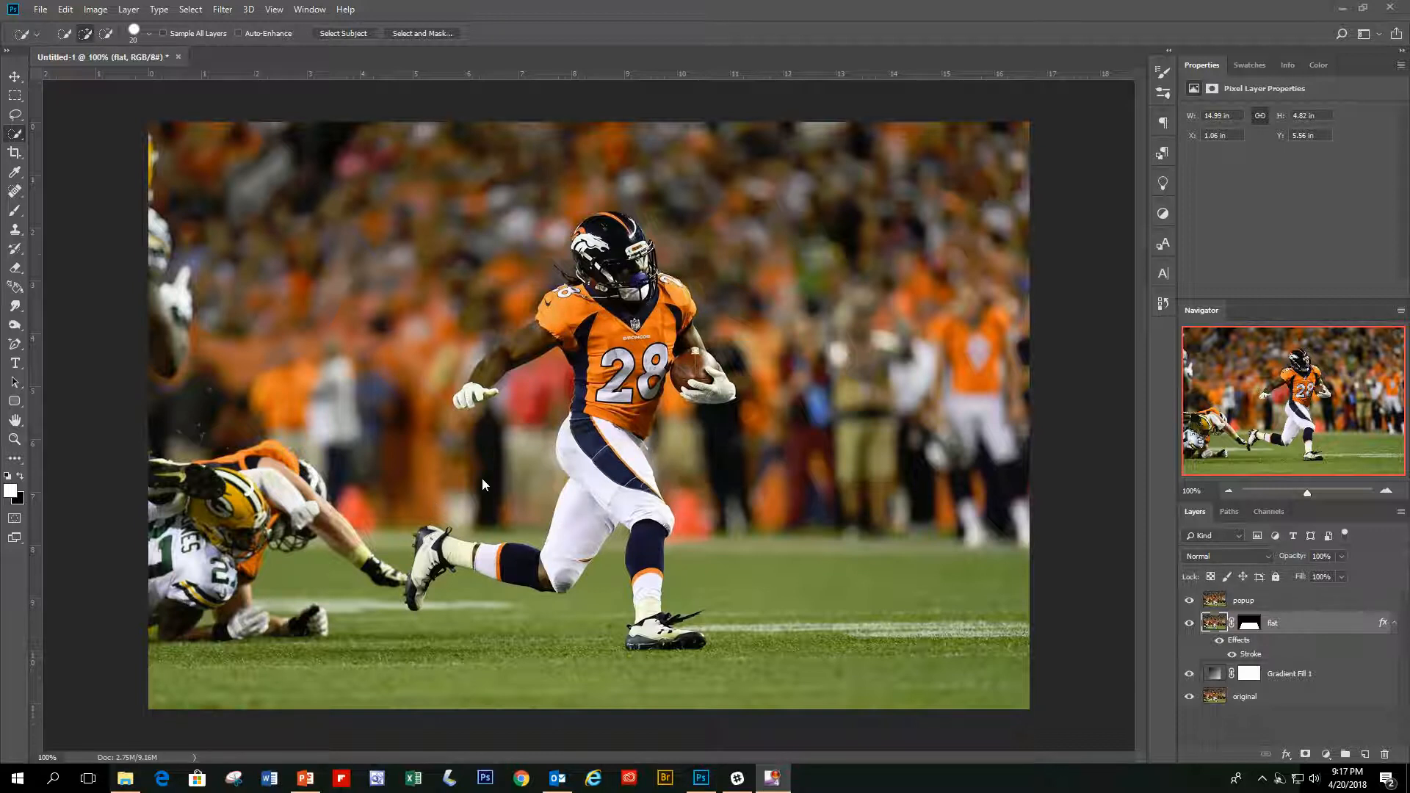
key(q)
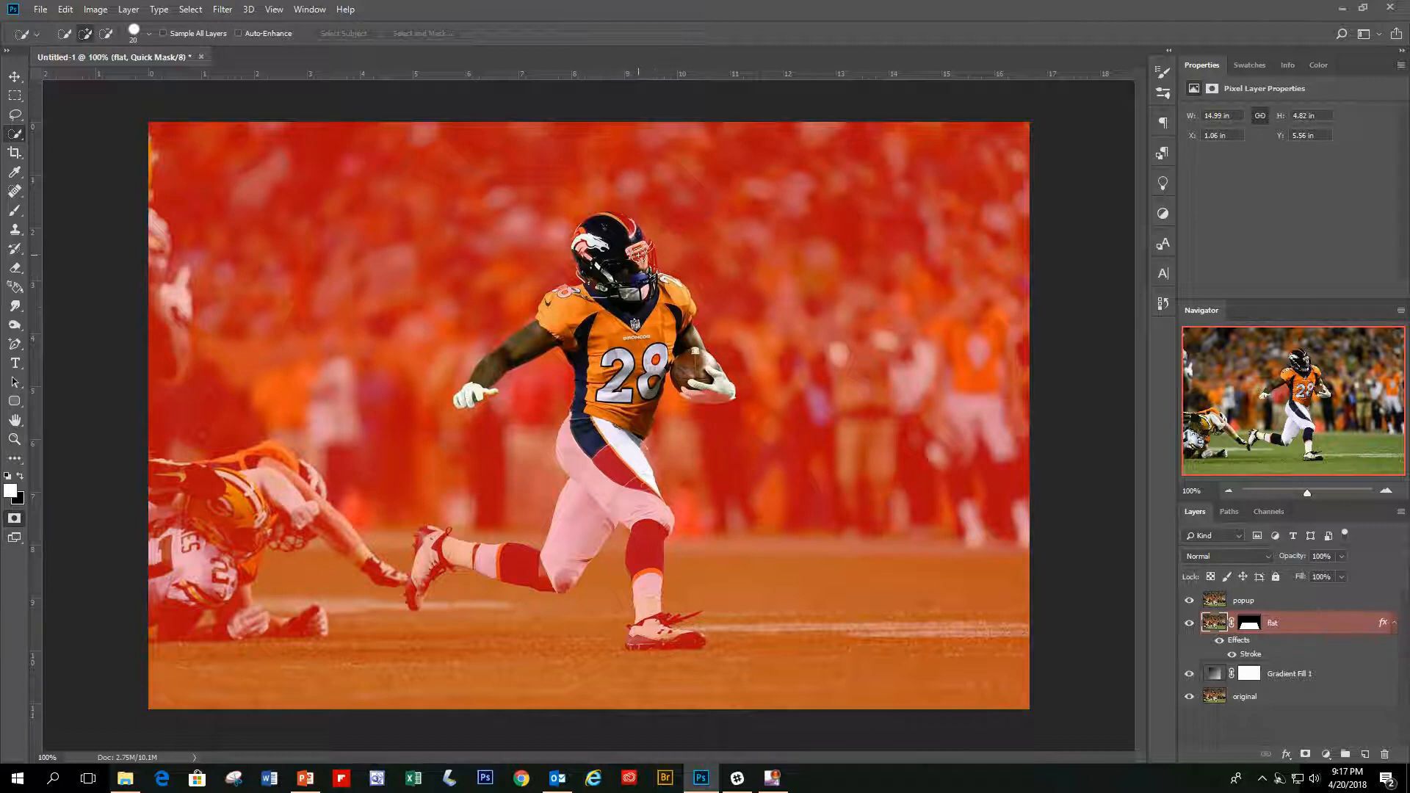
key(q)
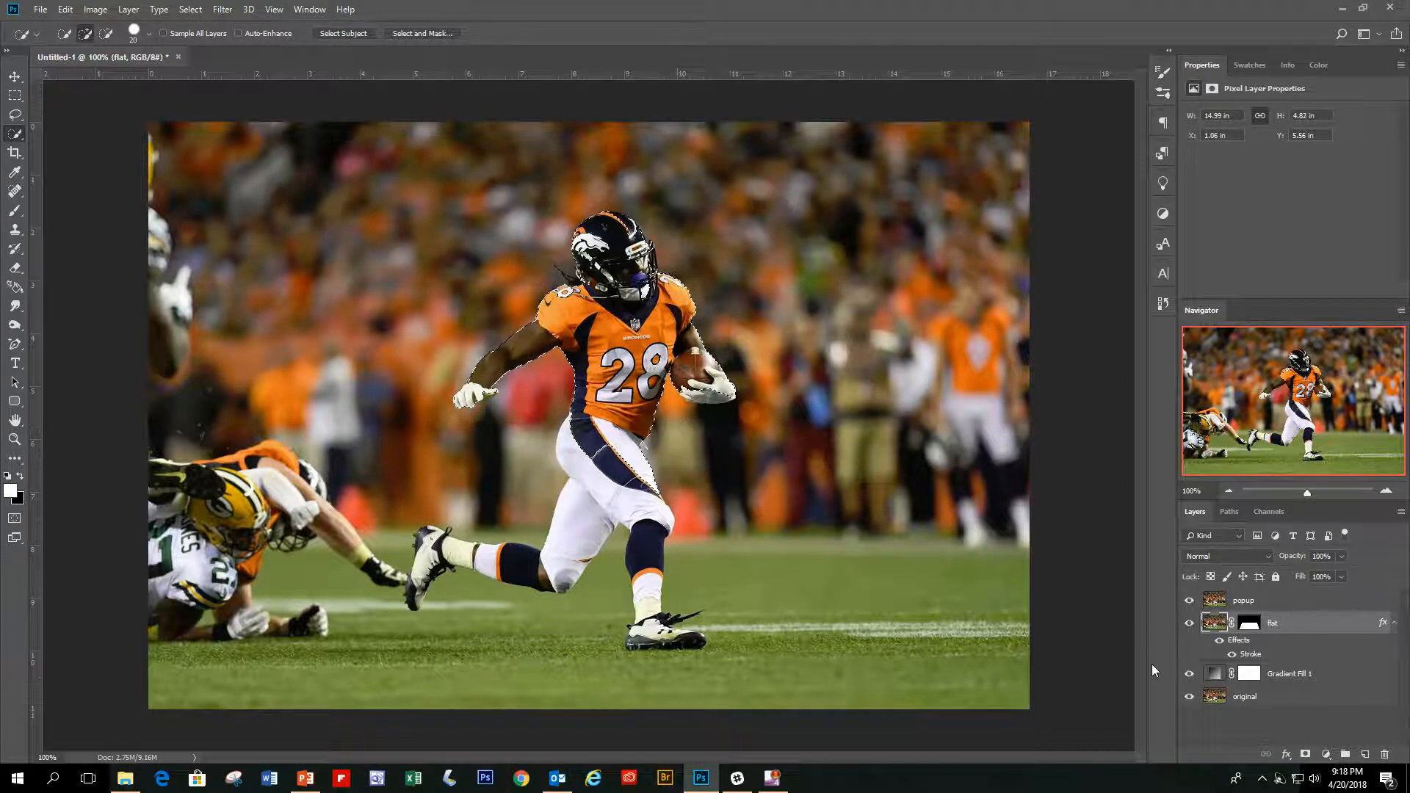
Add a layer mask to the popup layer from the runner selection
click(1296, 602)
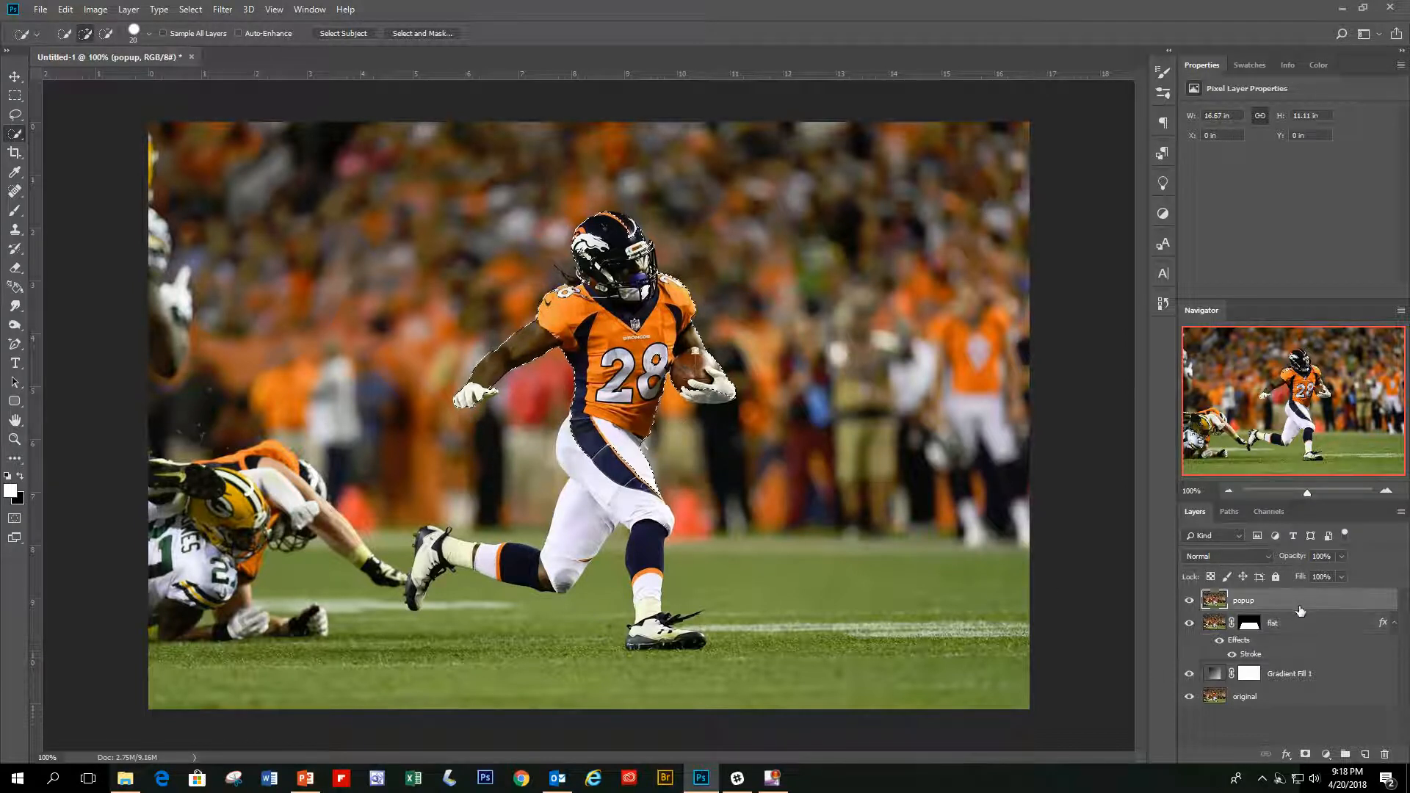
click(1304, 756)
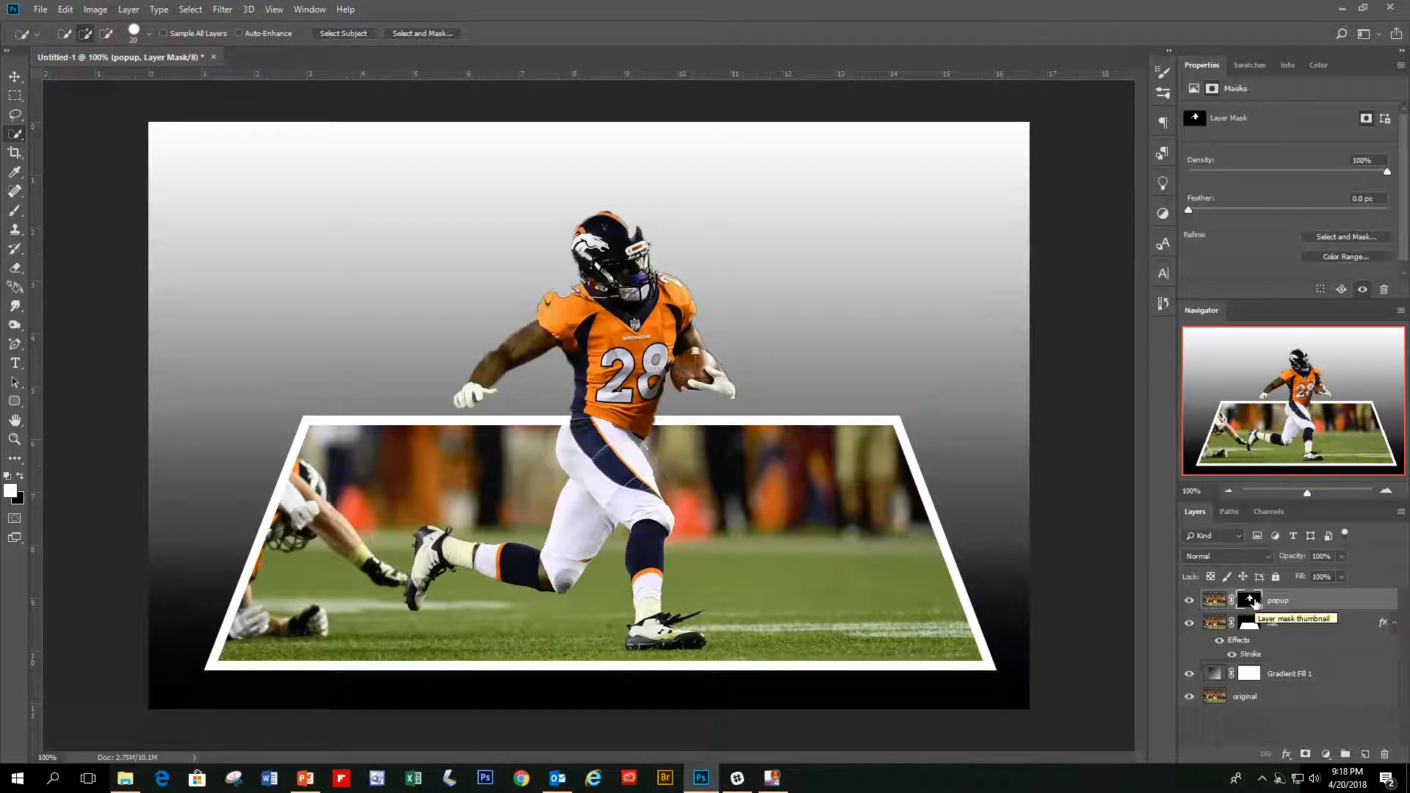
Refine the popup mask with a size 20 brush, restoring the shoulder and glove in white and hiding excess around the glove in black
click(14, 213)
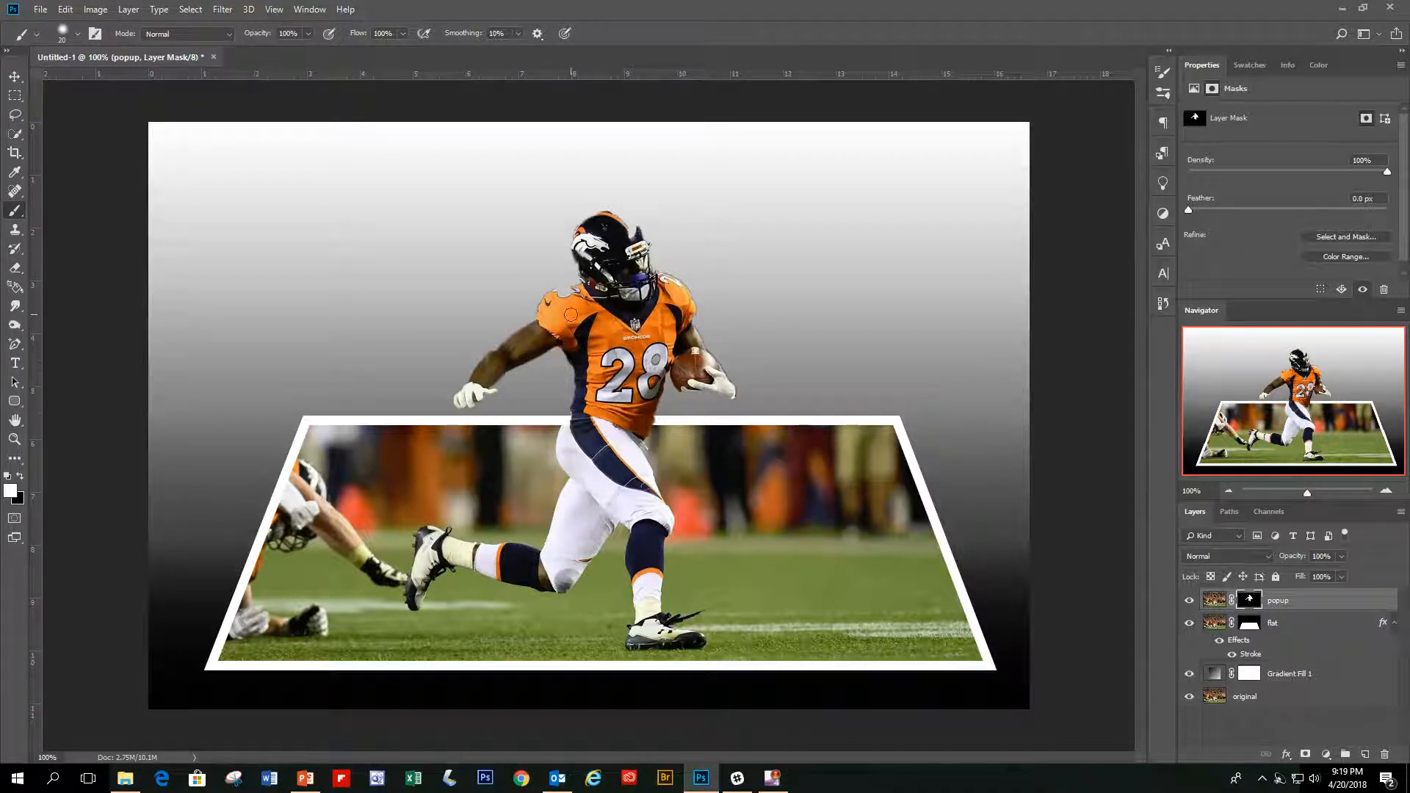
mouse_move(571, 314)
mouse_down()
mouse_move(553, 316)
mouse_move(580, 291)
mouse_move(563, 294)
mouse_up()
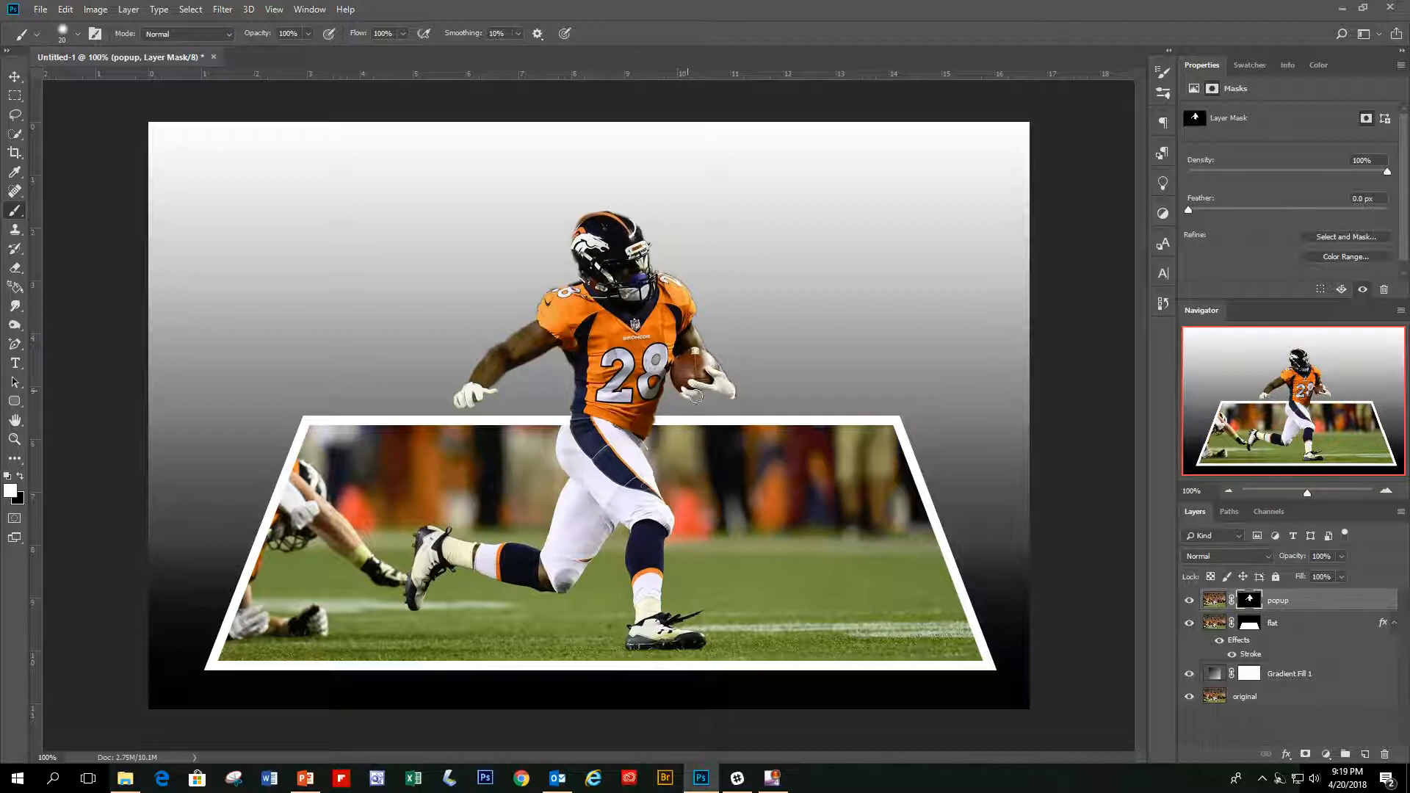
drag(695, 396, 721, 401)
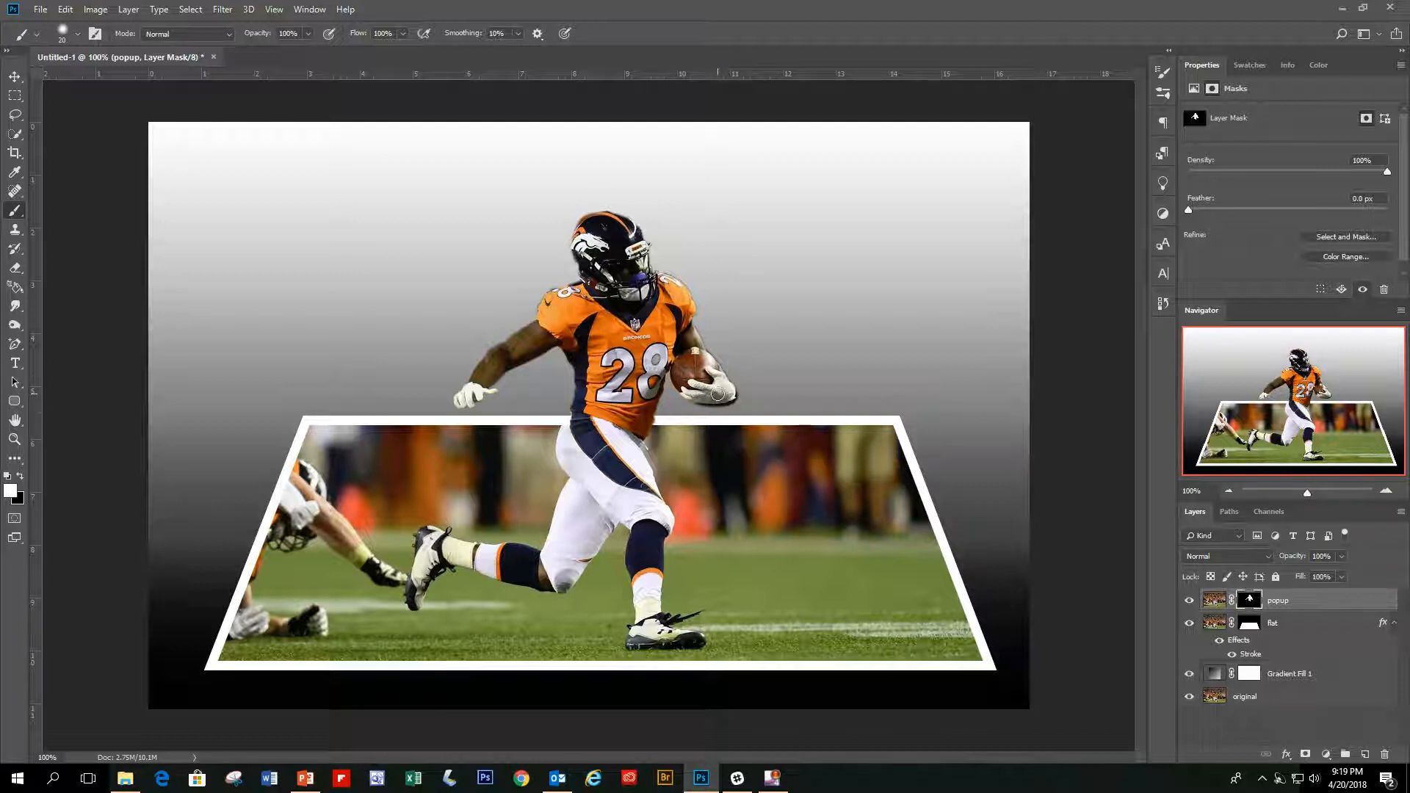
click(20, 477)
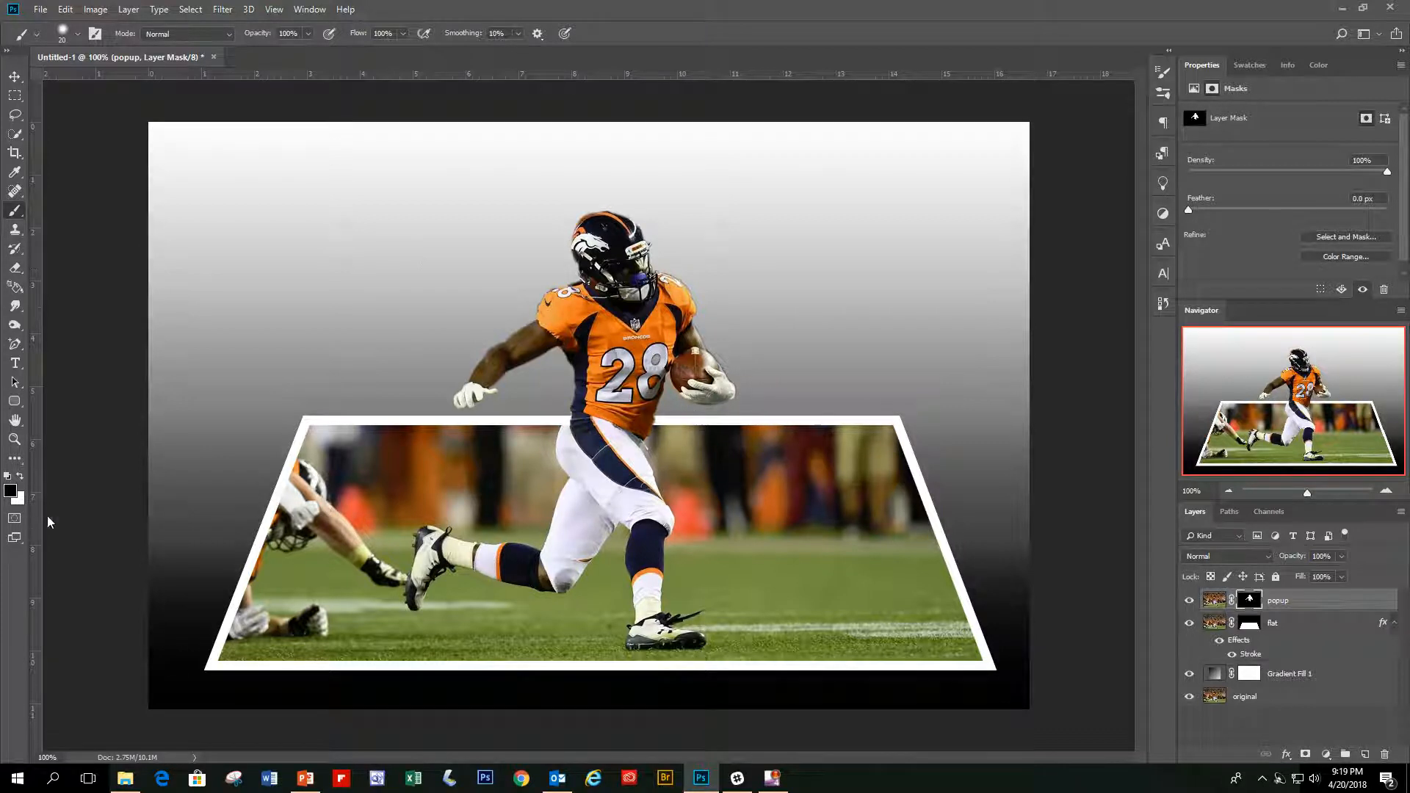
click(19, 476)
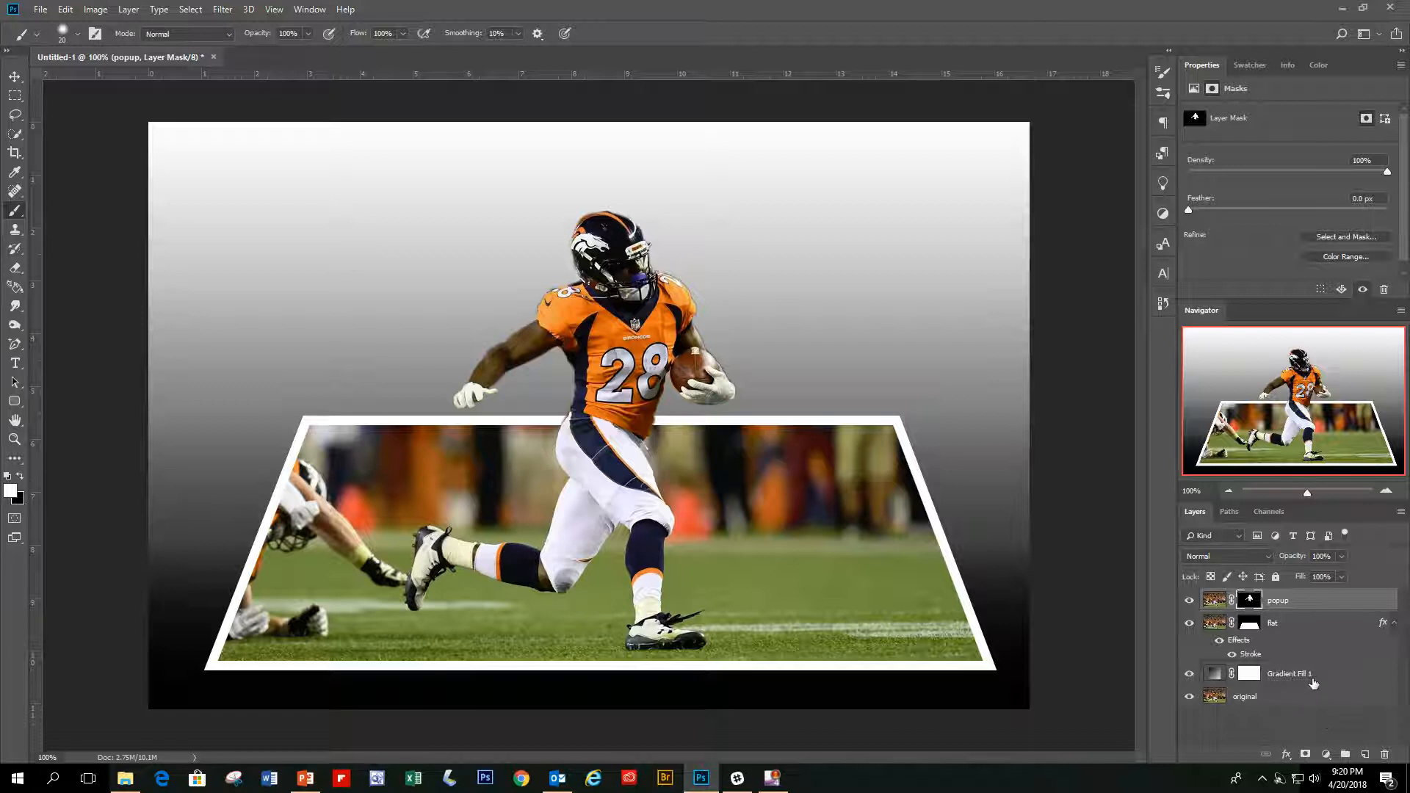
Load the flat layer's trapezoid mask as a selection
click(1311, 629)
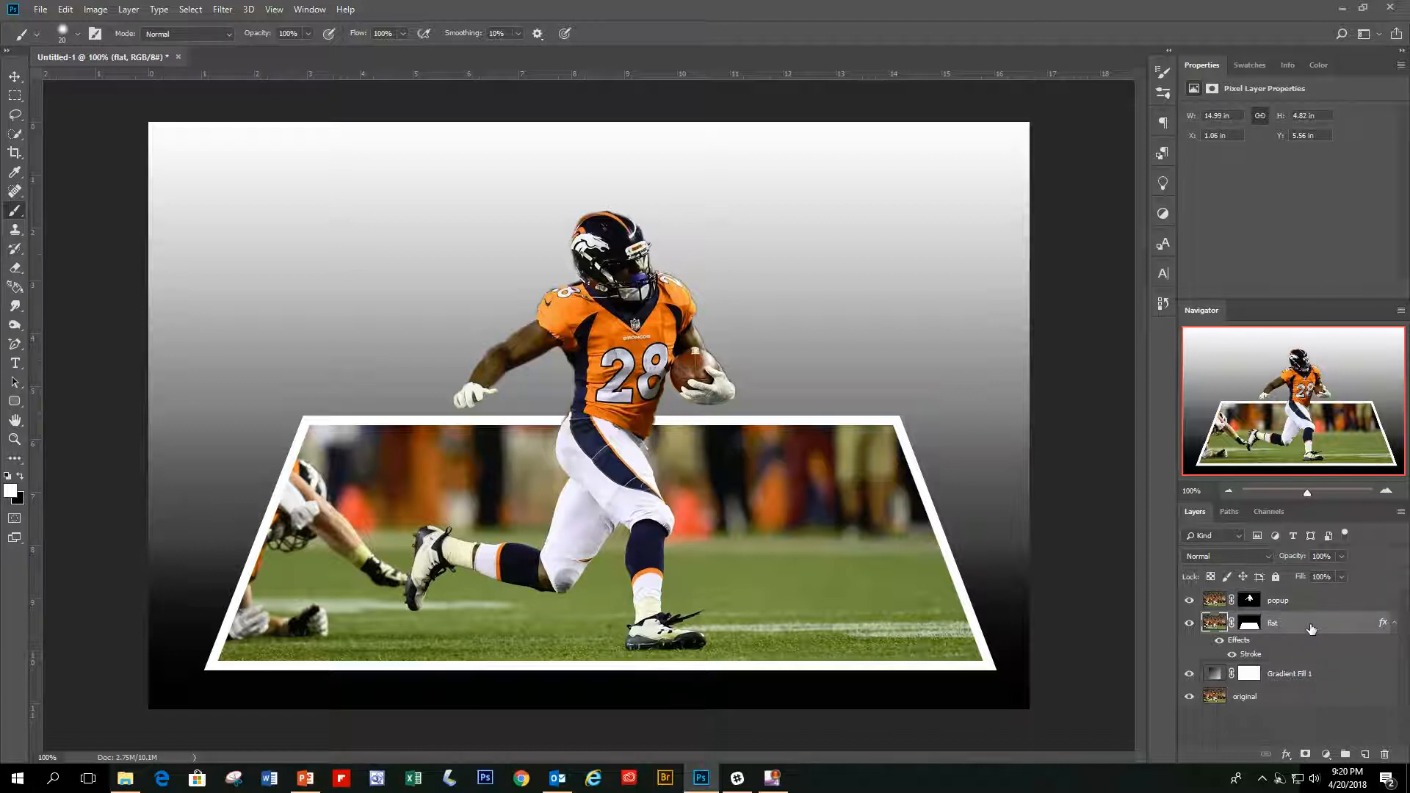
click(1249, 626)
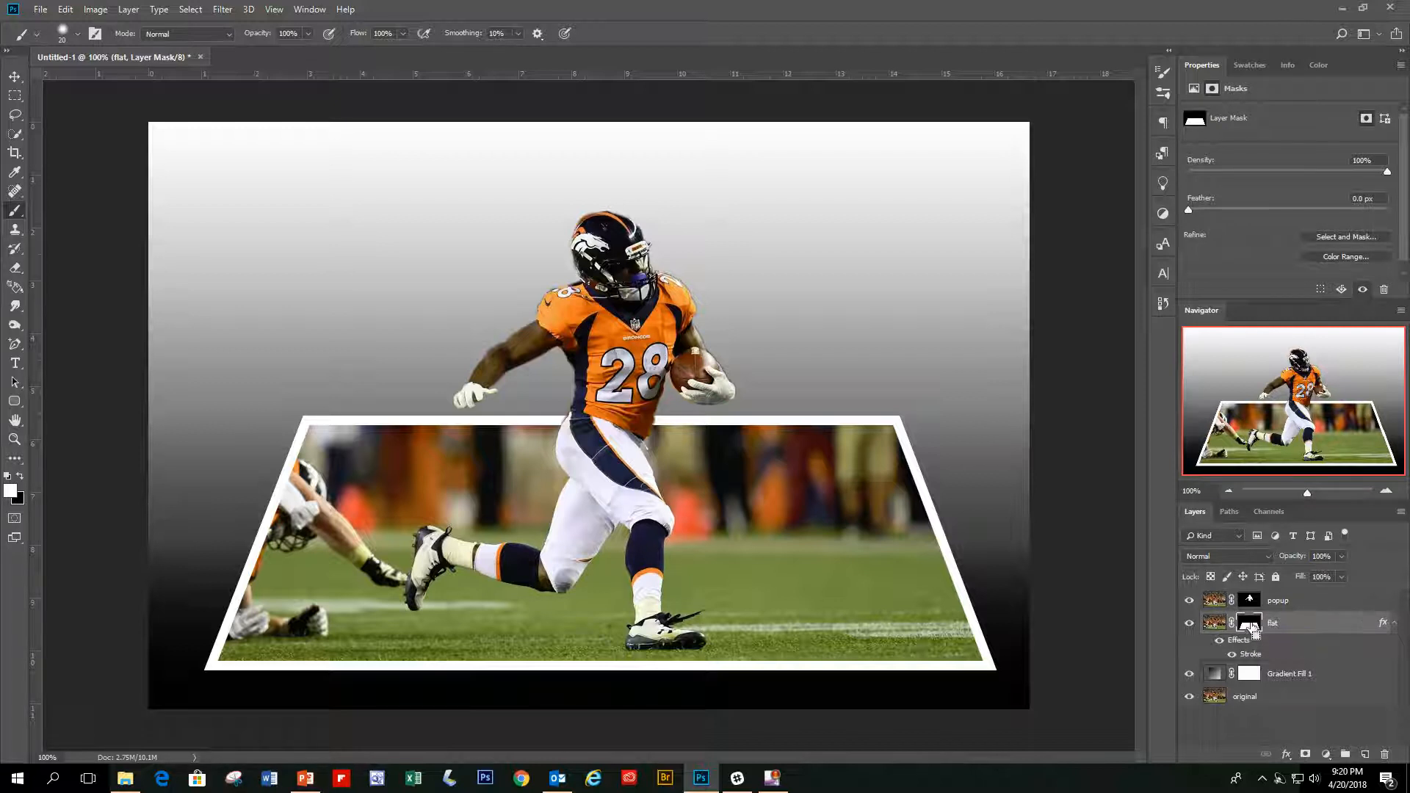
ctrl+click(1249, 626)
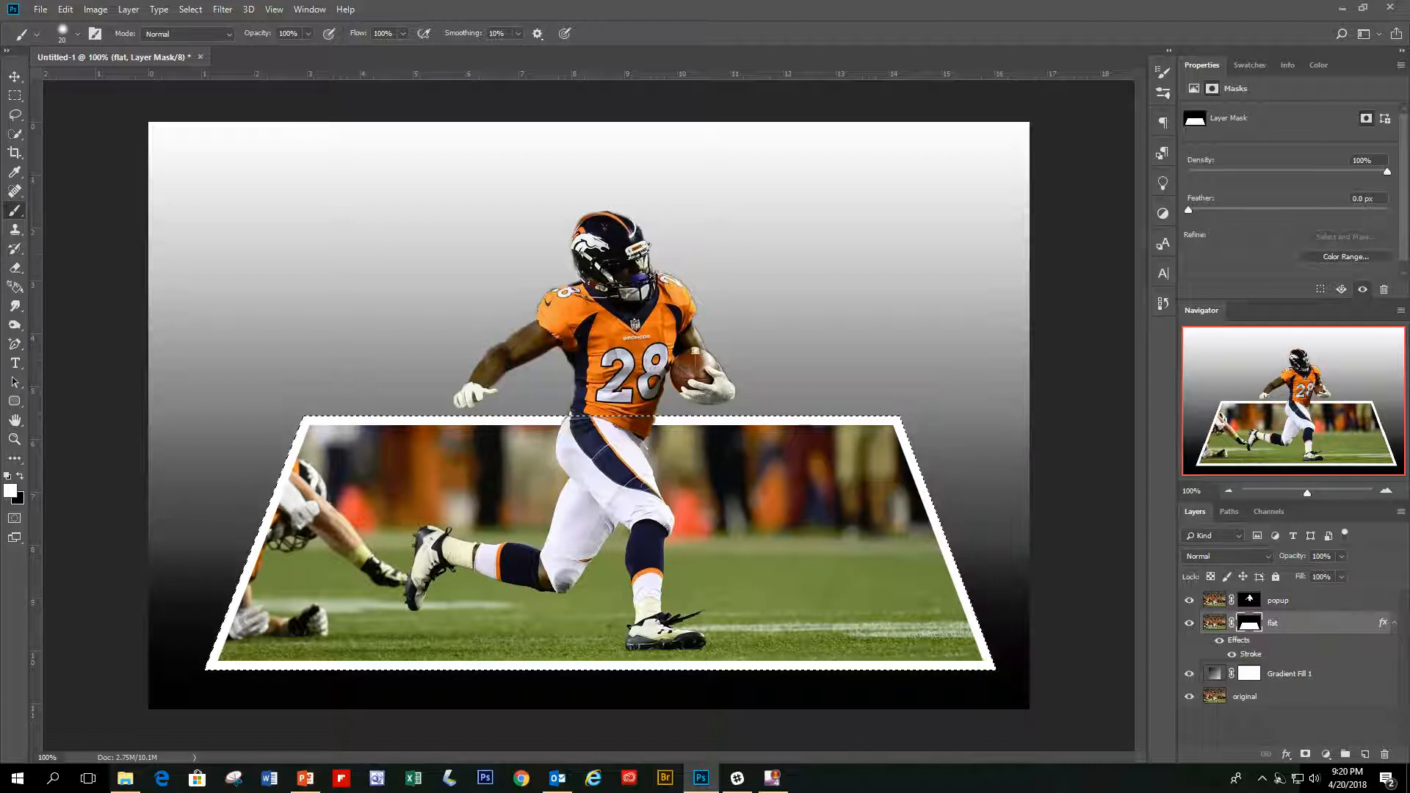
key(alt+Tab)
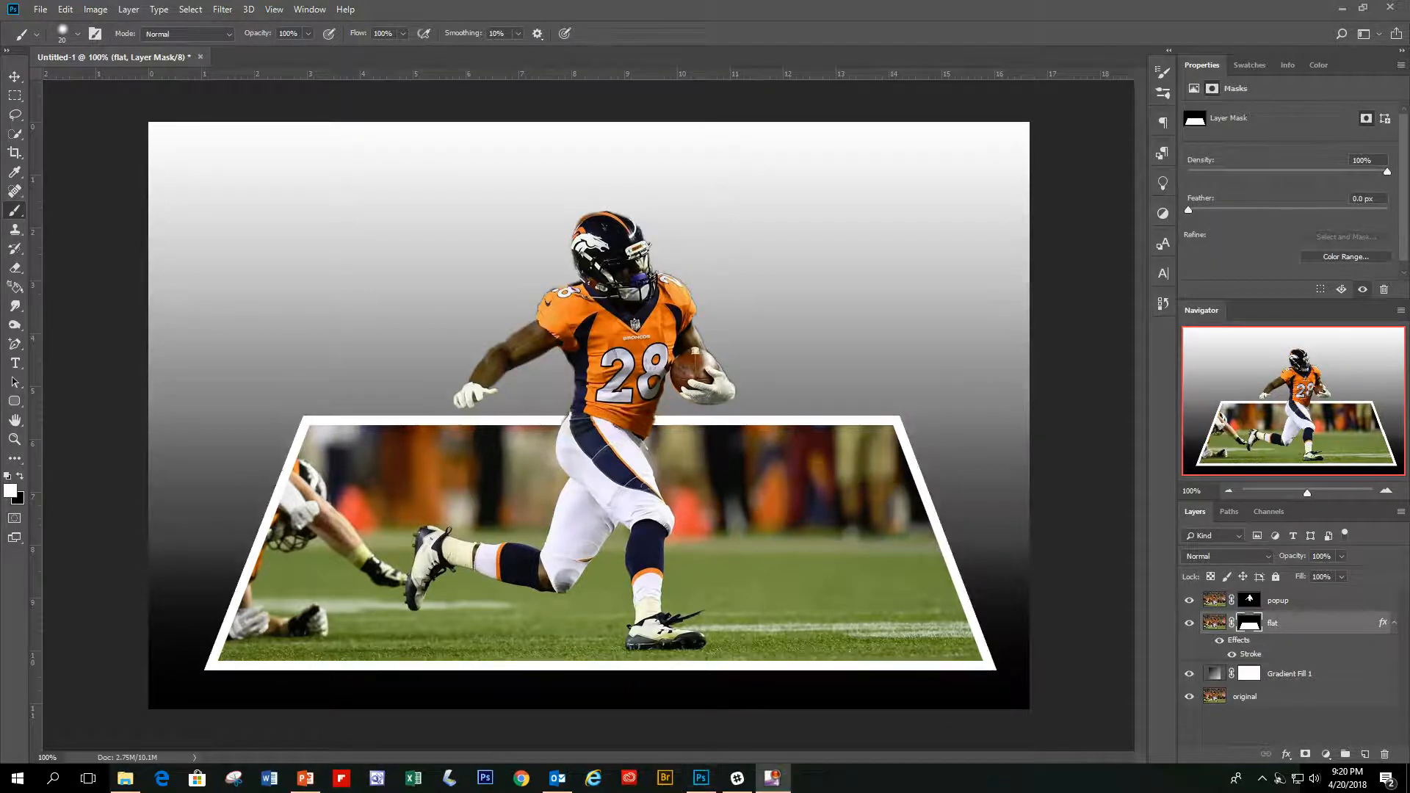
key(alt+Tab)
Open the Gradient Fill 1 settings and reverse the gradient
click(1347, 675)
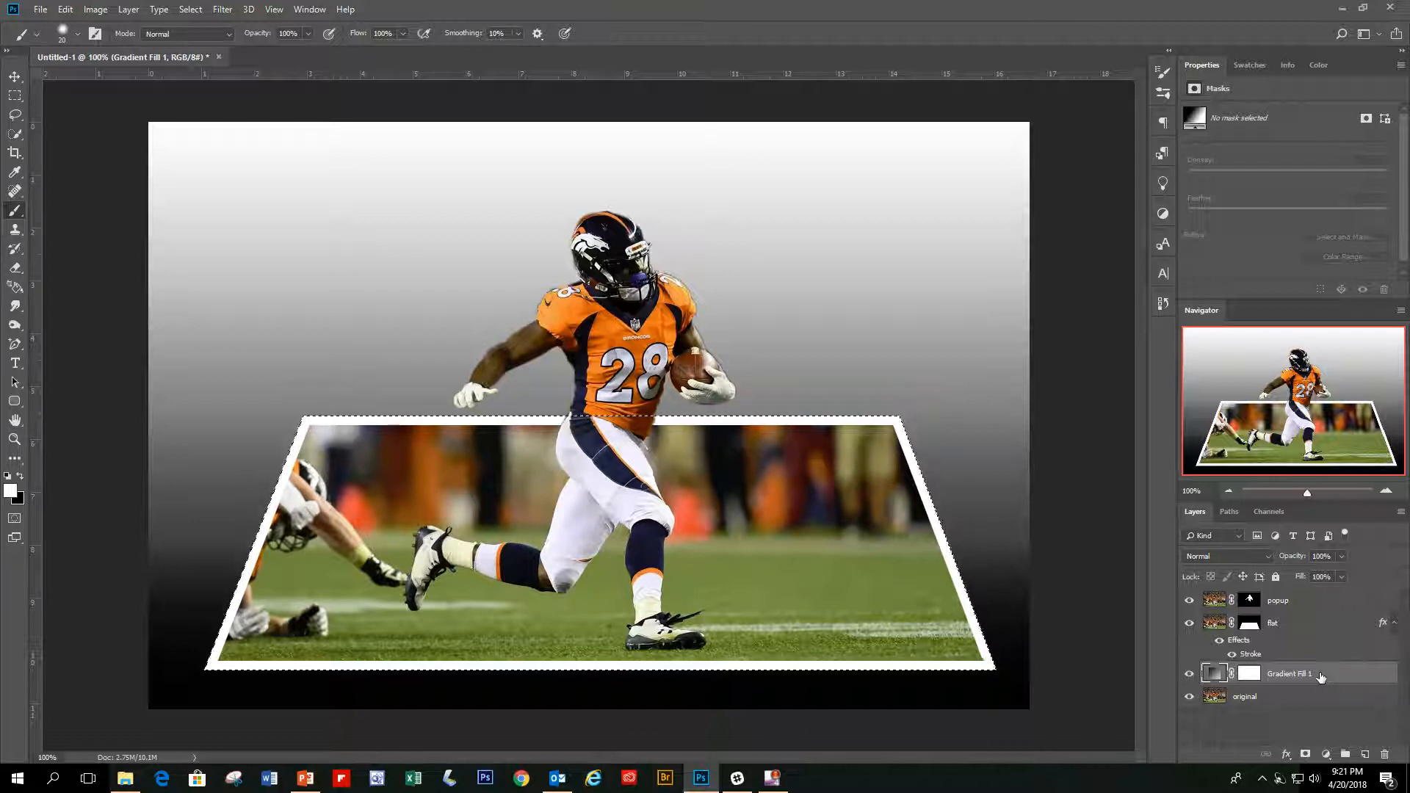
double_click(1216, 674)
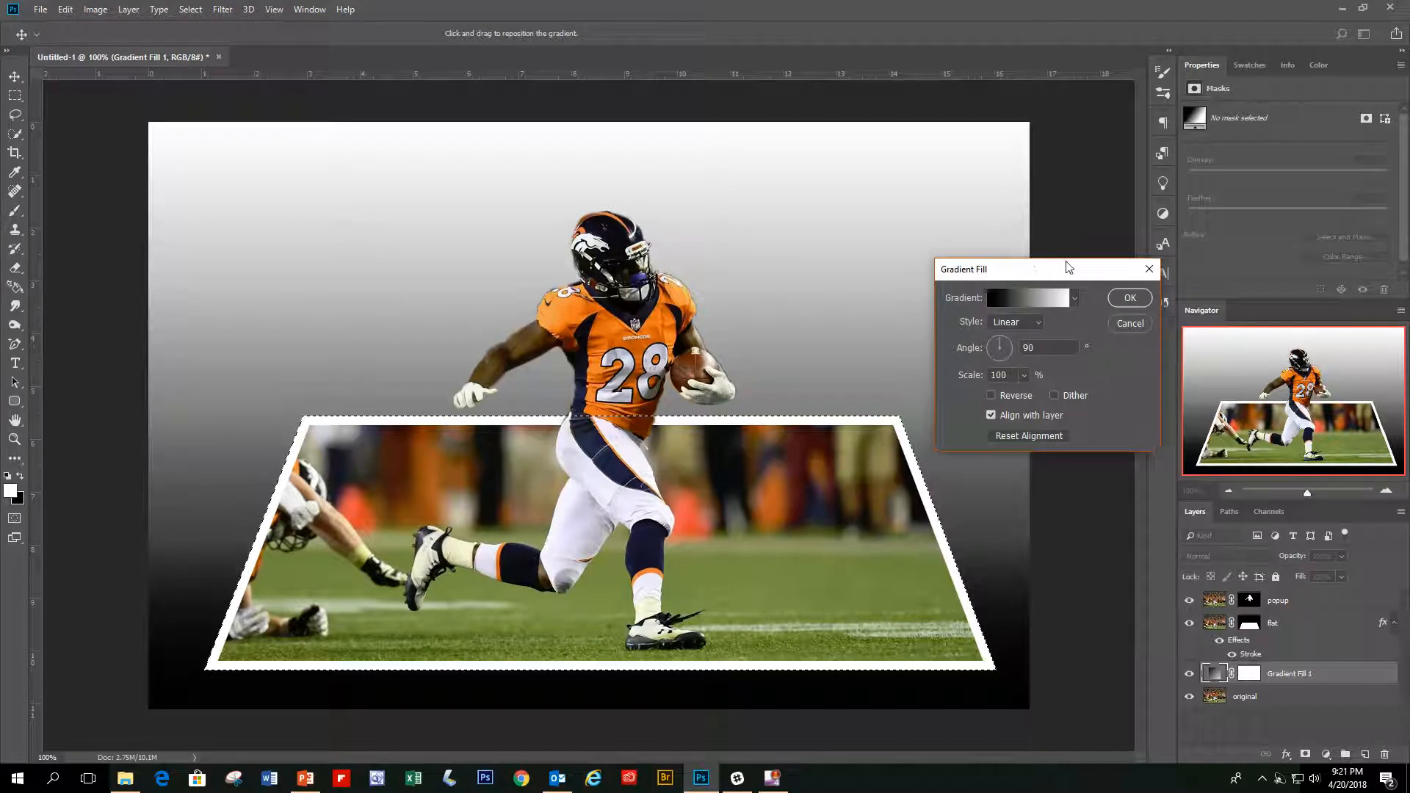
drag(1068, 267, 1126, 249)
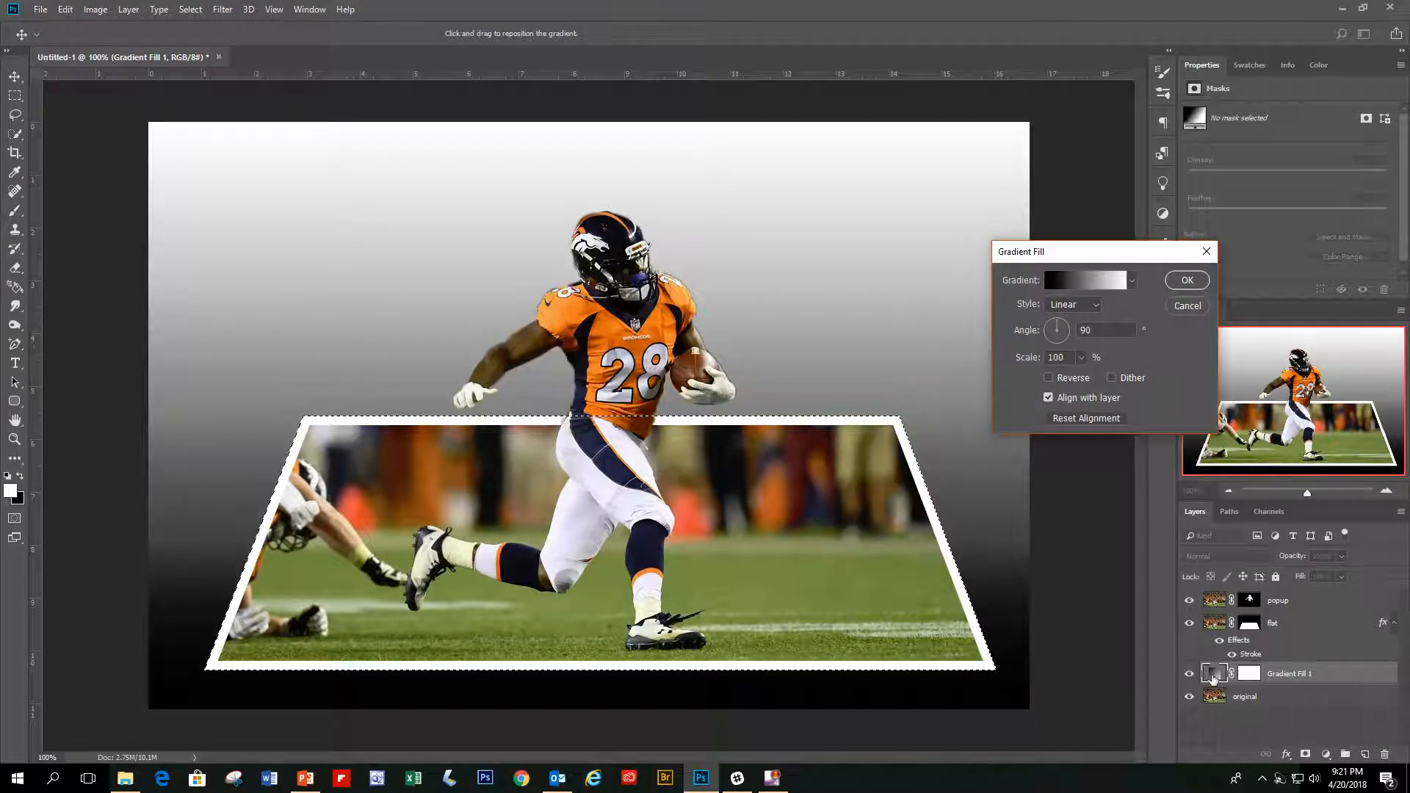
click(1047, 378)
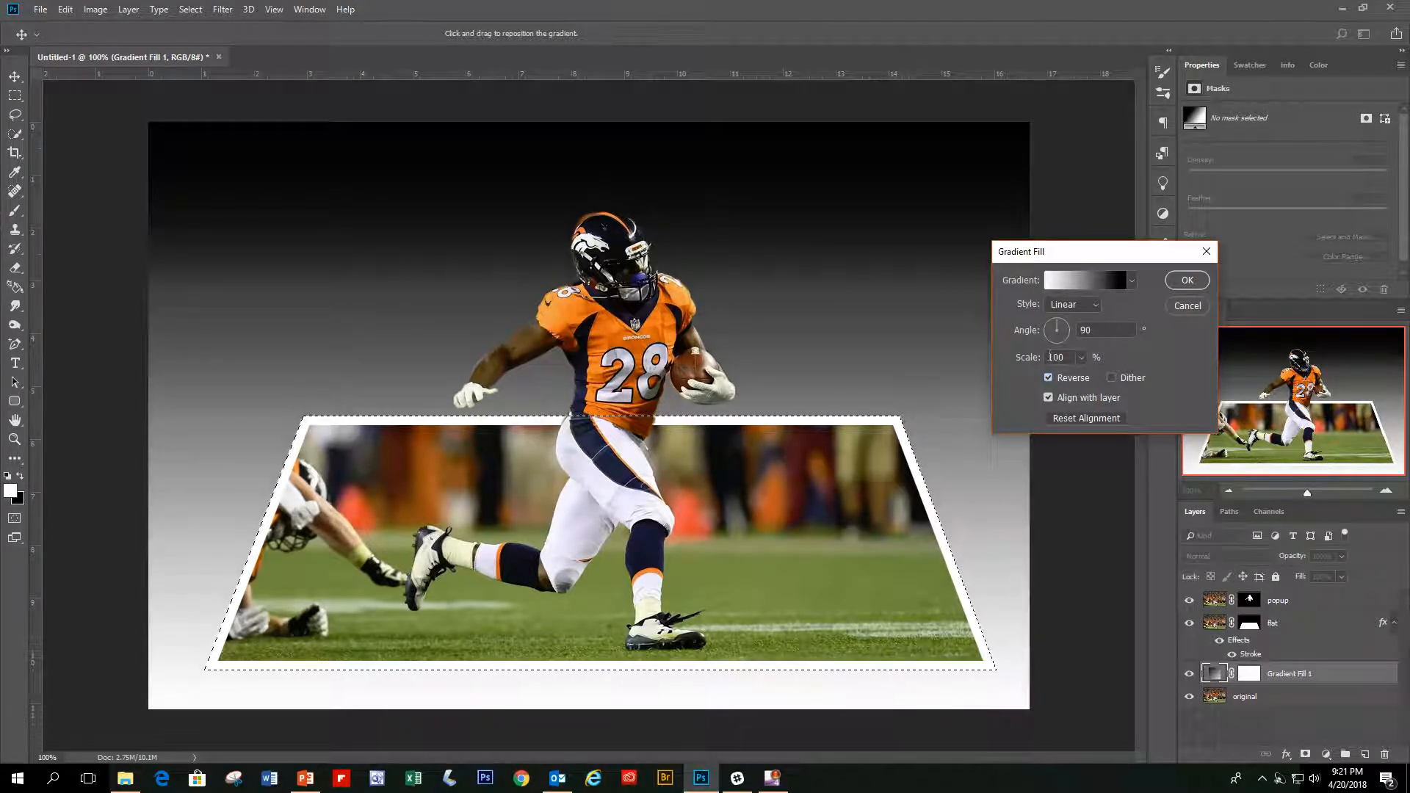
Change the background gradient's white colour stop to a light gray
click(1086, 284)
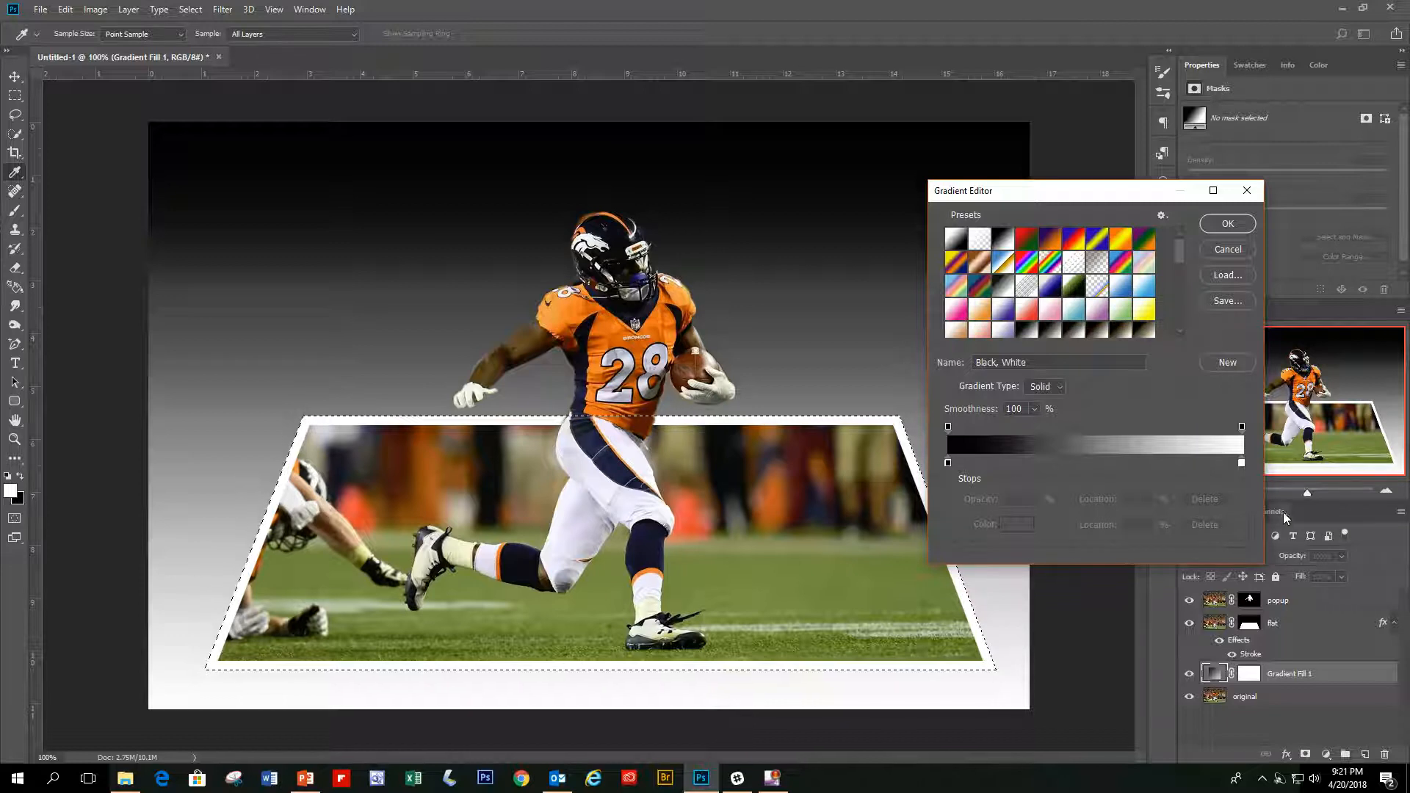
double_click(1243, 464)
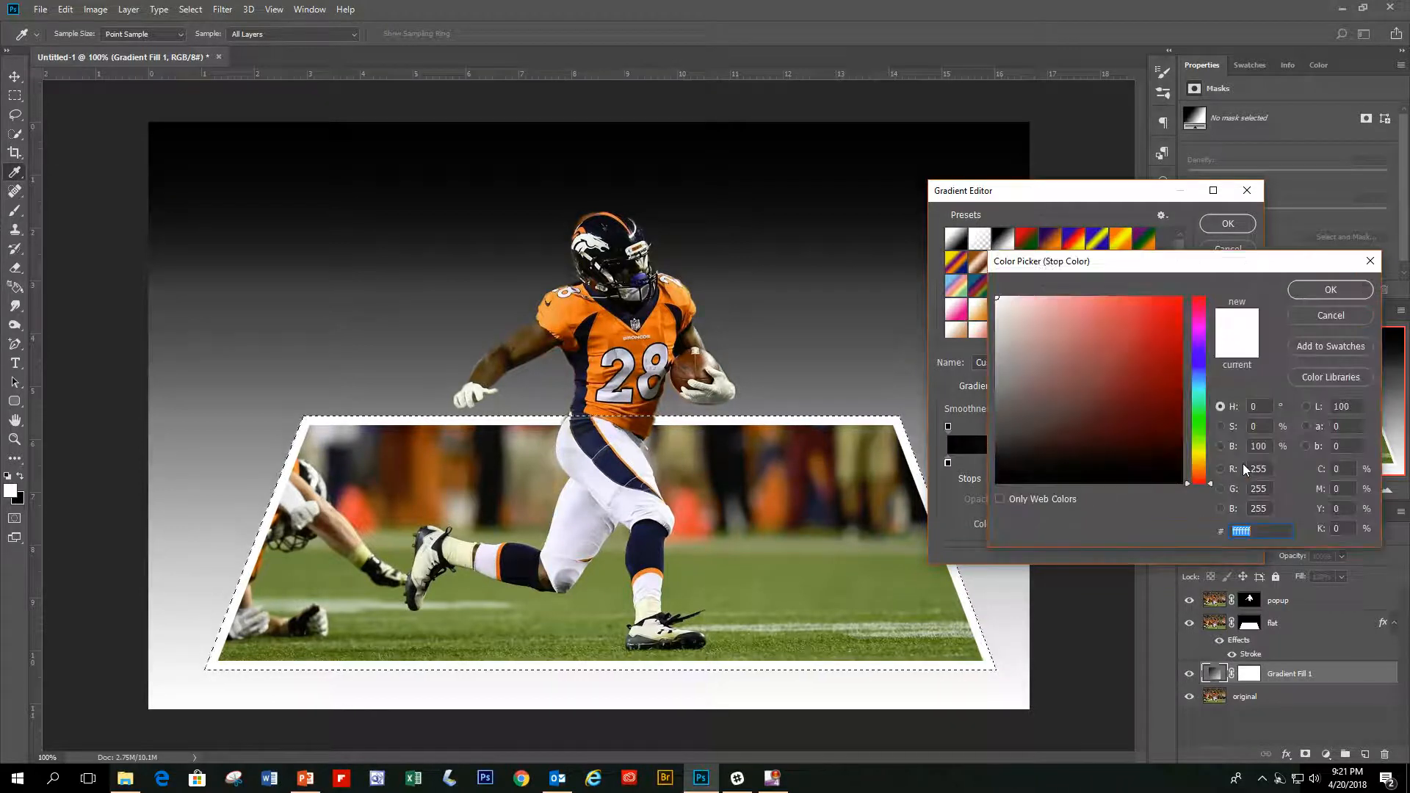
click(1000, 349)
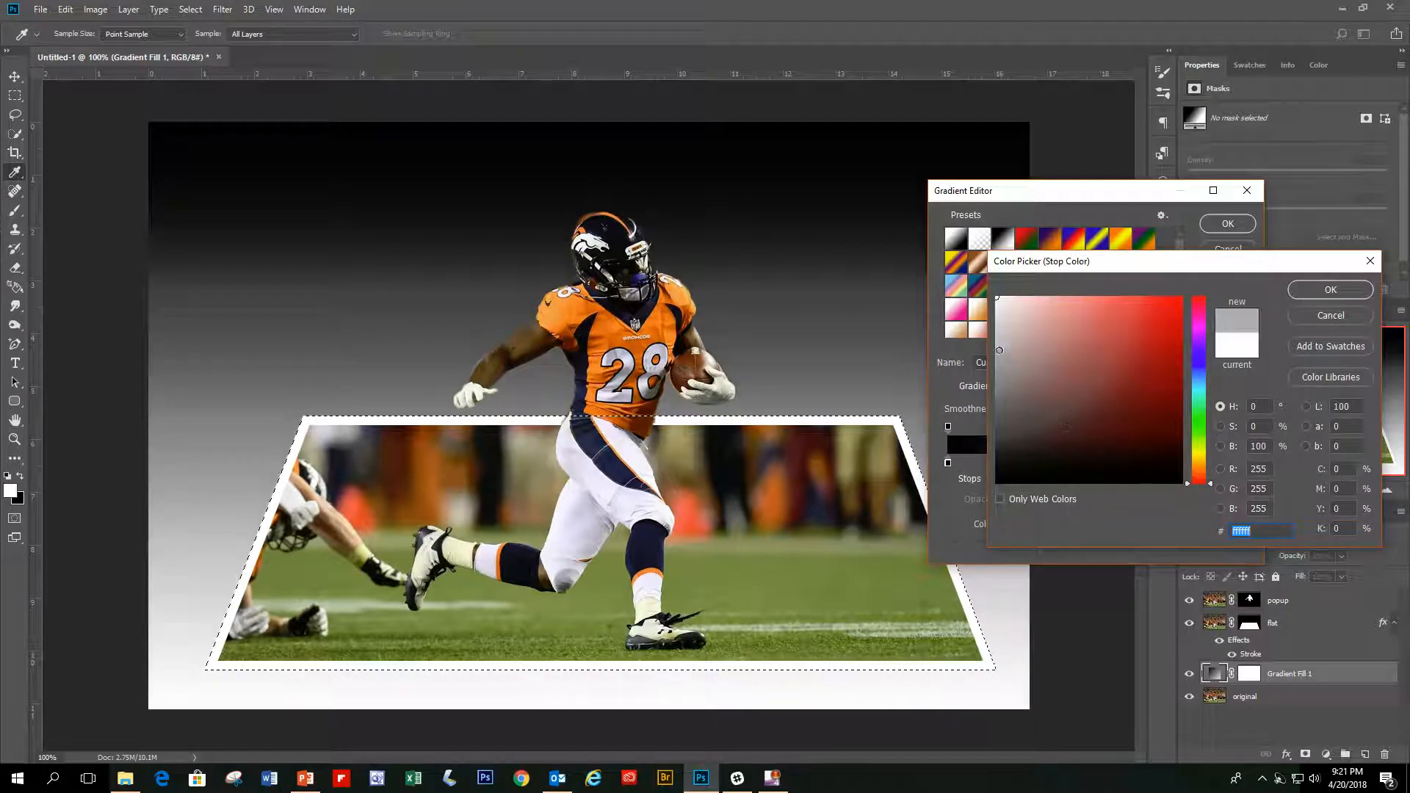
click(1330, 290)
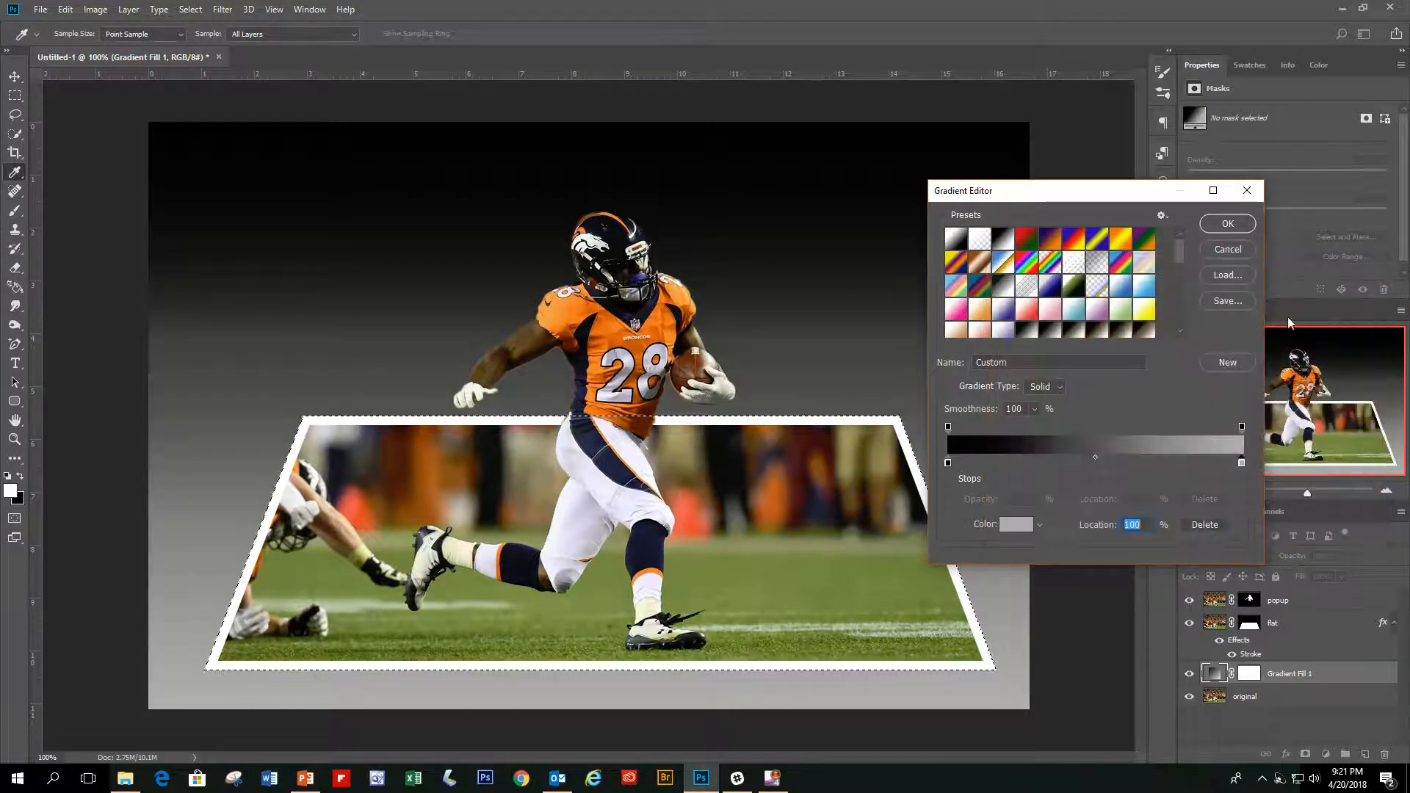
Change the gradient's black colour stop to a dark gray and apply the gradient fill
double_click(948, 464)
click(999, 353)
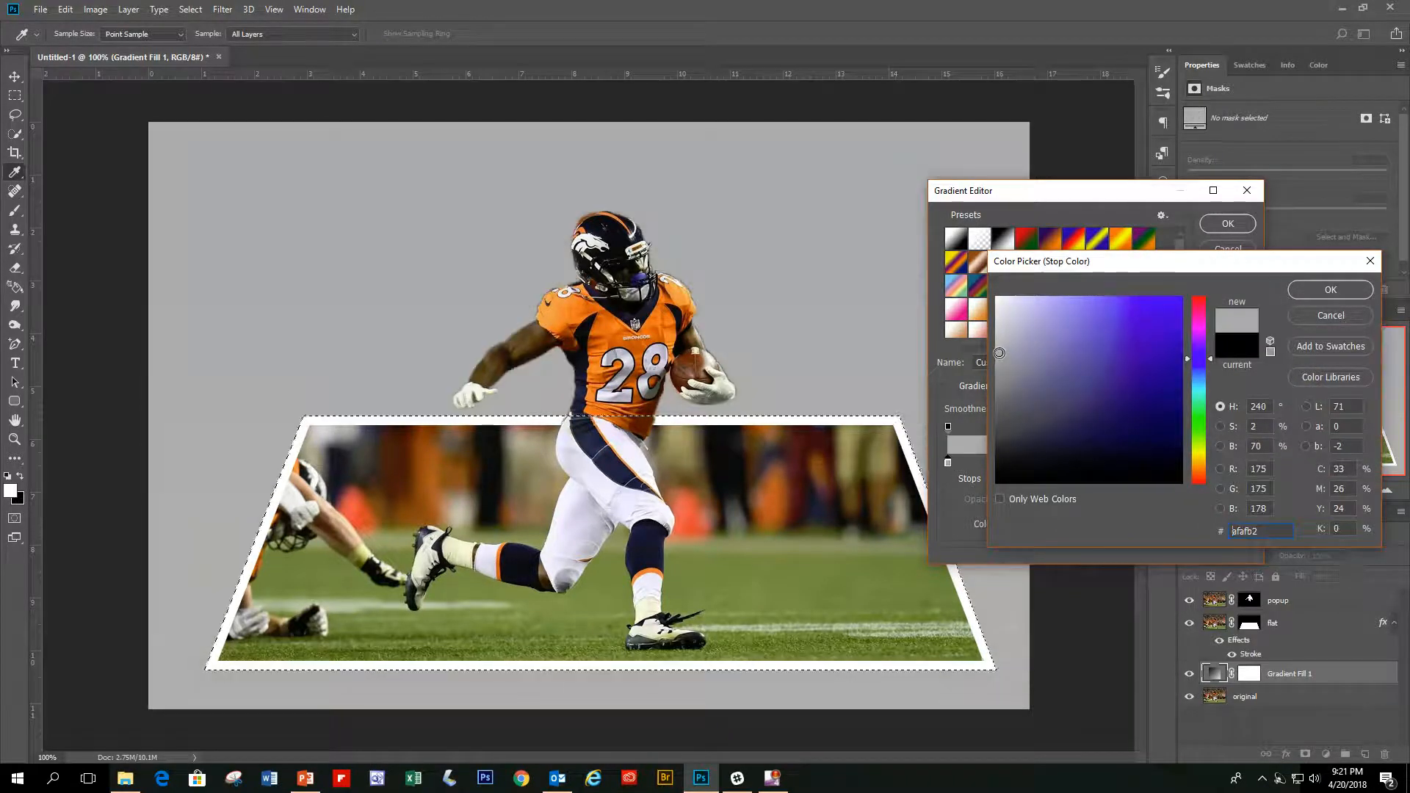
drag(998, 397, 1000, 421)
click(1306, 290)
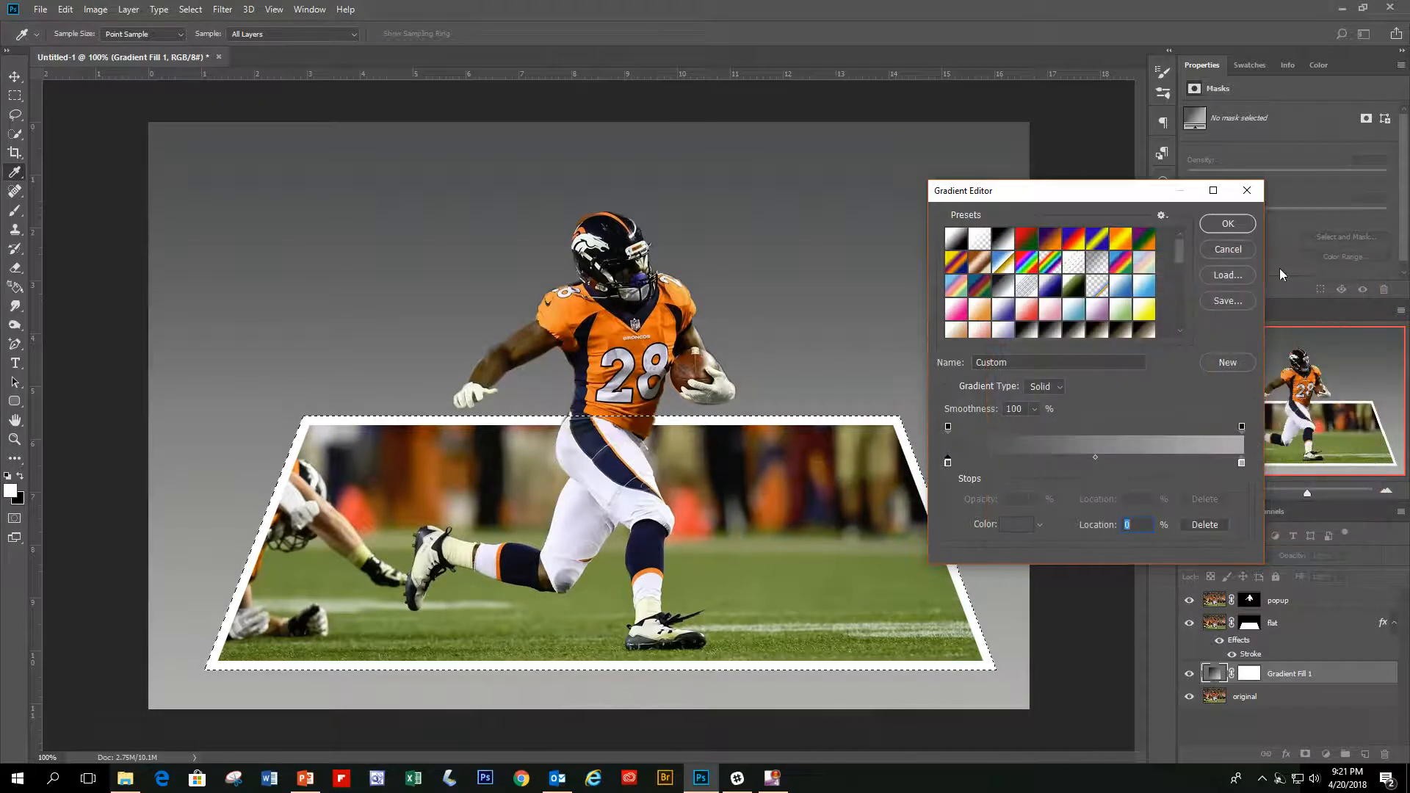
click(1226, 226)
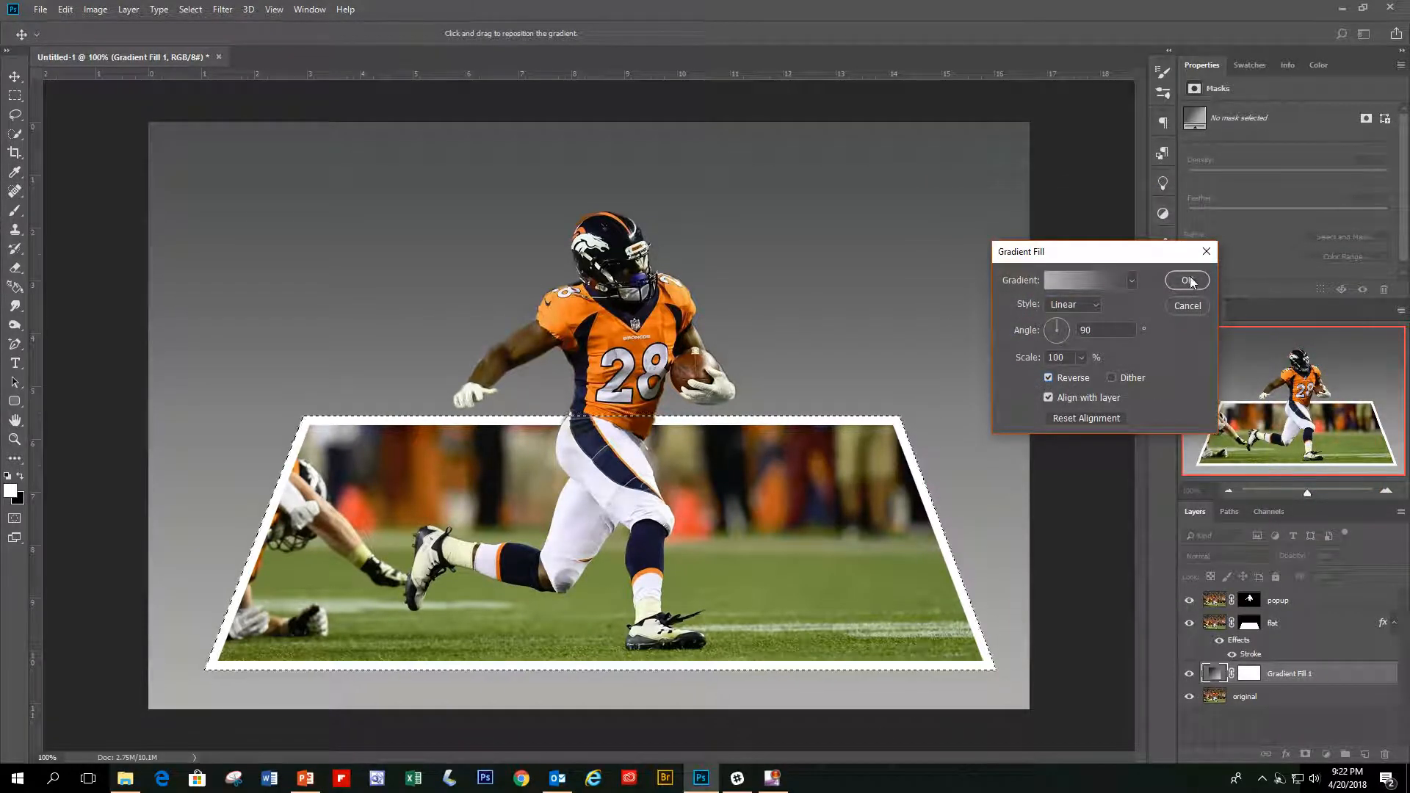
click(1188, 281)
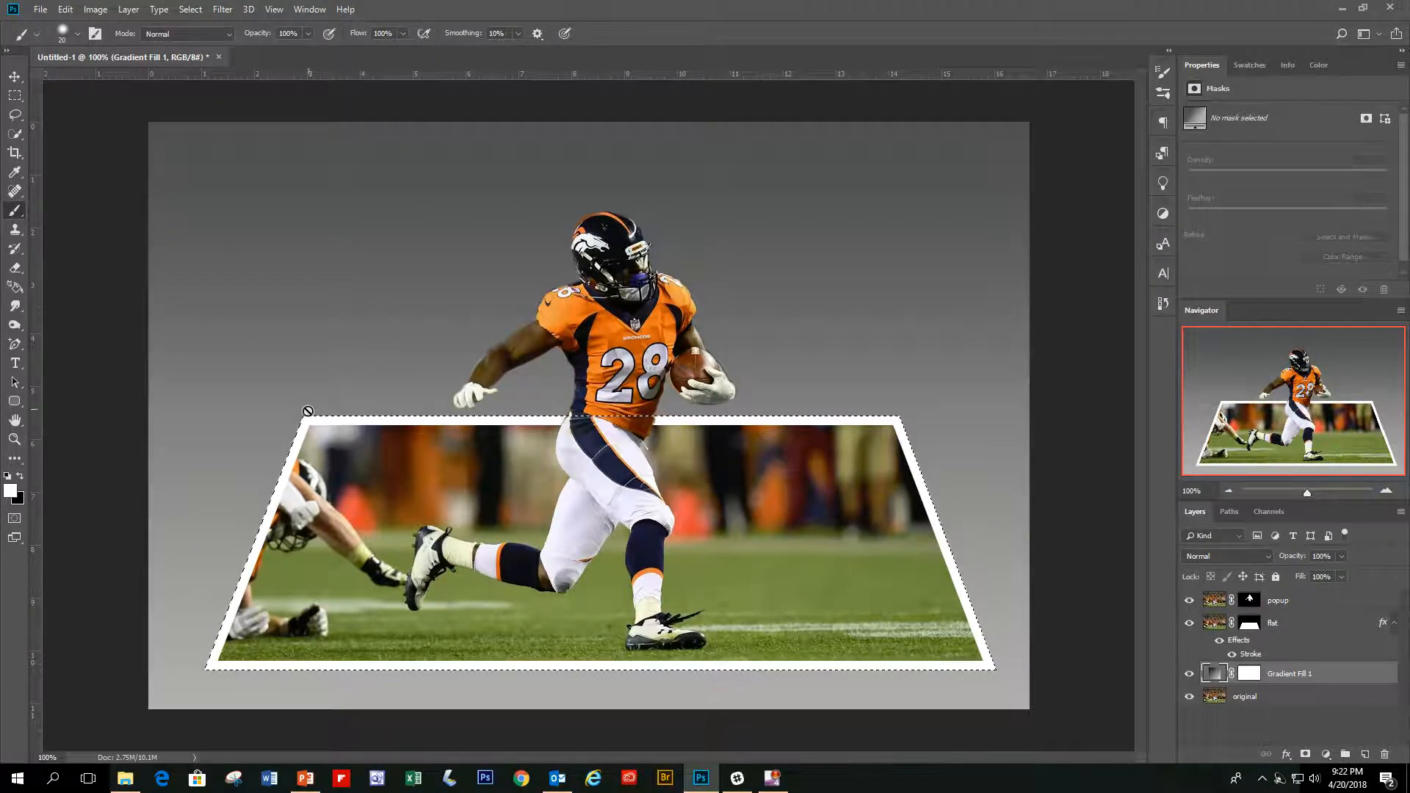
Create a new layer above Gradient Fill 1 and fill the trapezoid selection on it with black at 100% opacity
key(ctrl+d)
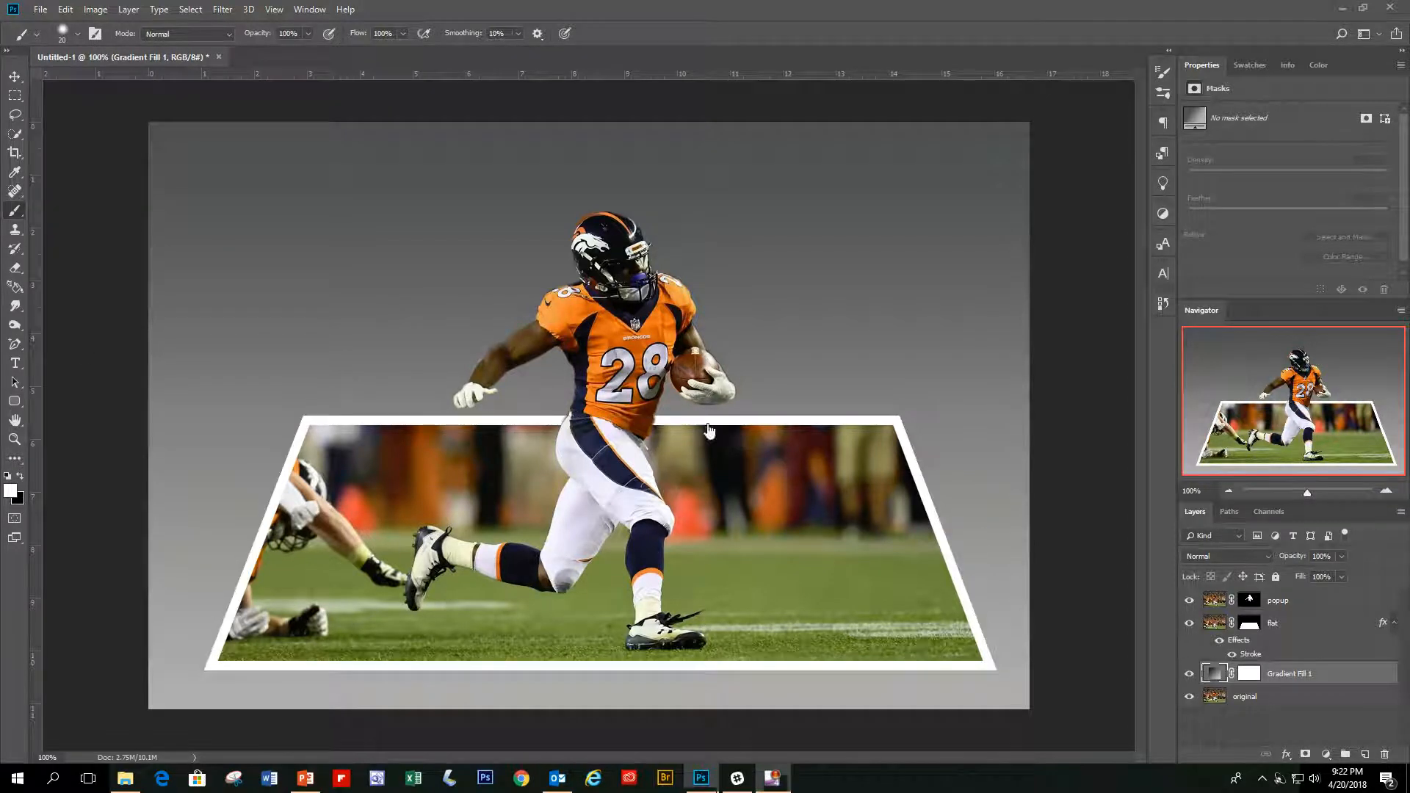
key(ctrl+z)
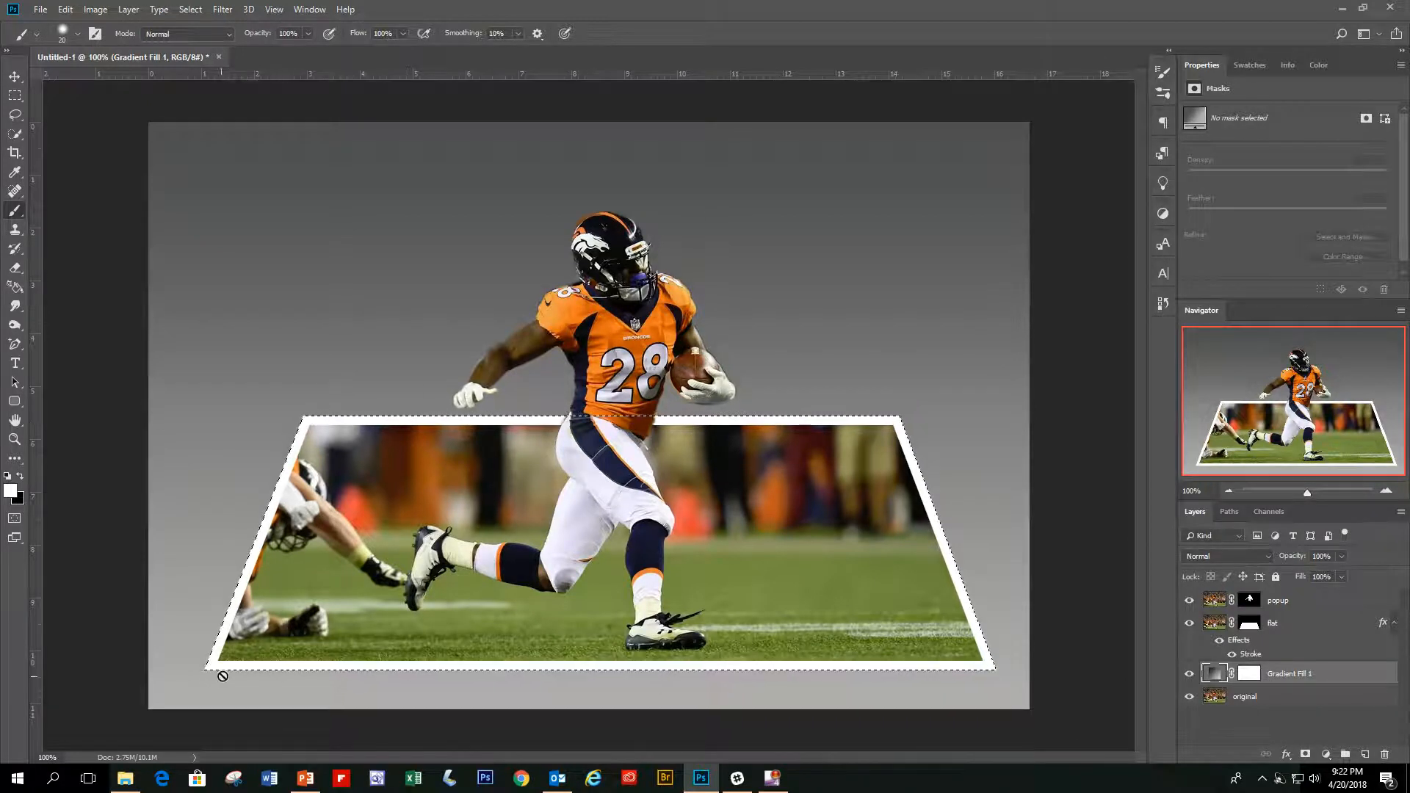
click(1365, 756)
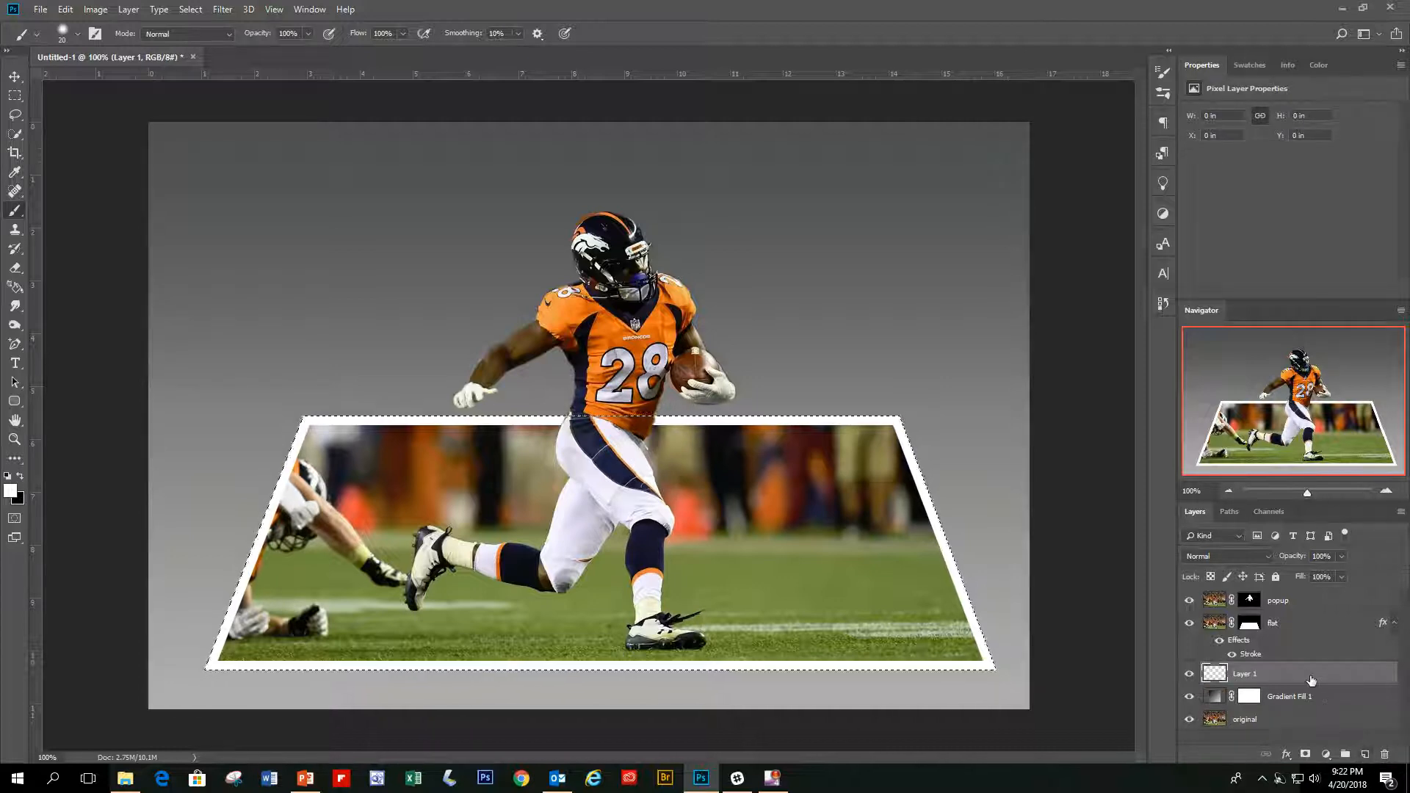
click(65, 9)
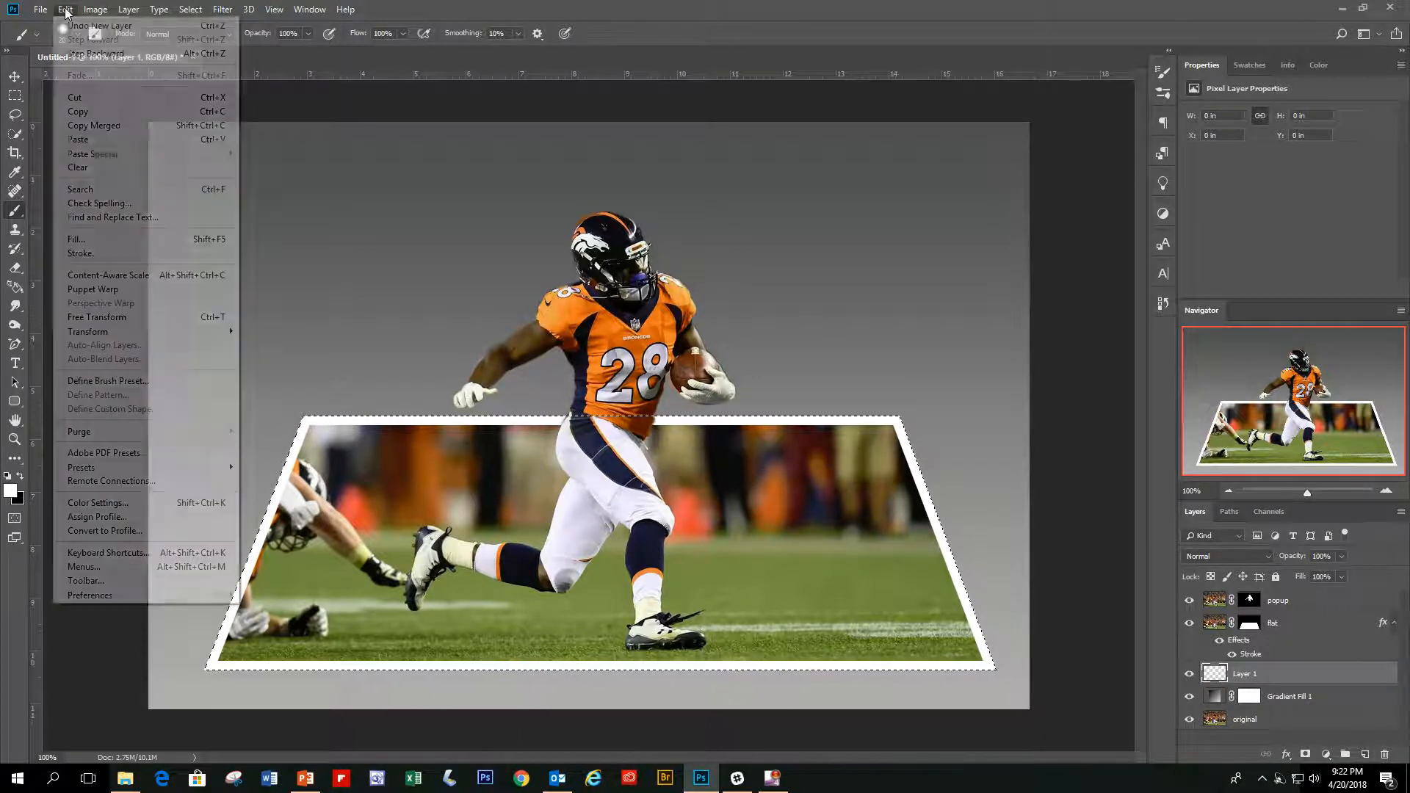
click(118, 243)
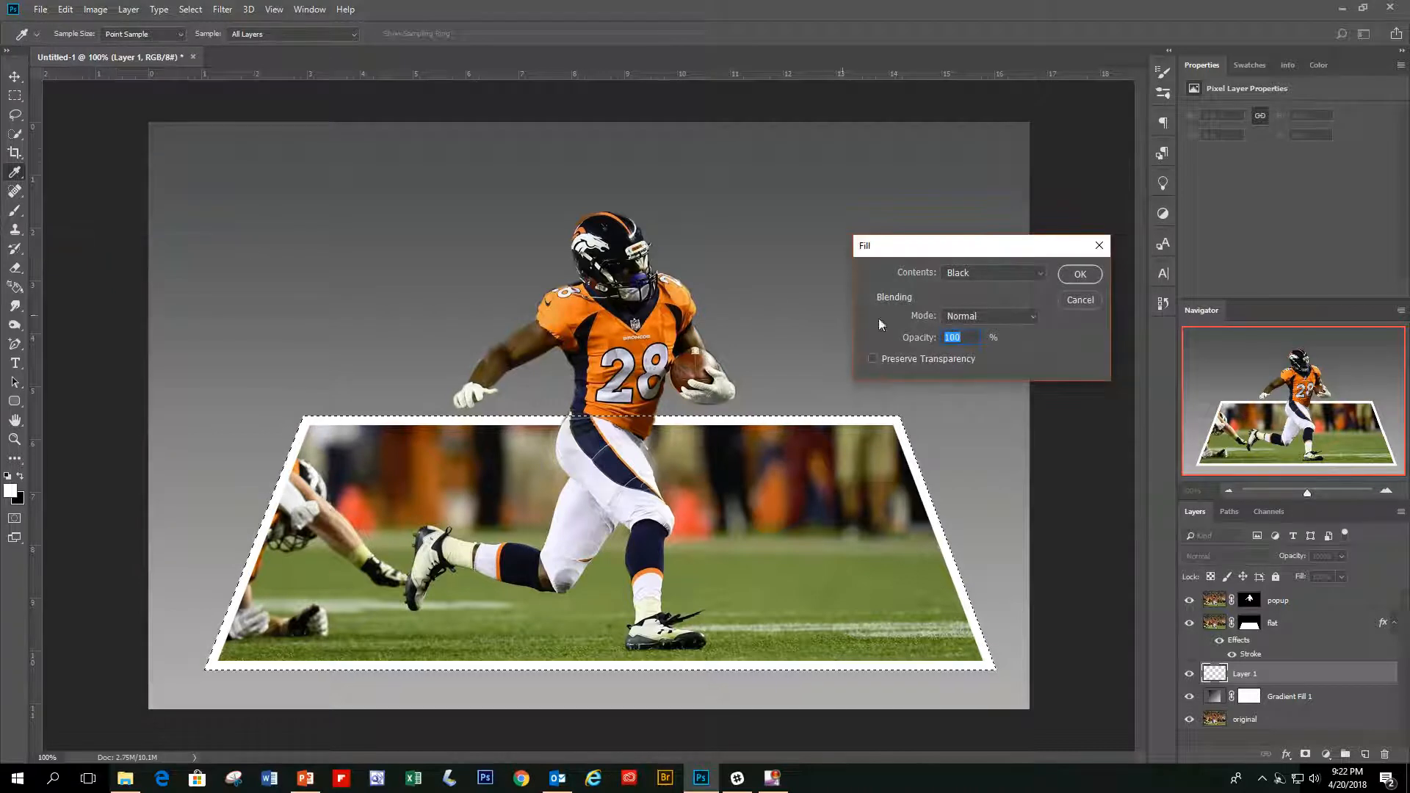
click(1075, 277)
key(b)
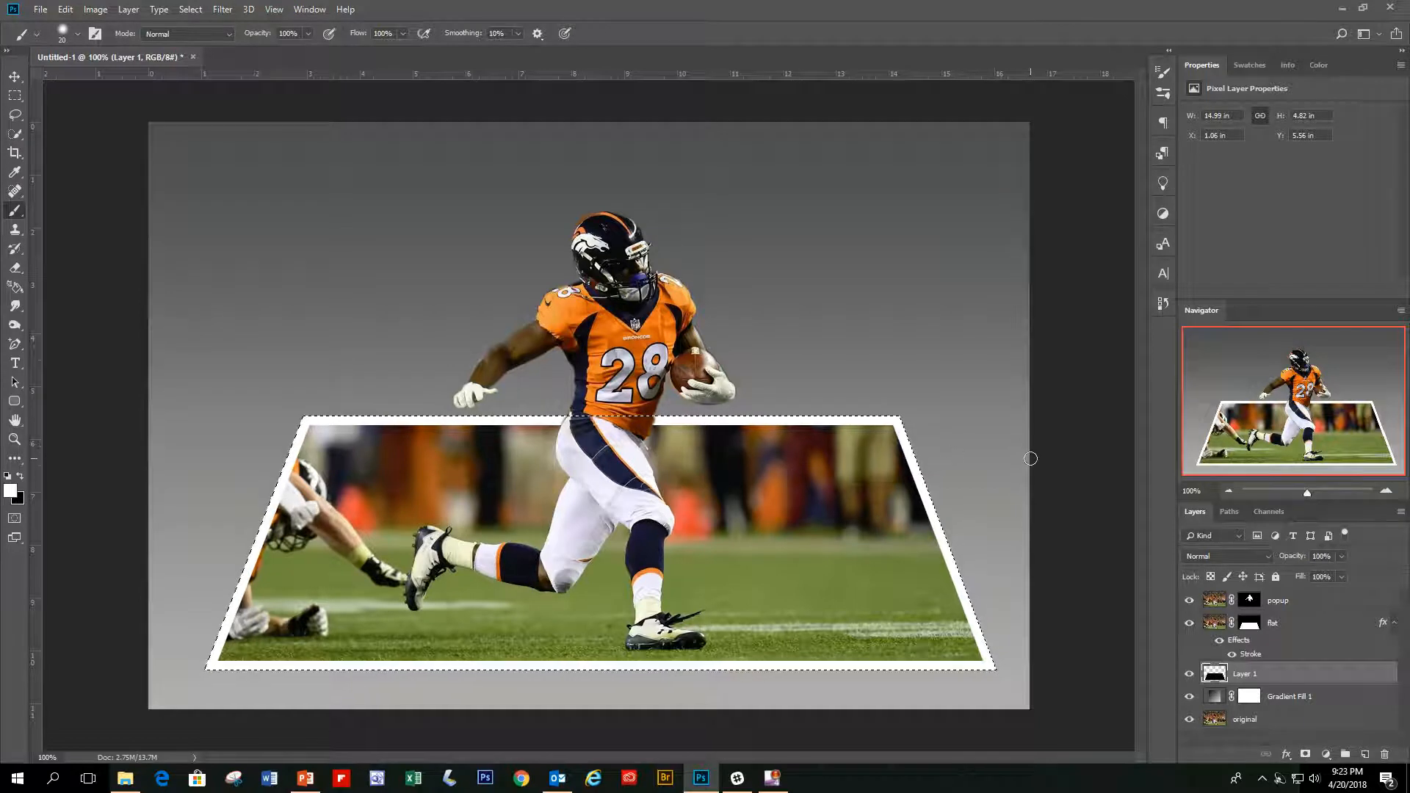
Select the flat layer and unlink its image from its layer mask, keeping the trapezoid selection active
click(1326, 630)
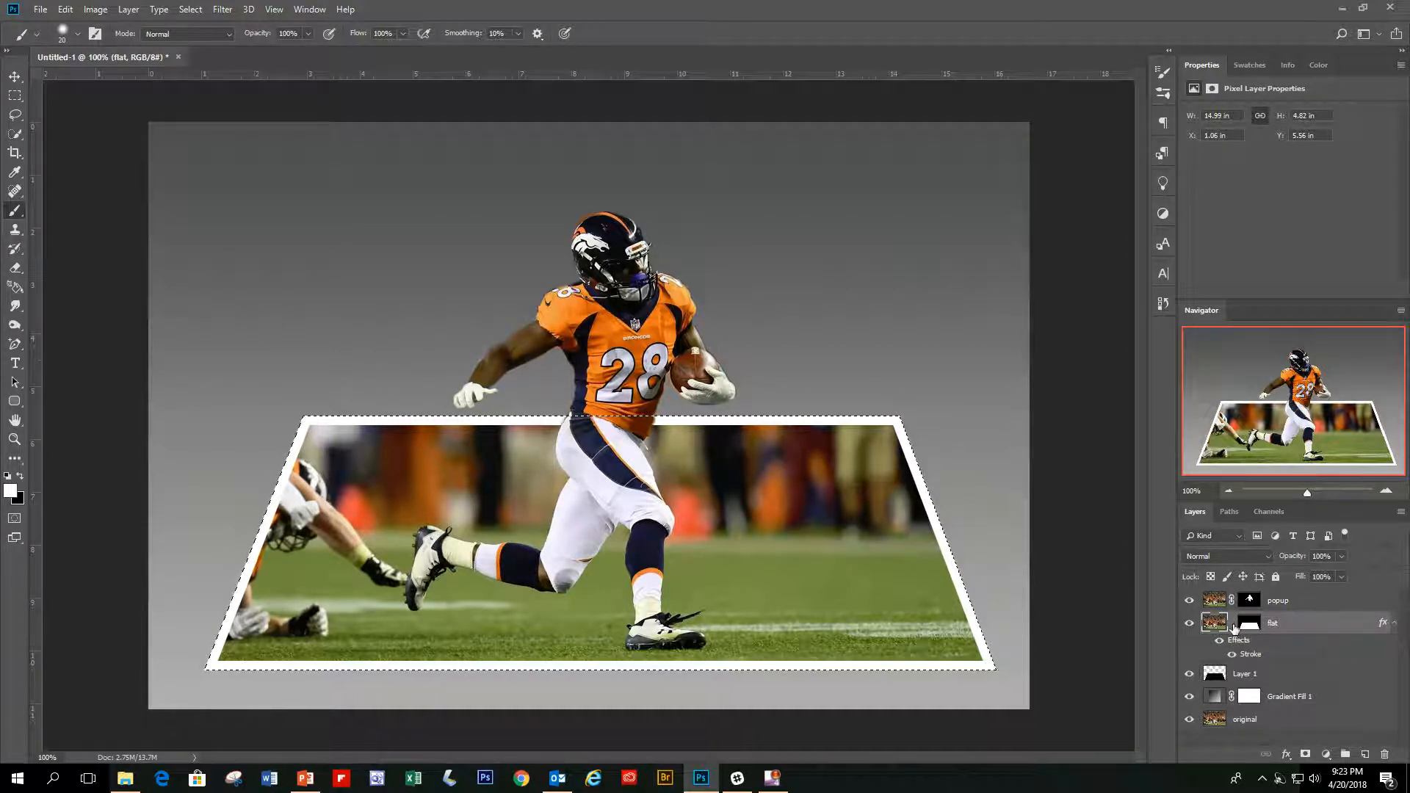
key(F10)
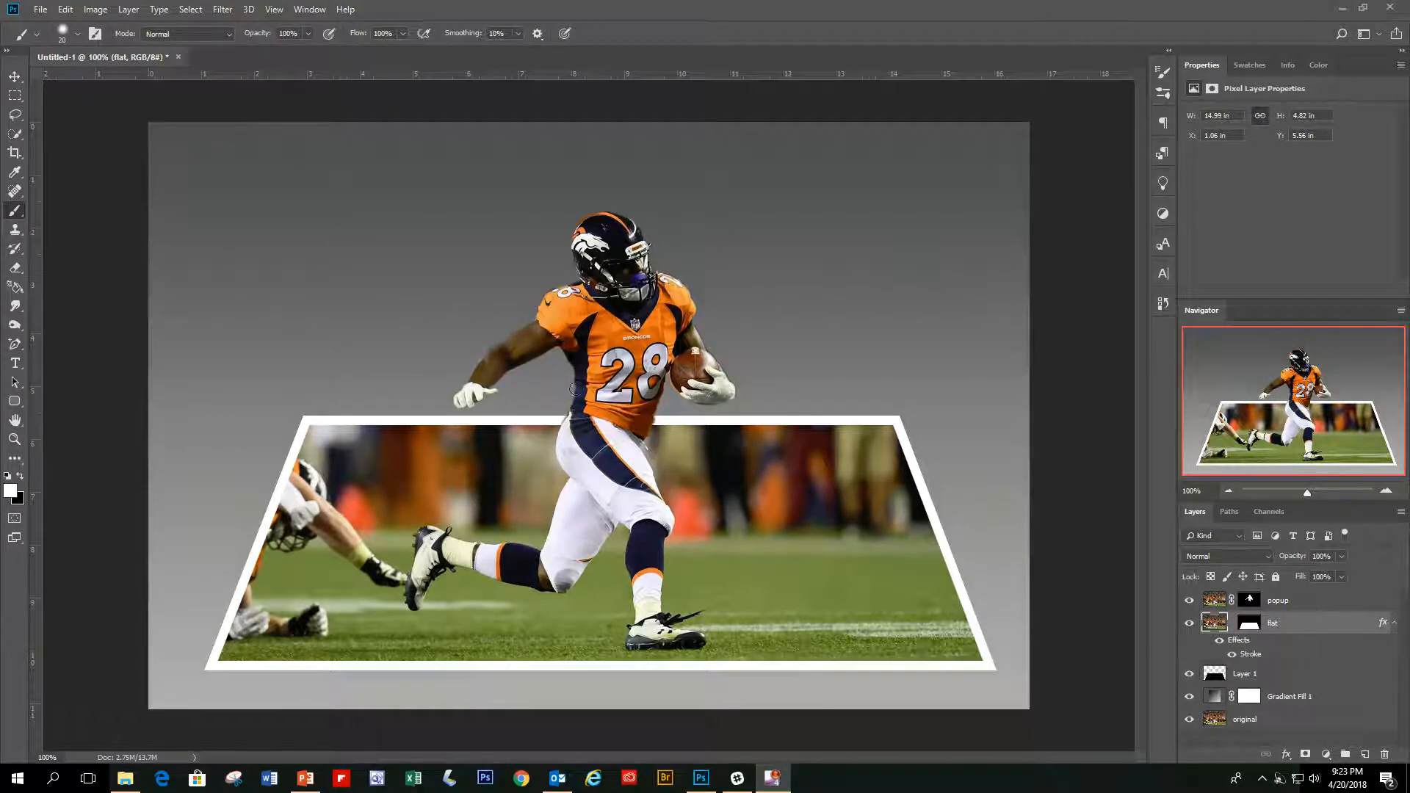
click(1256, 629)
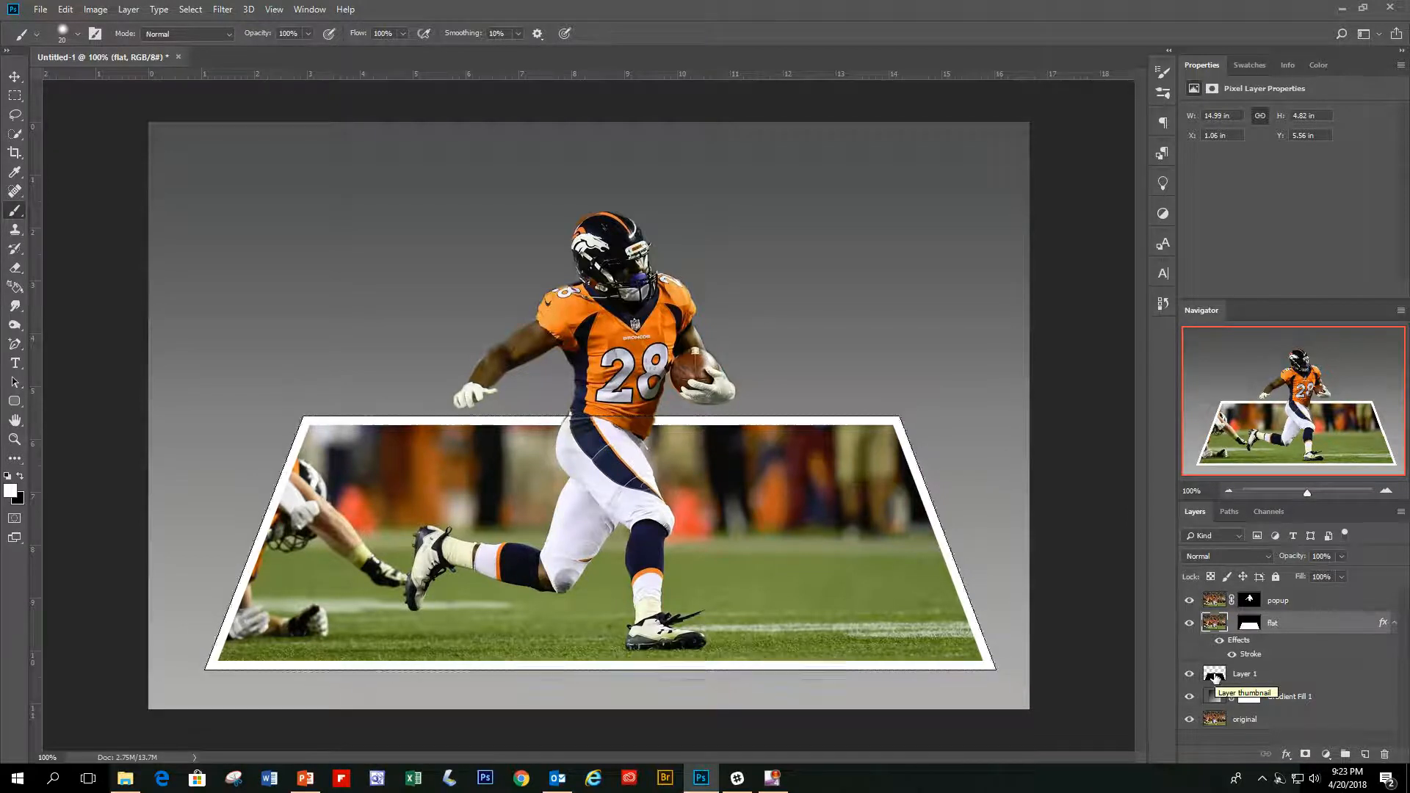
key(ctrl+d)
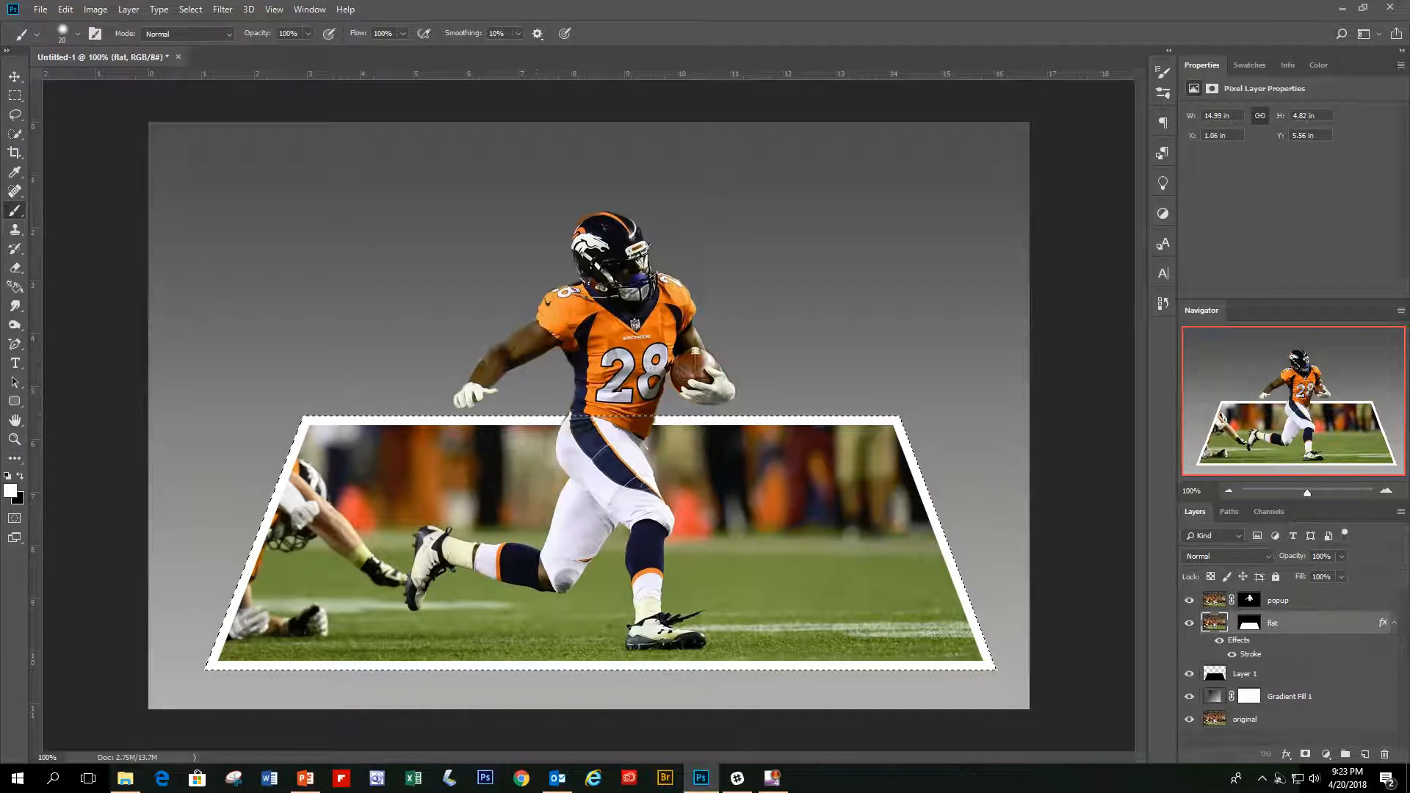
Warp the flat layer, curling its two lower corners slightly upward and spreading the grid corners outward on both sides
click(65, 10)
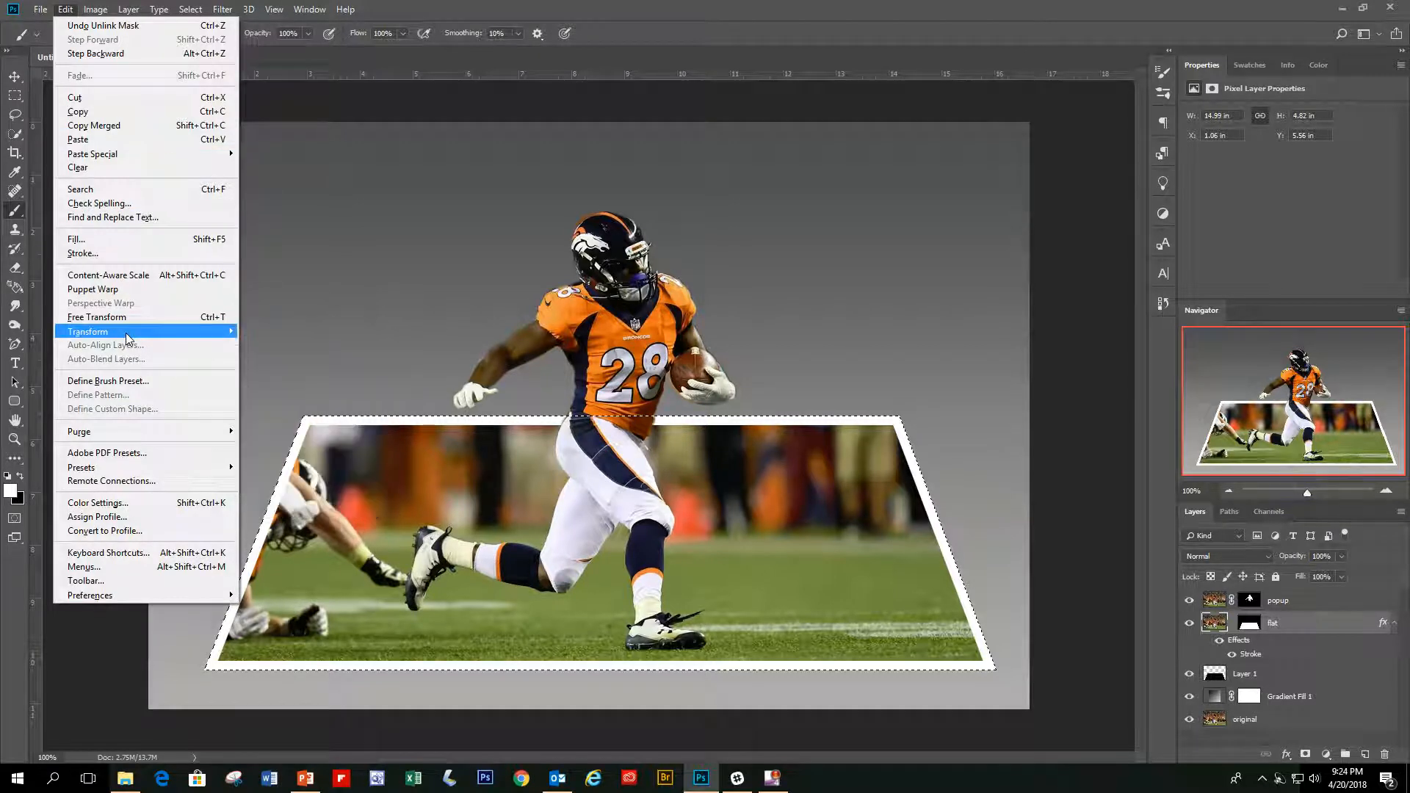
mouse_move(126, 336)
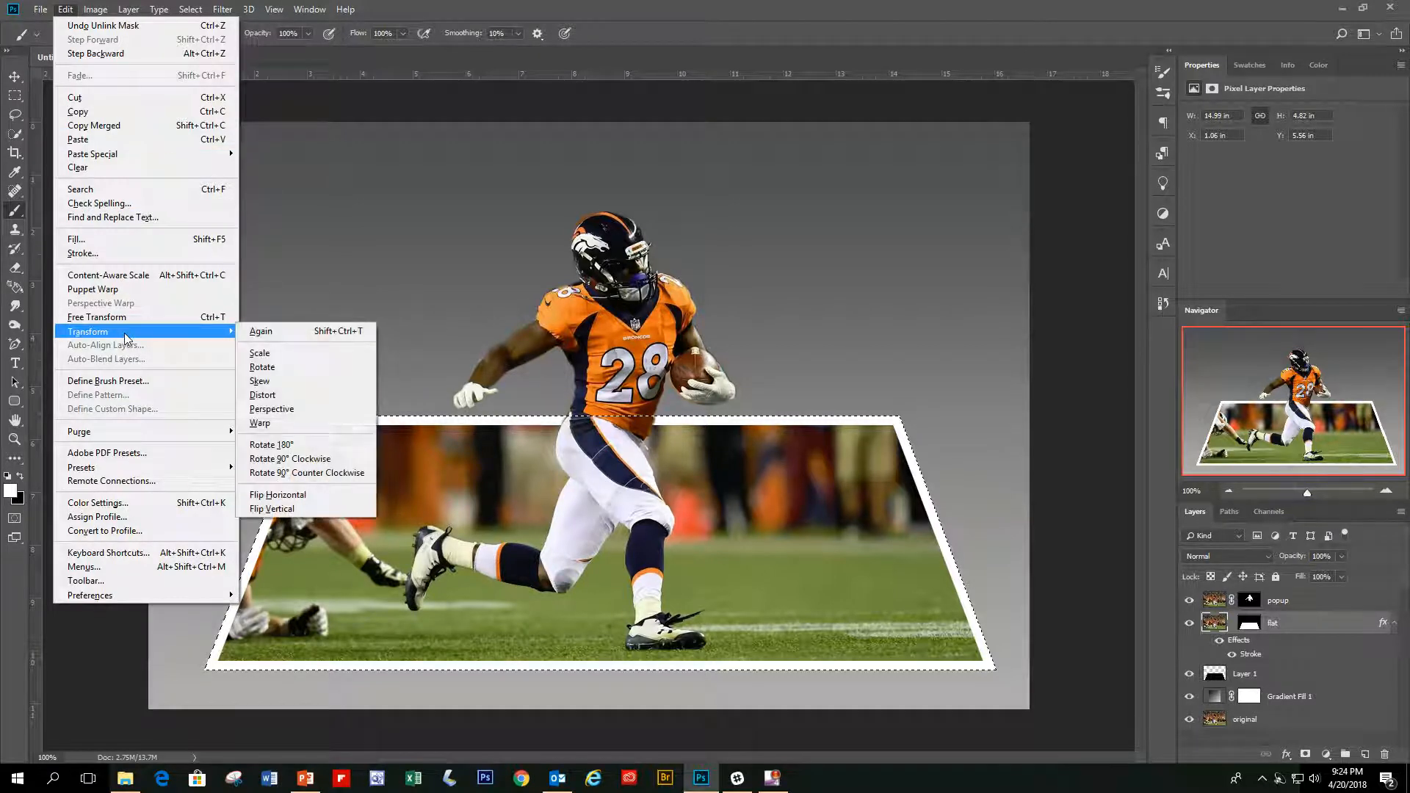
click(303, 425)
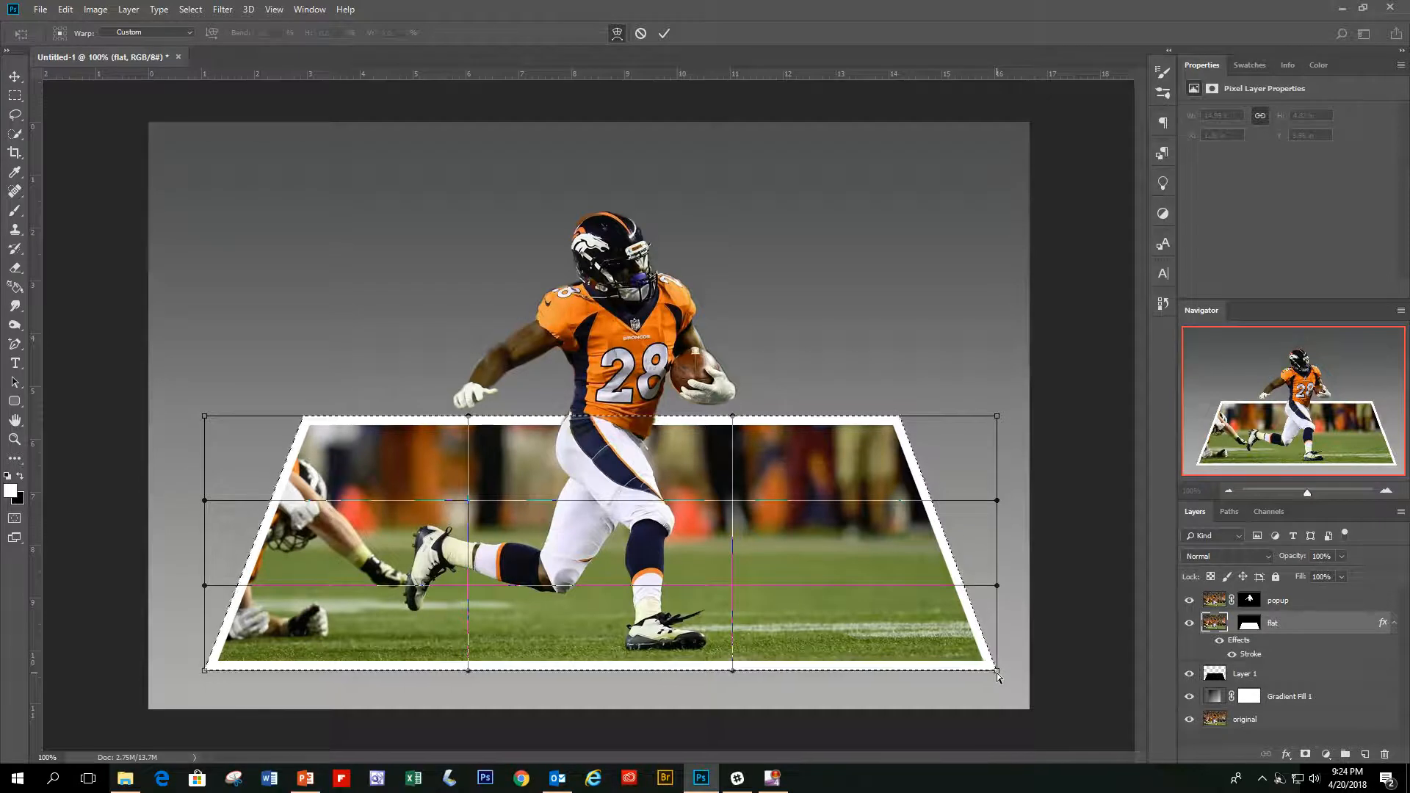
drag(999, 673, 1000, 653)
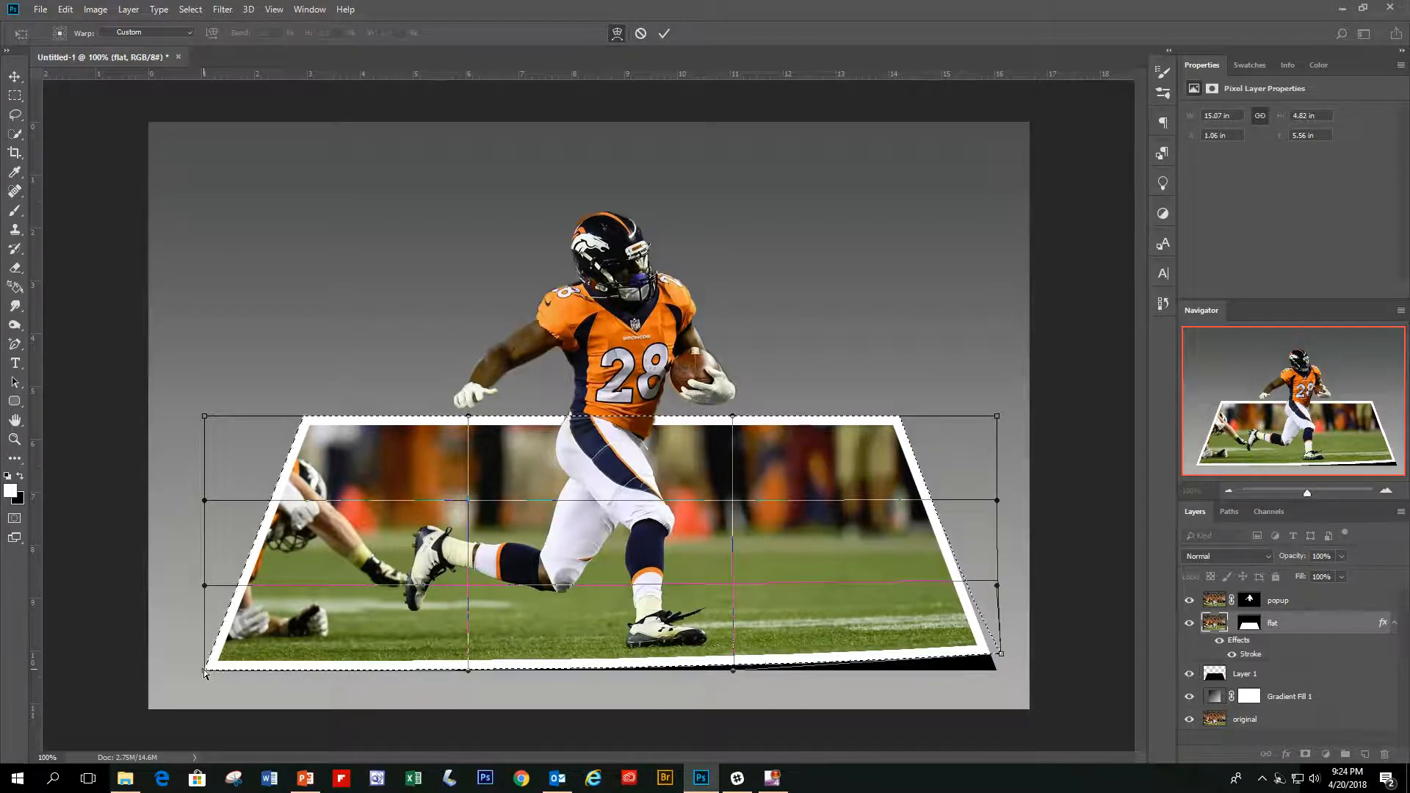
drag(204, 670, 190, 657)
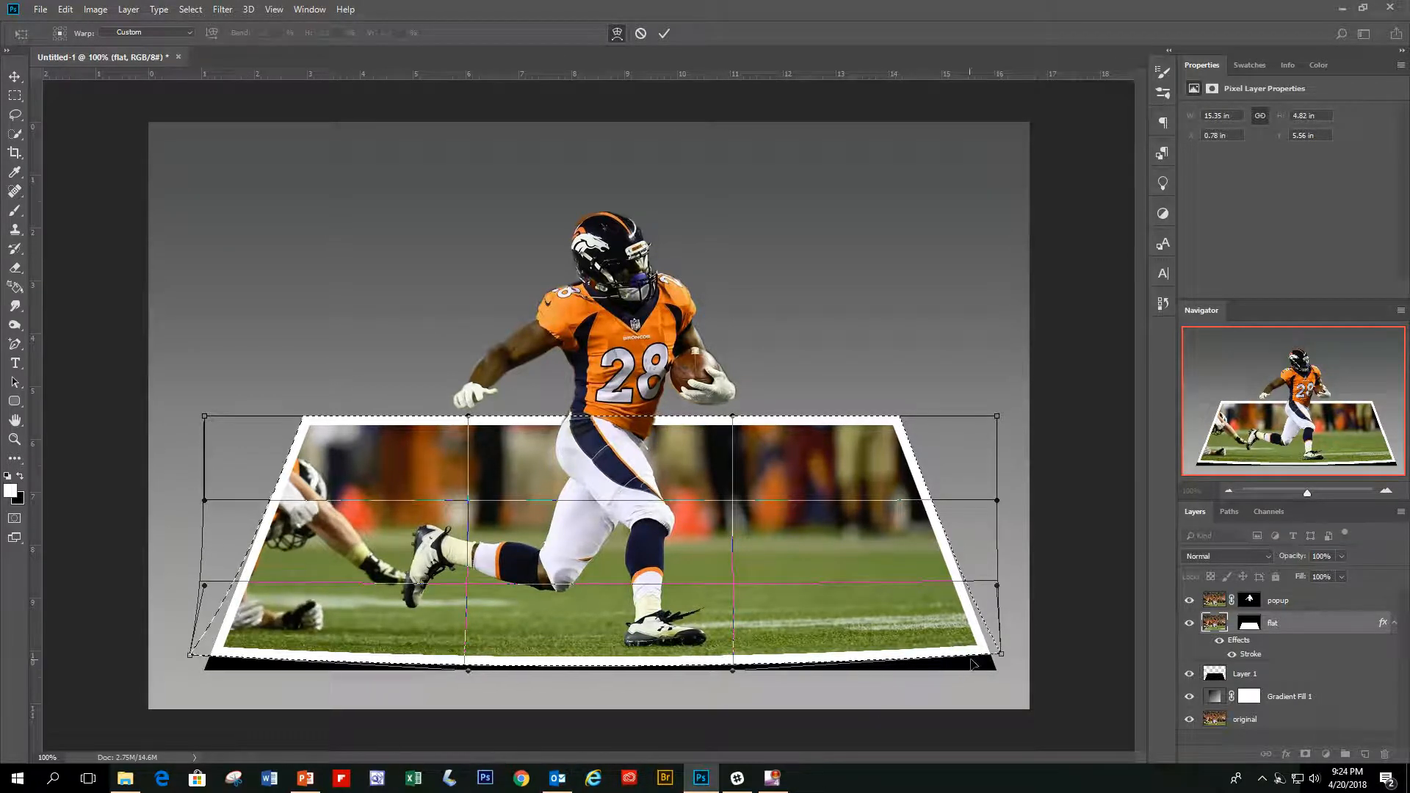
drag(1005, 657, 1008, 656)
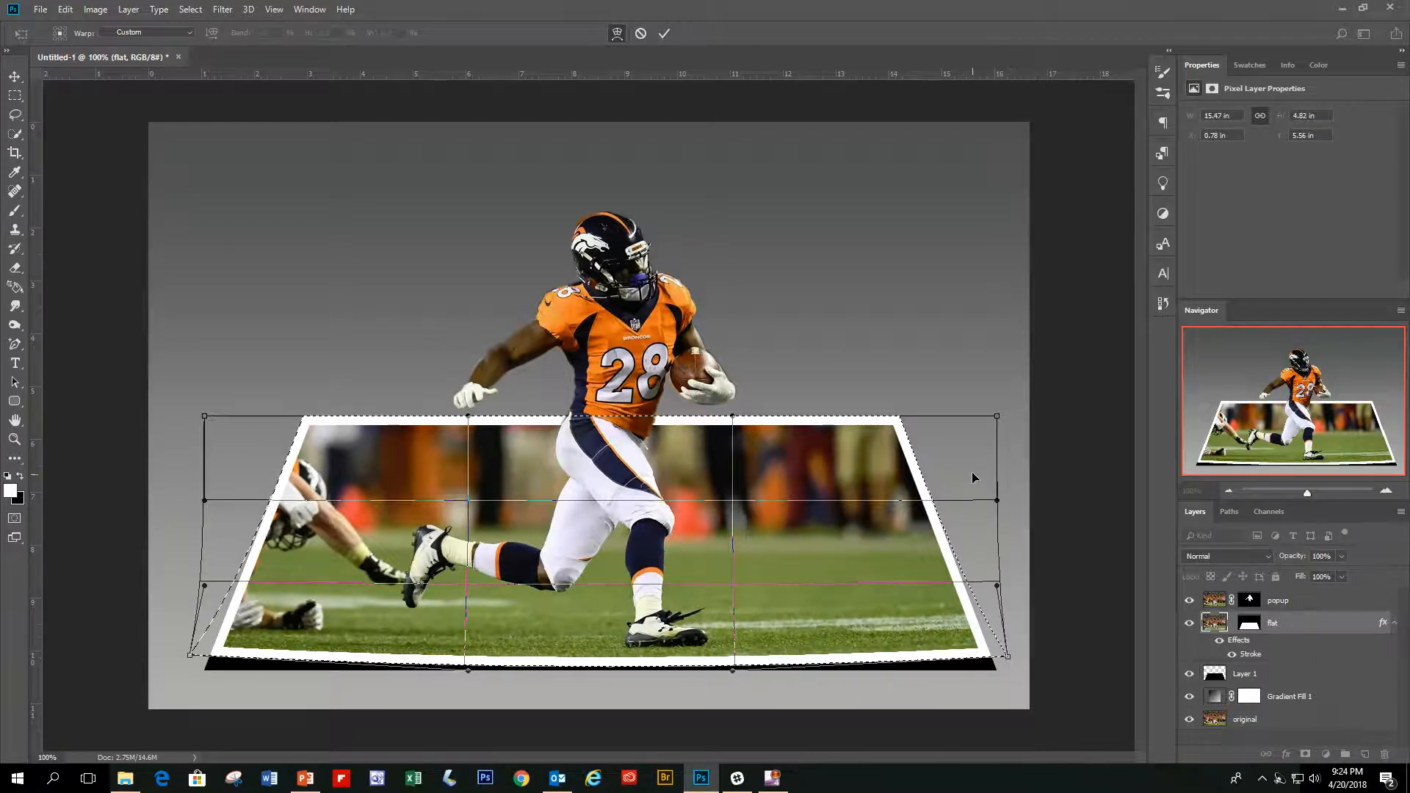
drag(997, 416, 1020, 418)
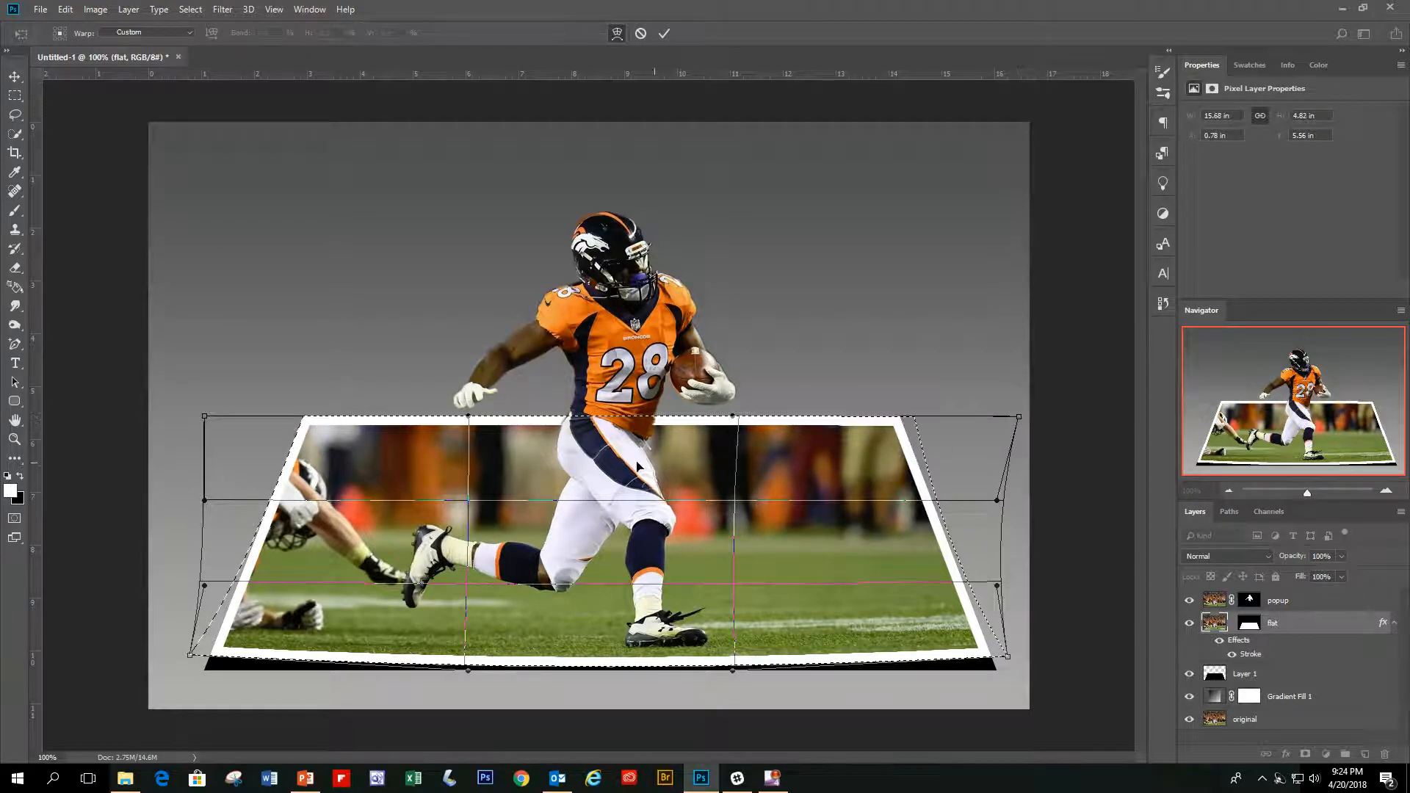
drag(205, 417, 175, 417)
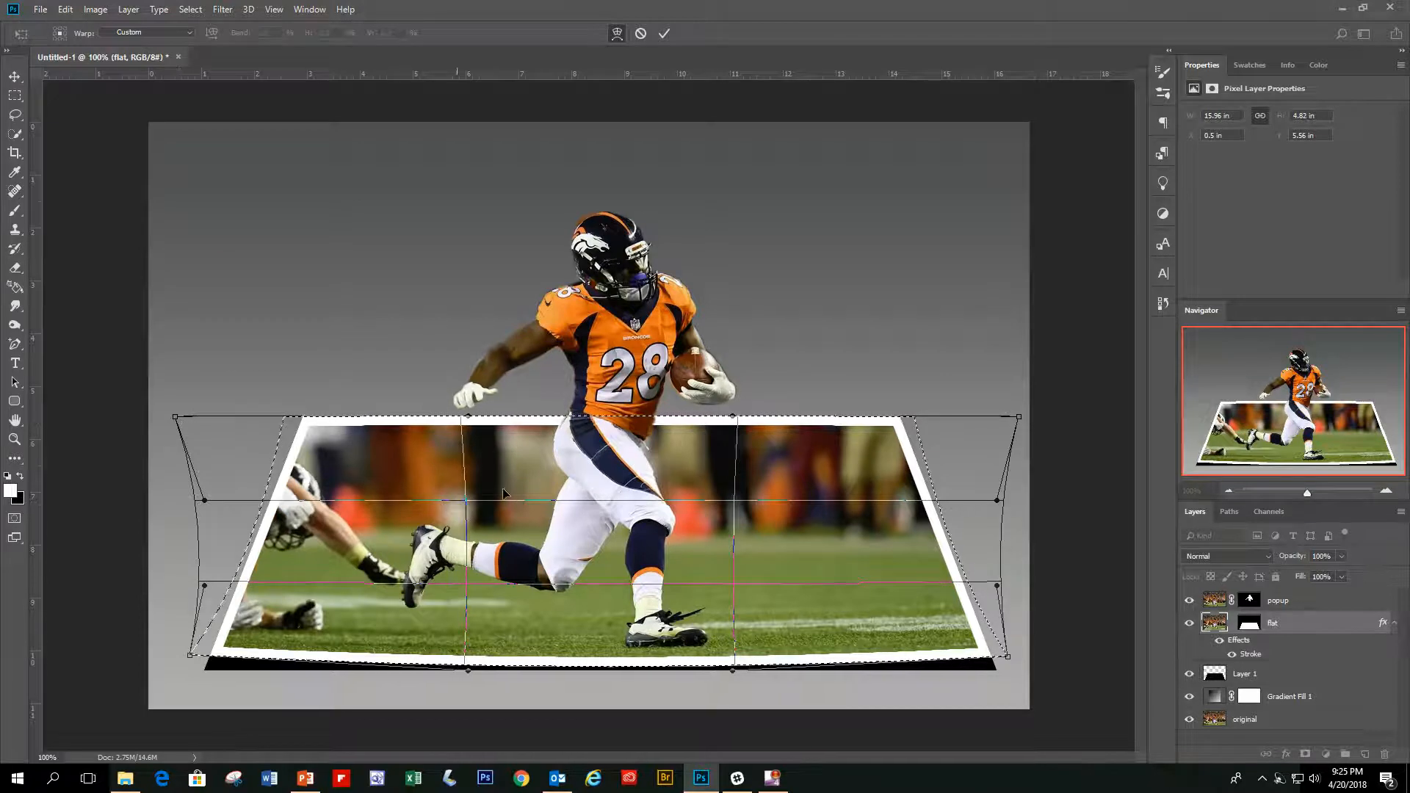
click(664, 33)
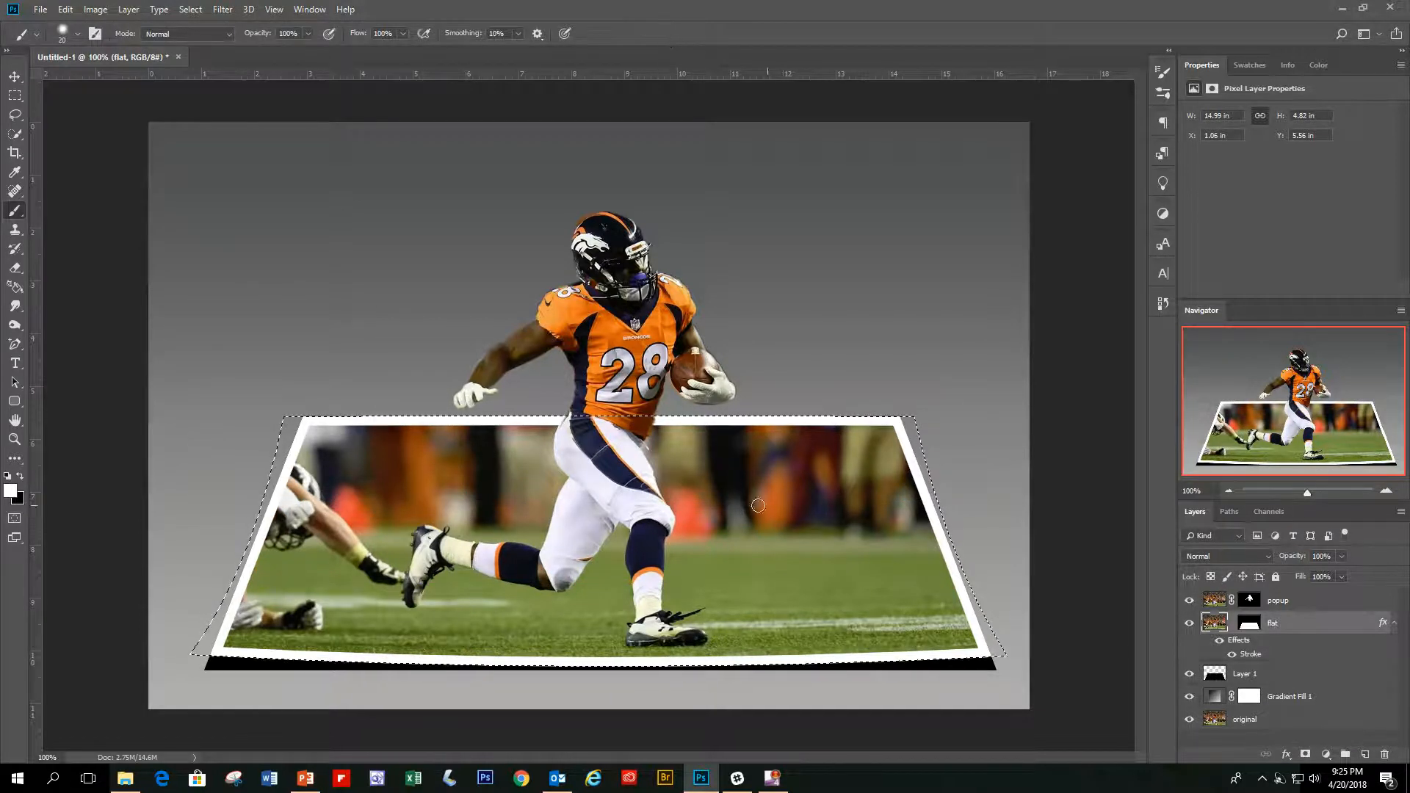
click(1248, 622)
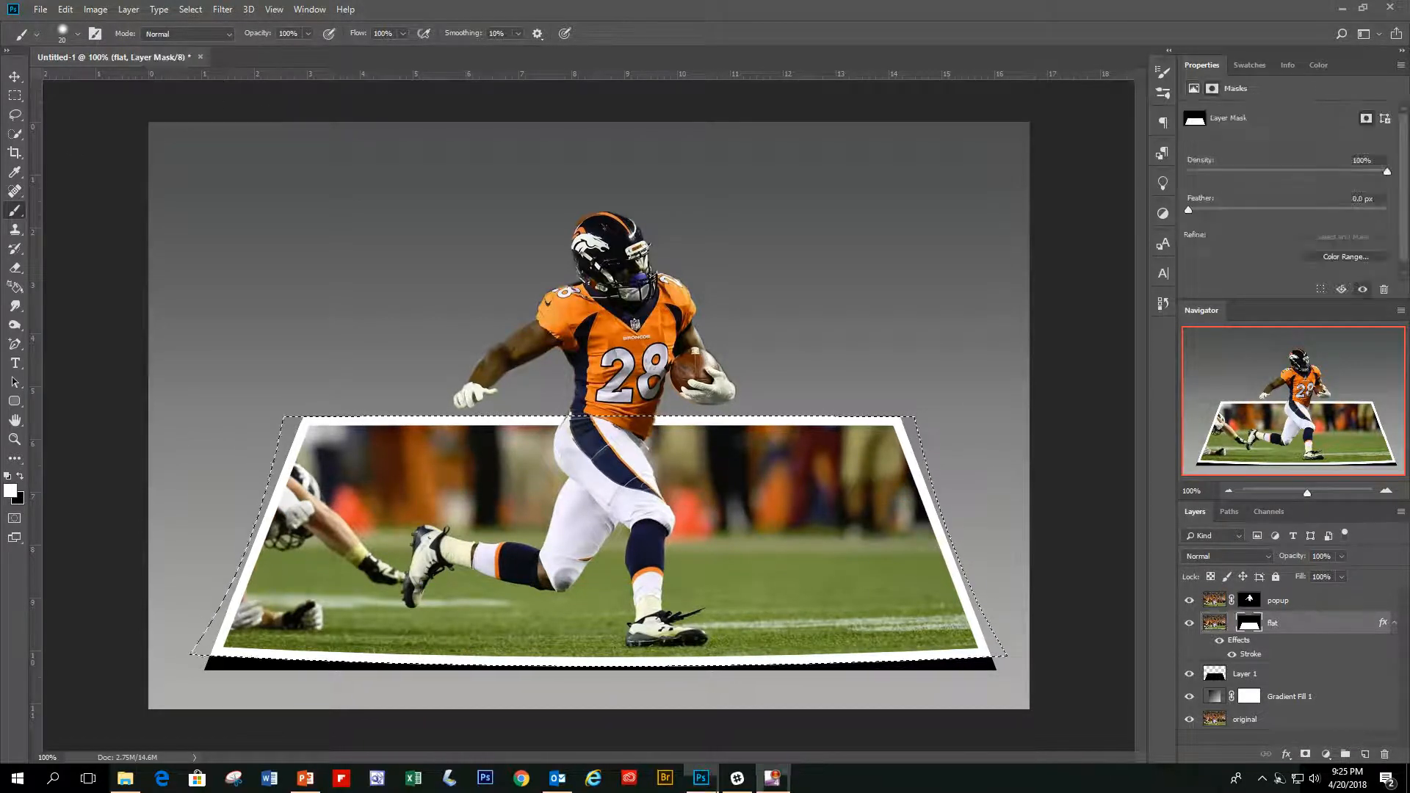
key(ctrl+d)
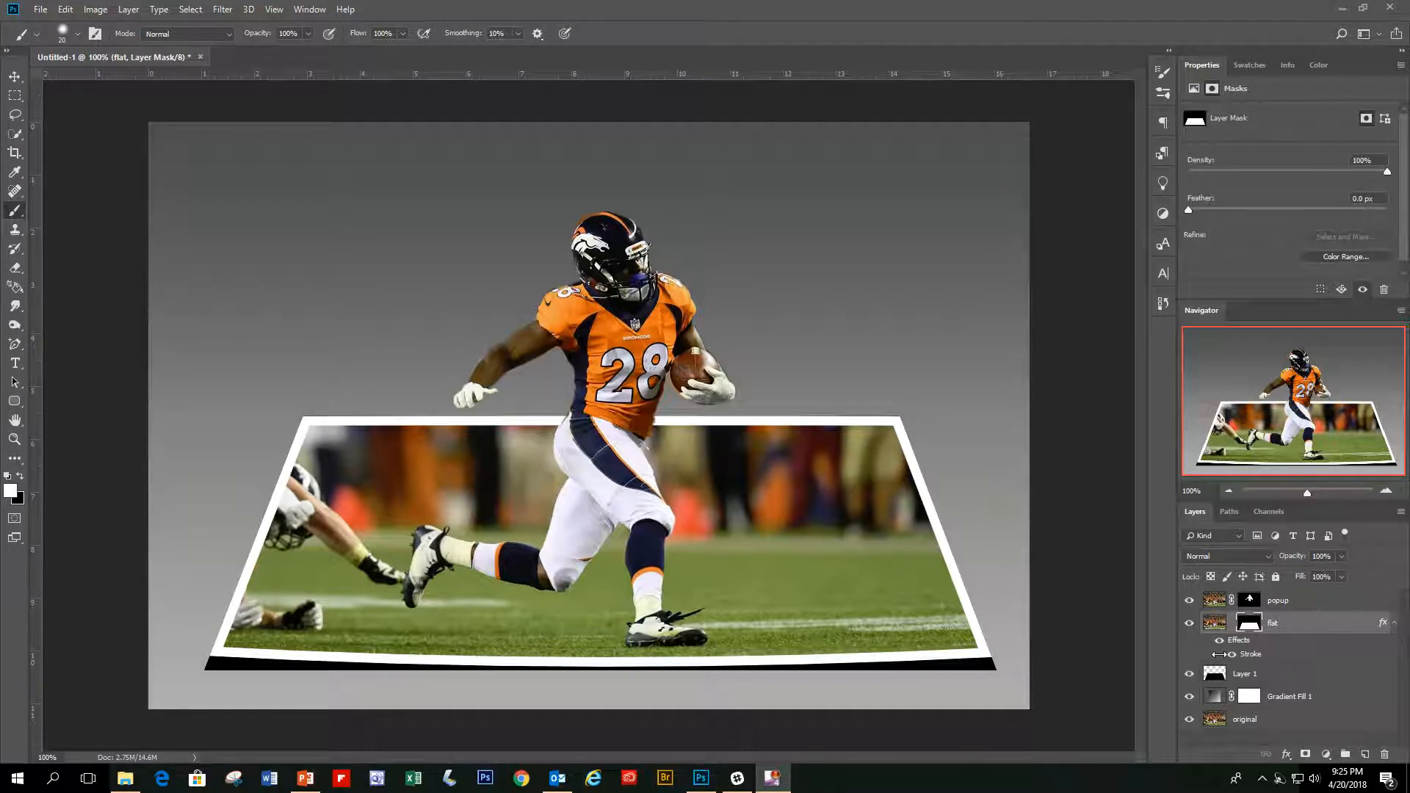
key(ctrl+shift+d)
Reduce the opacity of the black shadow layer, Layer 1, to 64%
click(1294, 675)
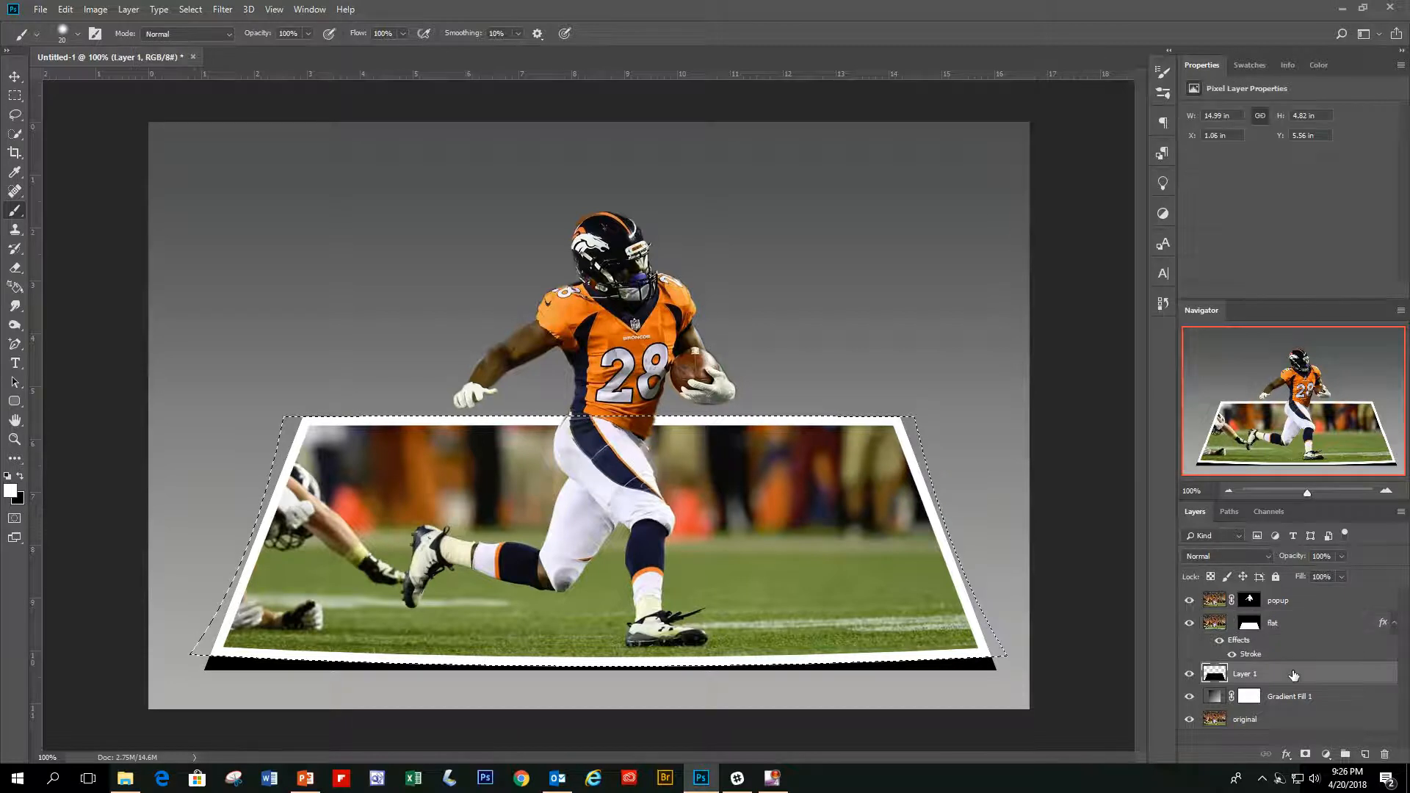
click(1342, 576)
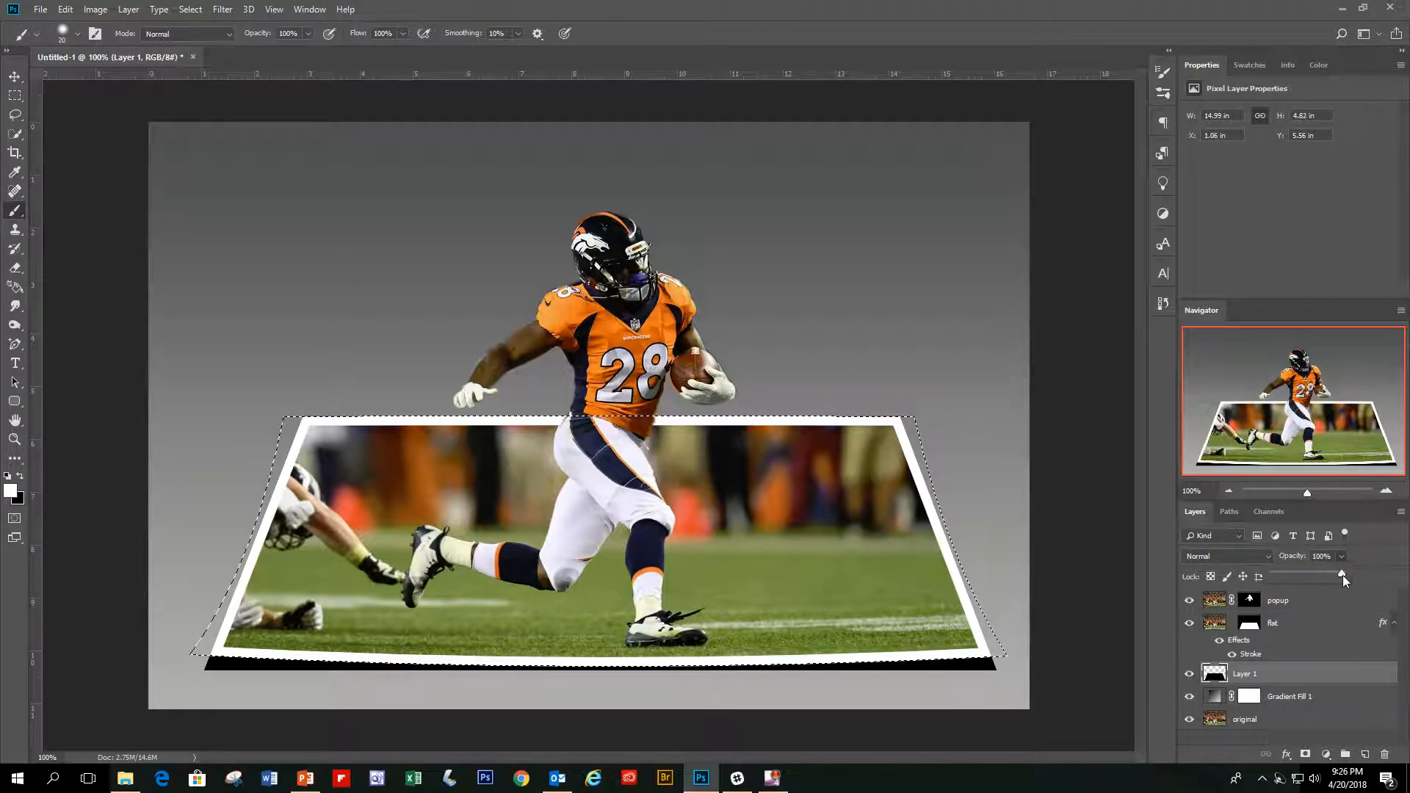
drag(1340, 577, 1311, 573)
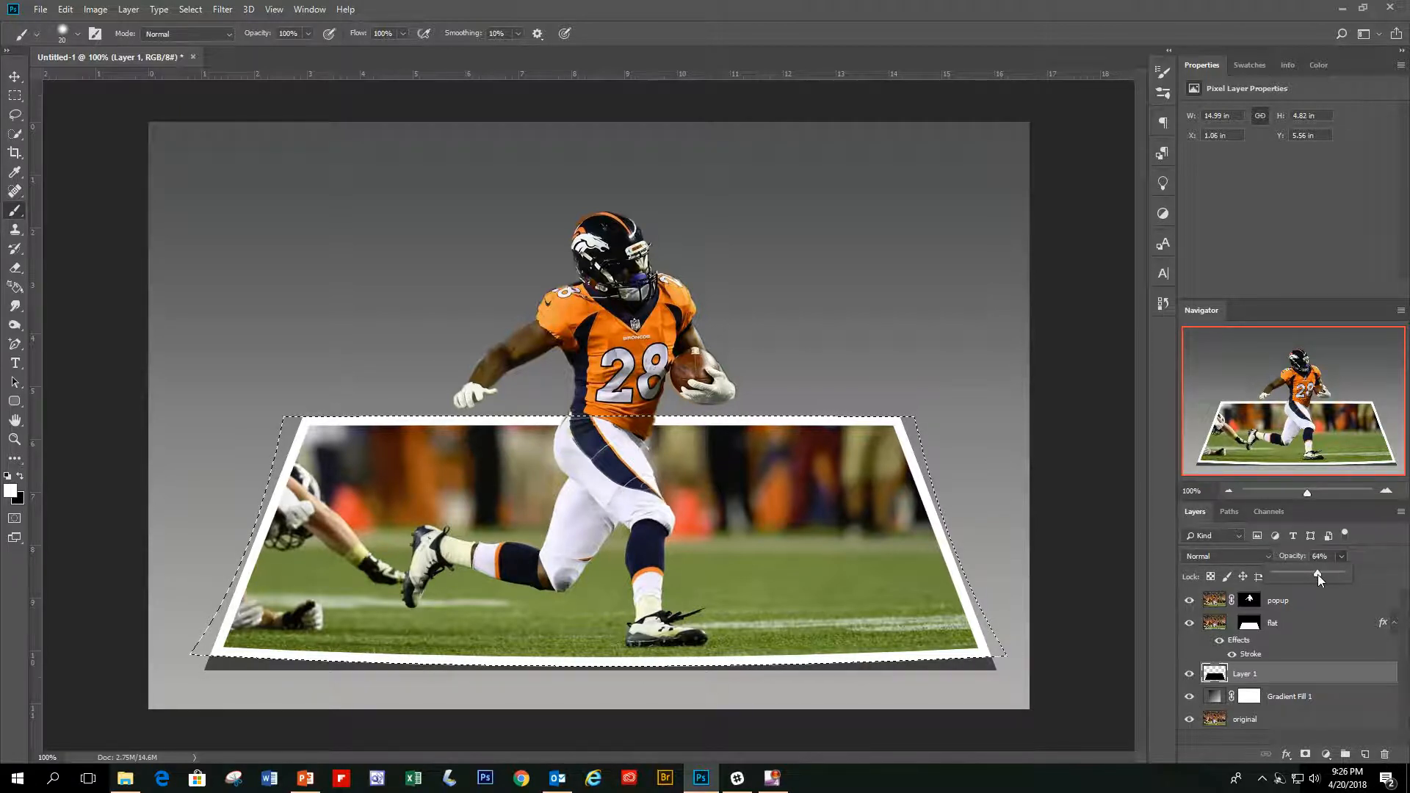
Clear the selection and soften the Layer 1 shadow with a Gaussian Blur of 4.0 pixels radius
click(190, 15)
click(205, 42)
click(224, 10)
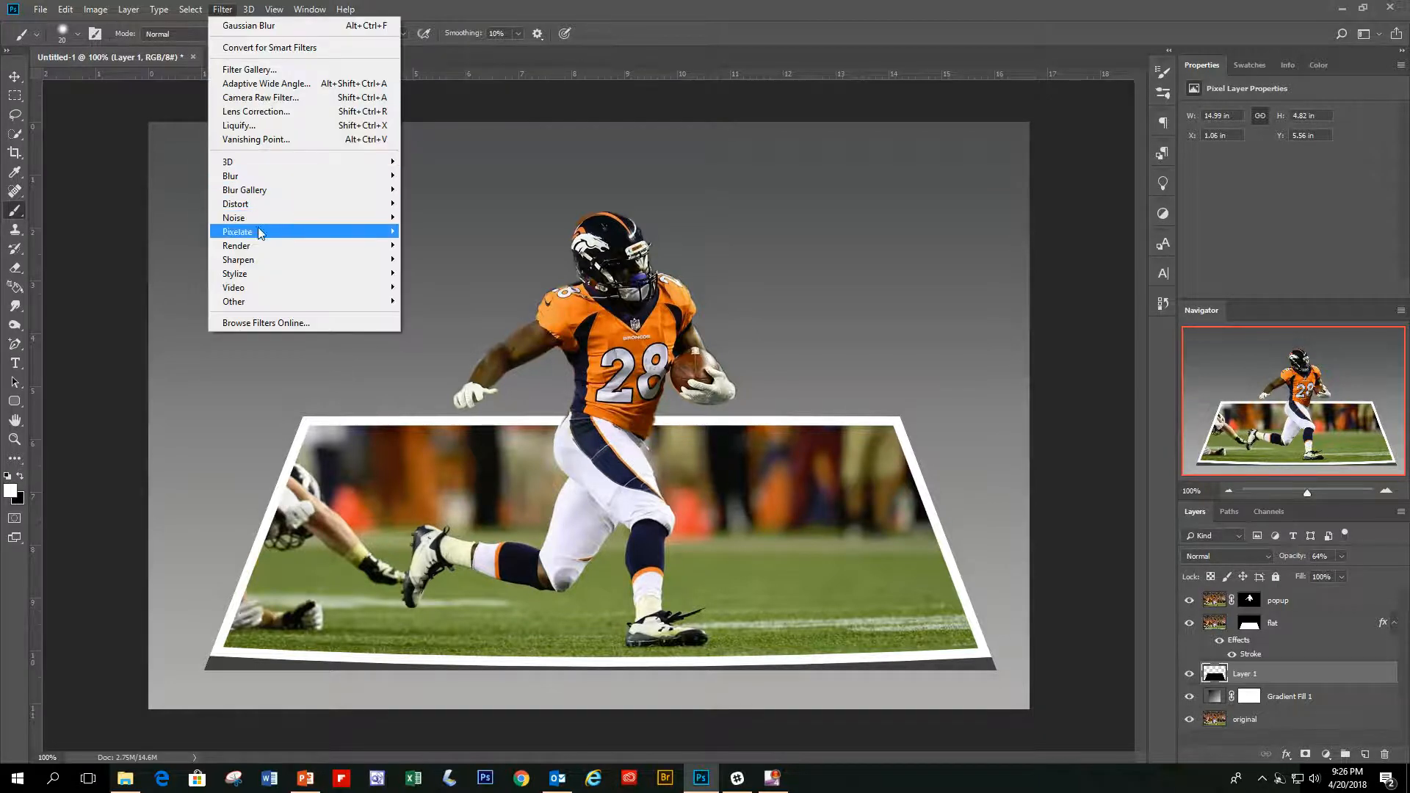
mouse_move(255, 180)
click(444, 230)
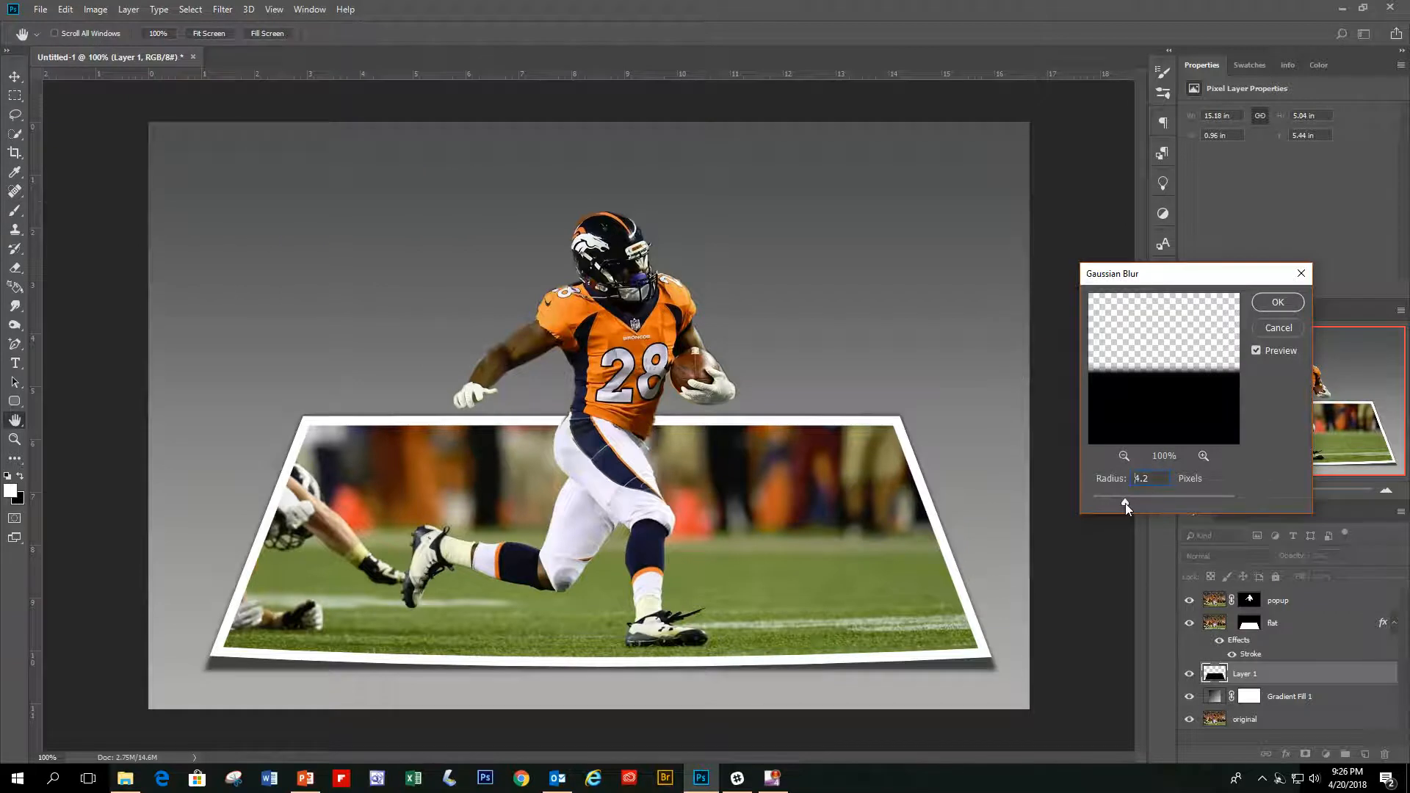
mouse_move(1125, 504)
mouse_down()
mouse_move(1109, 504)
mouse_move(1123, 503)
mouse_up()
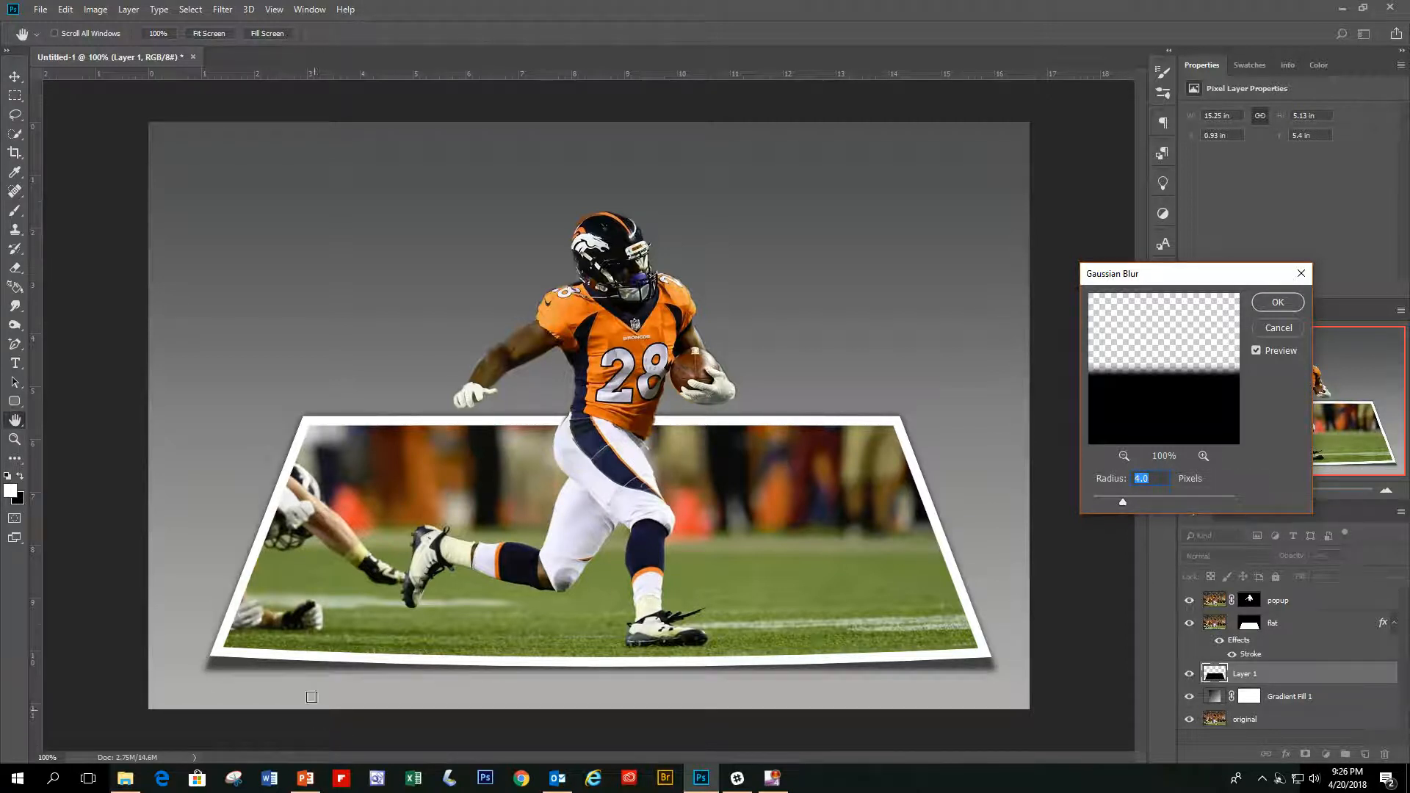
click(1271, 301)
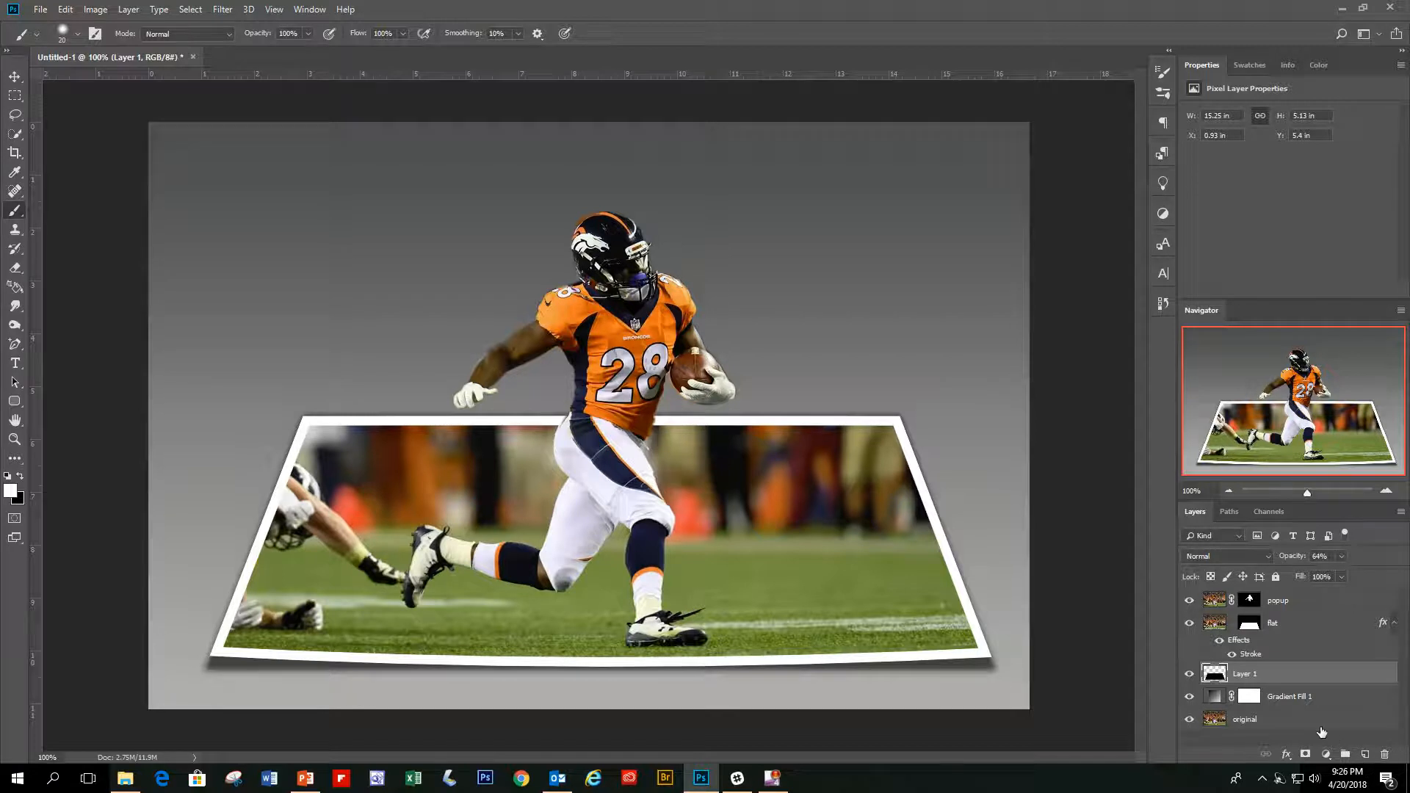
Lower the Gradient Fill 1 layer's opacity to 67% so the original photo shows faintly through the background
click(1349, 700)
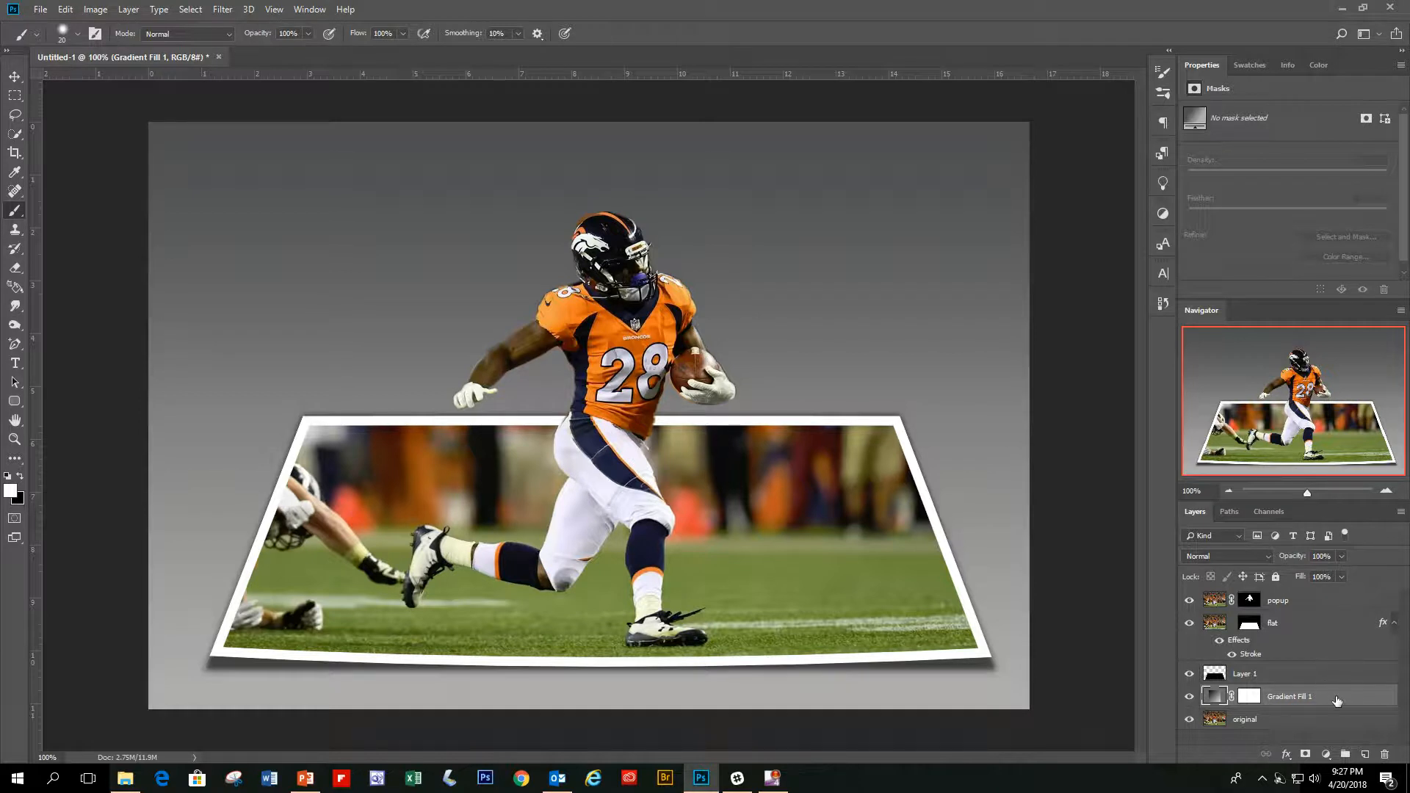
click(1340, 557)
drag(1338, 574, 1335, 574)
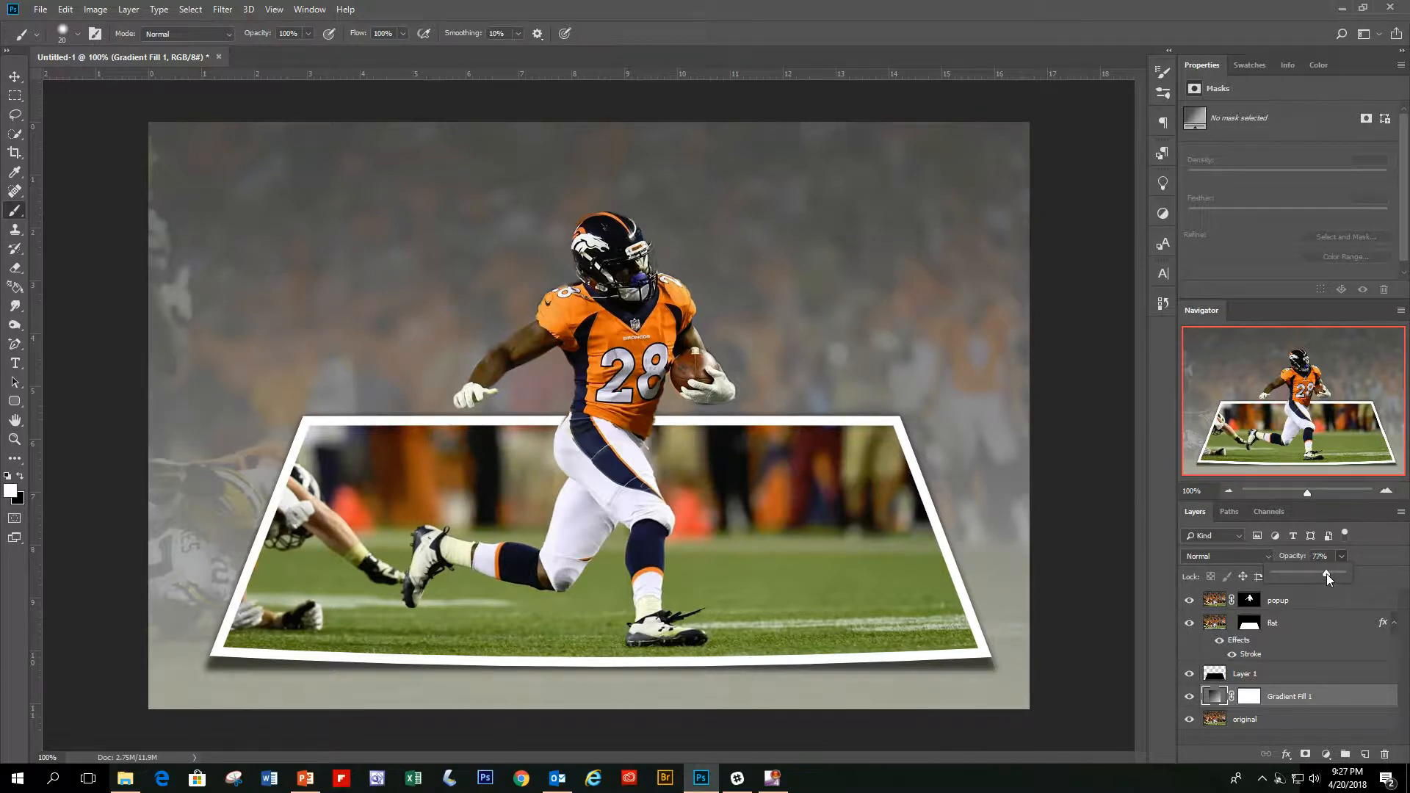
drag(1327, 575, 1326, 575)
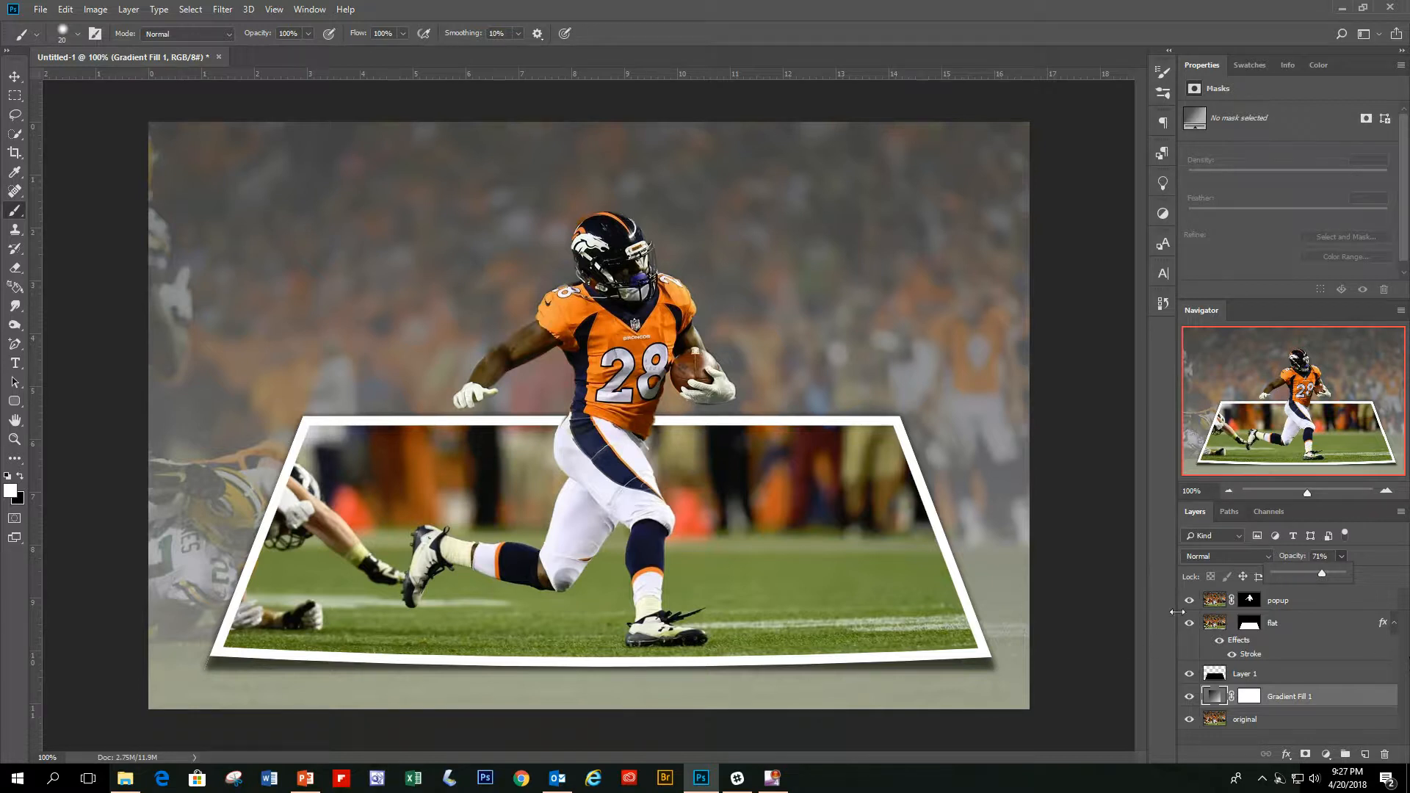
drag(1323, 573, 1359, 574)
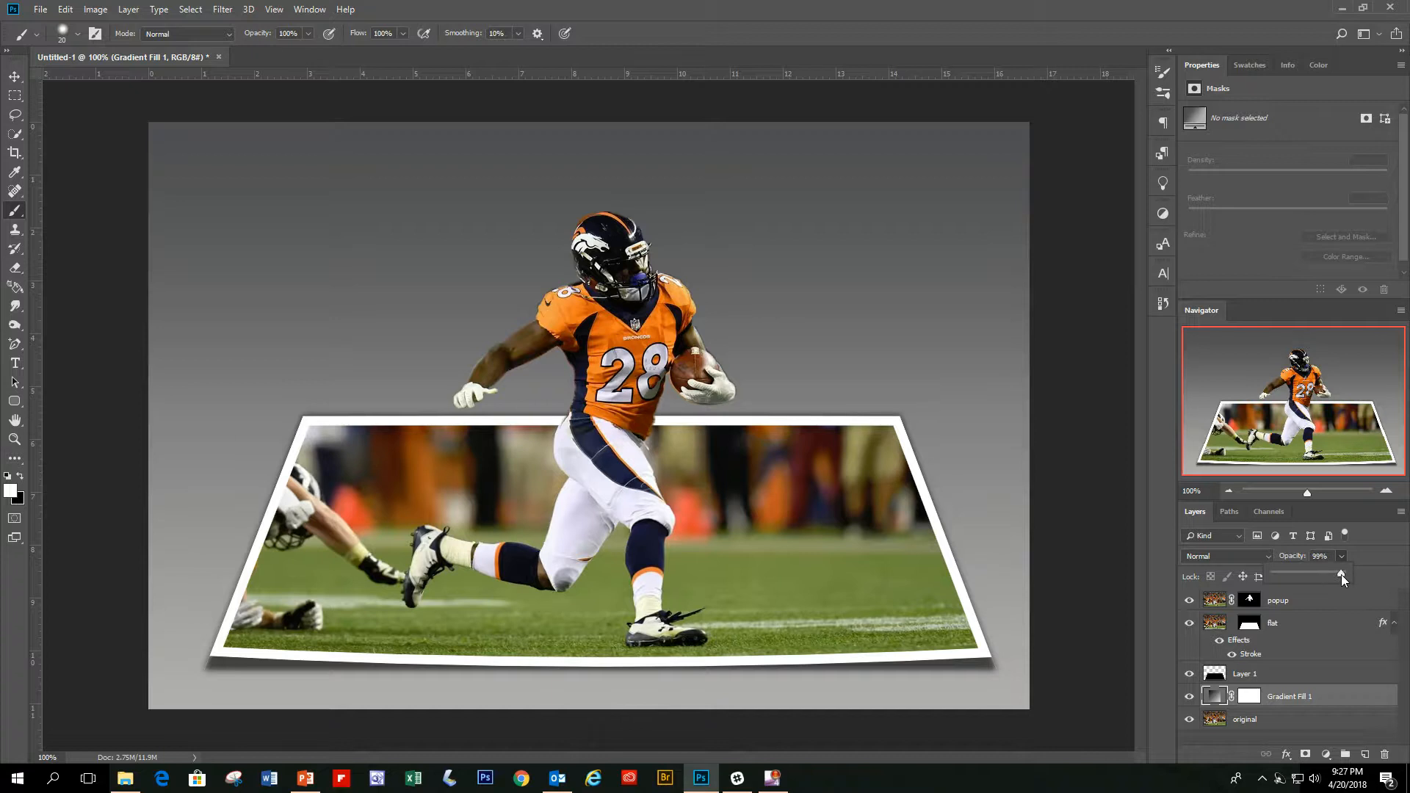
drag(1331, 576, 1321, 575)
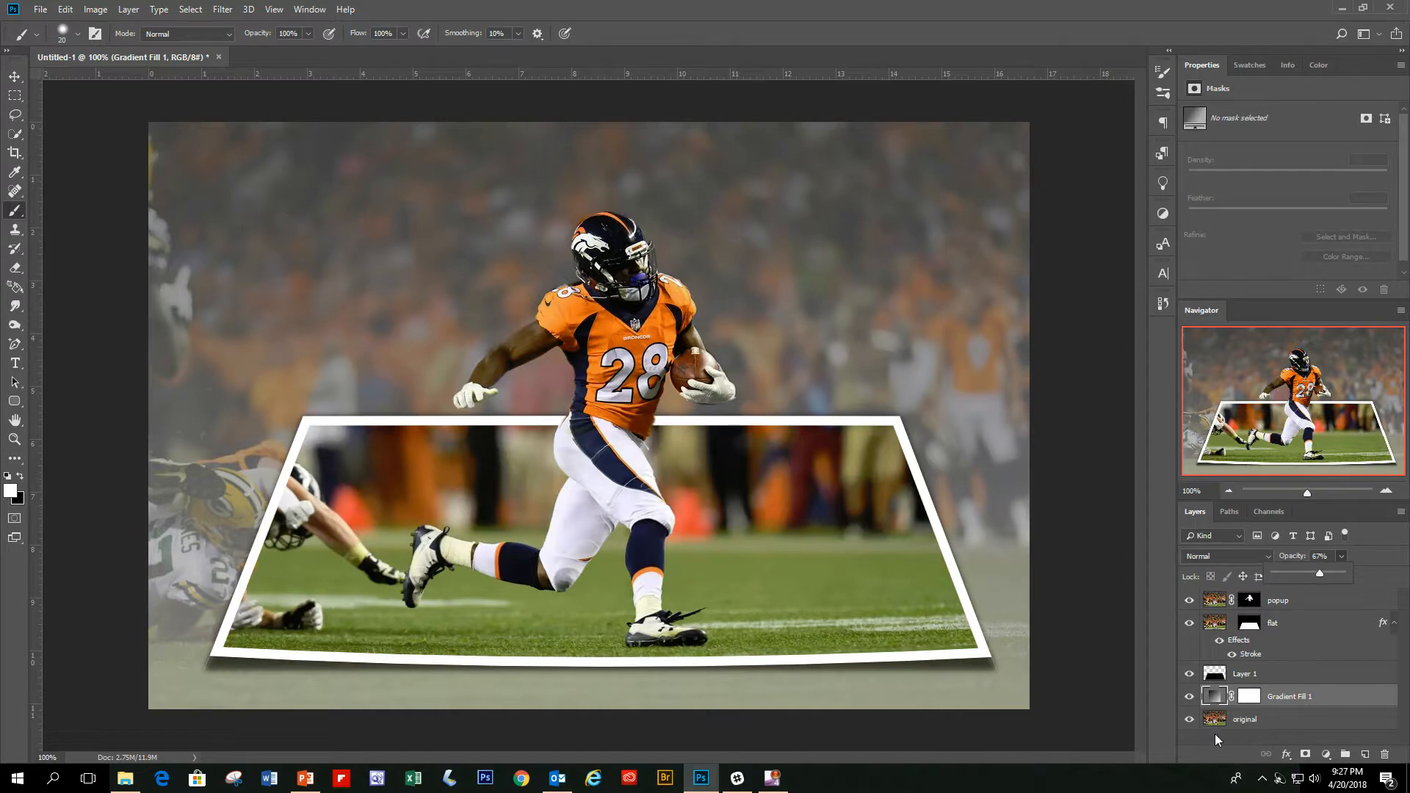
Compare the original layer shown alone with the complete composite, restoring all layers
alt+click(1190, 723)
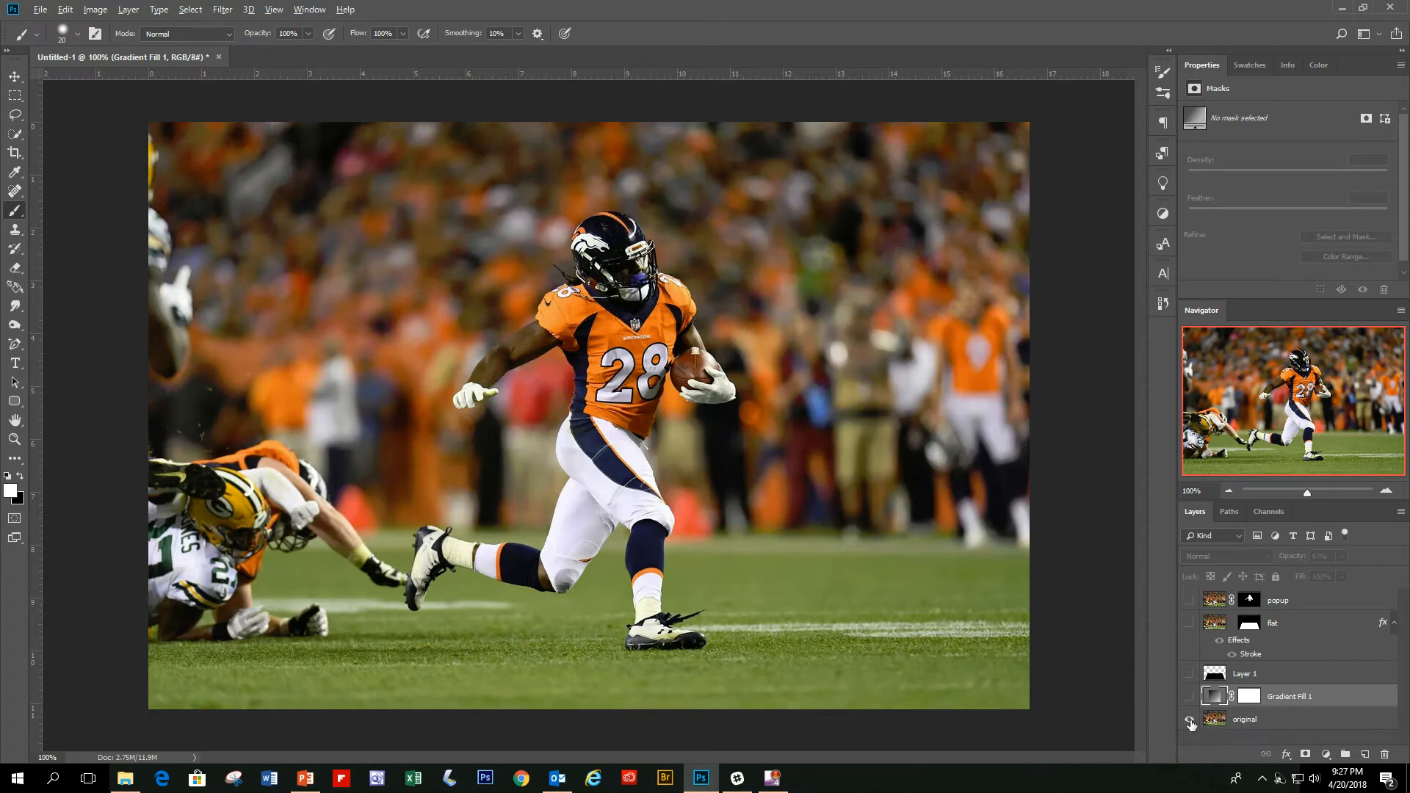
alt+click(1191, 722)
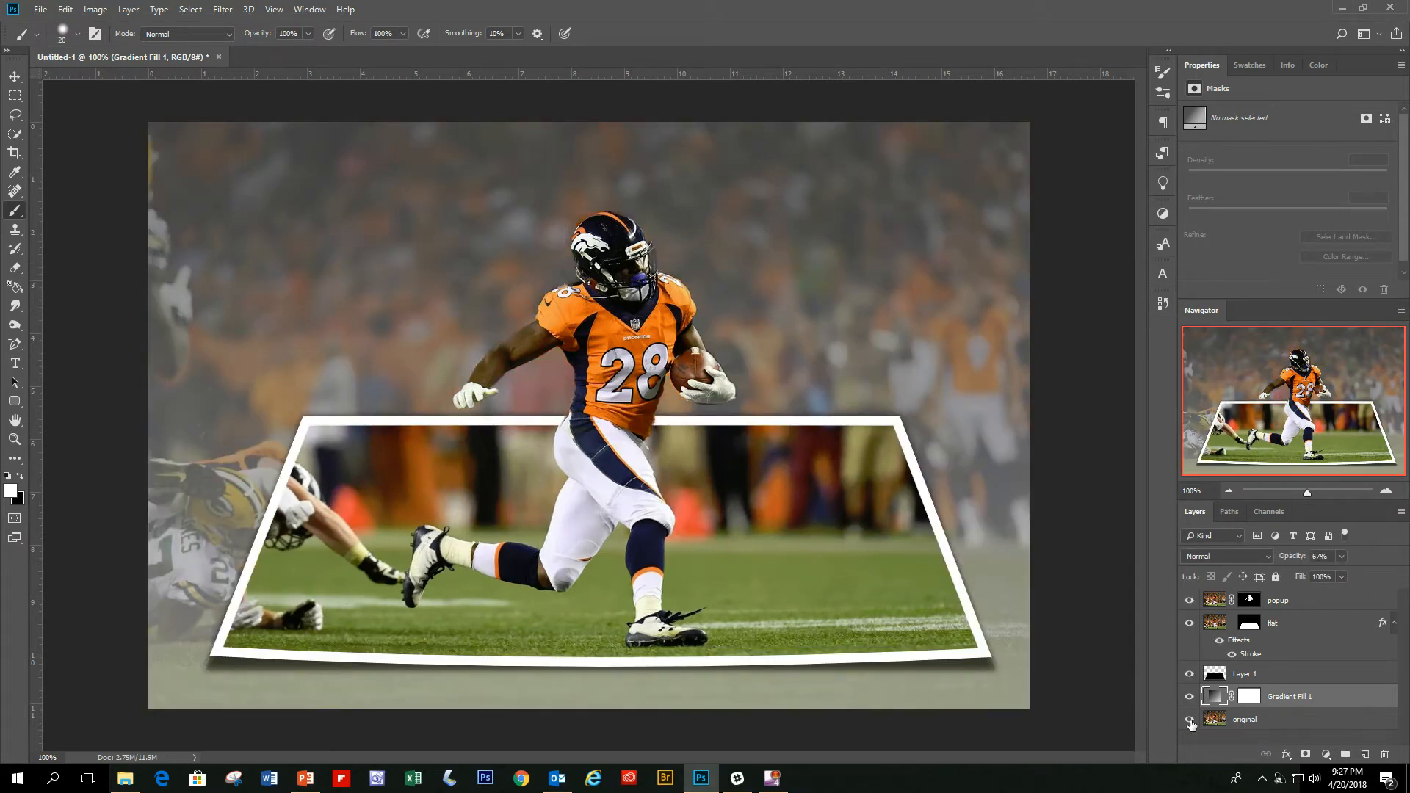